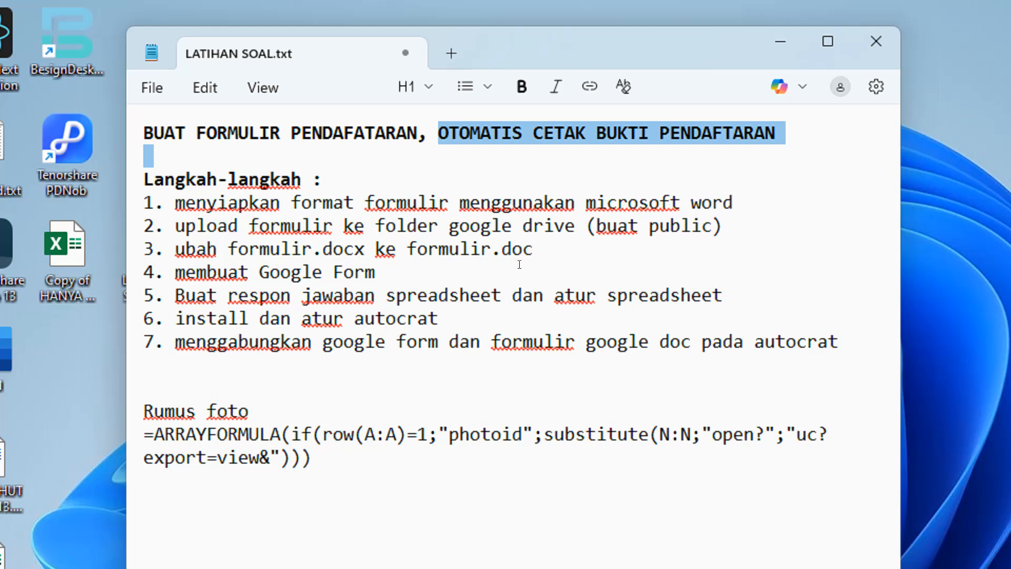
Review steps 1–4 in the notes: preparing the form, uploading, and Google Form
drag(164, 179, 254, 202)
click(317, 226)
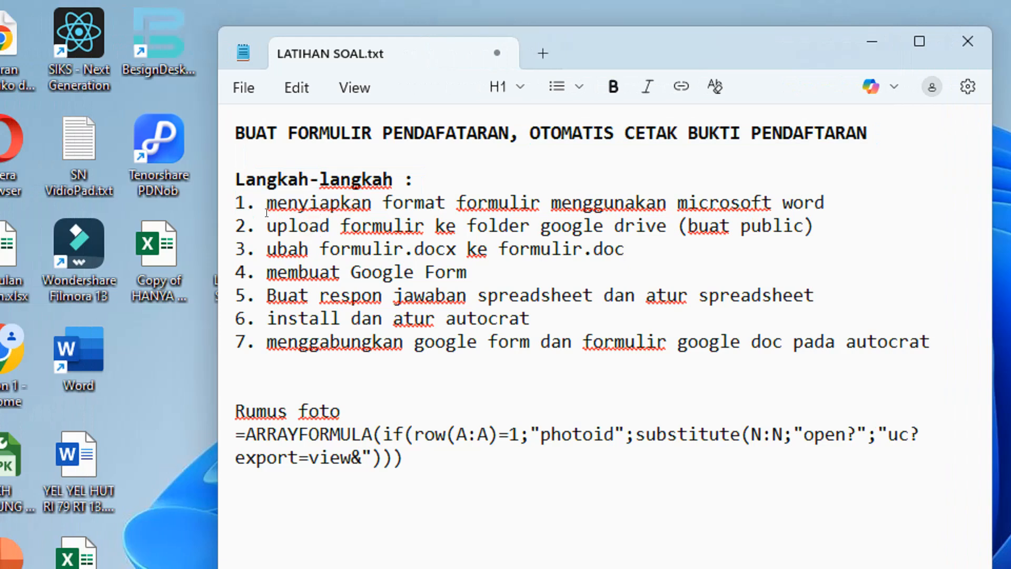
drag(263, 200, 823, 203)
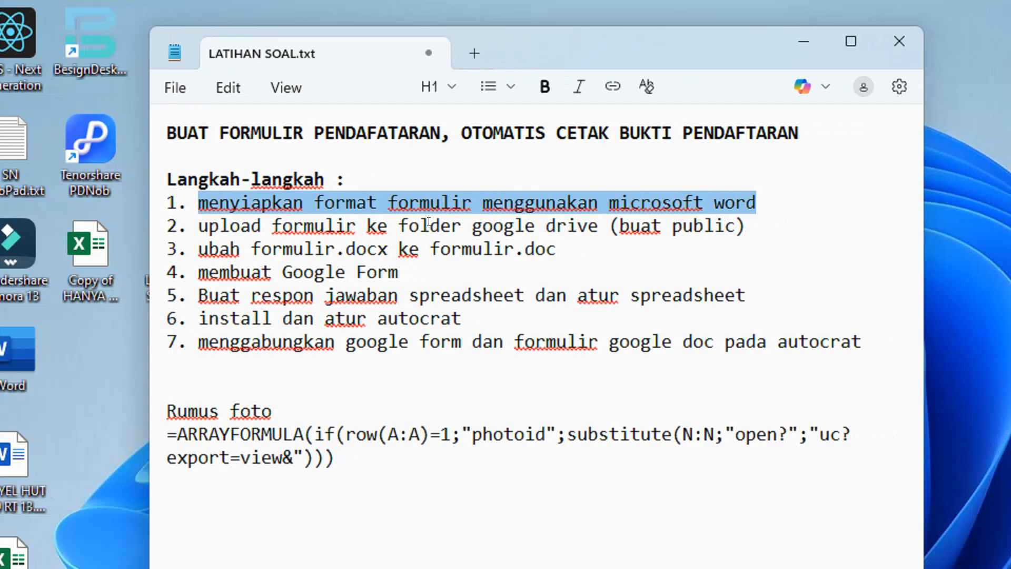
drag(219, 226, 441, 240)
click(299, 243)
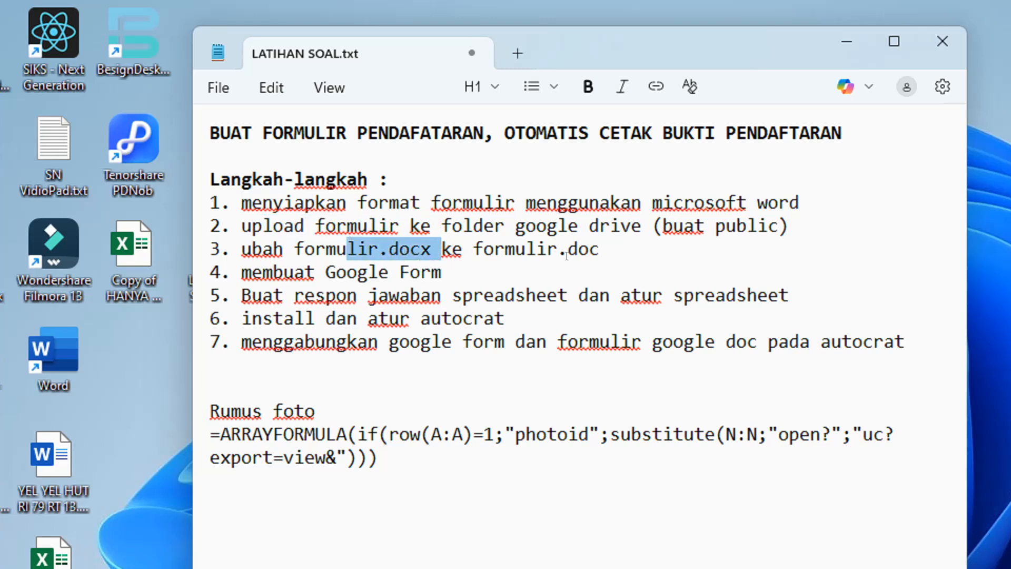
click(589, 249)
drag(337, 272, 454, 264)
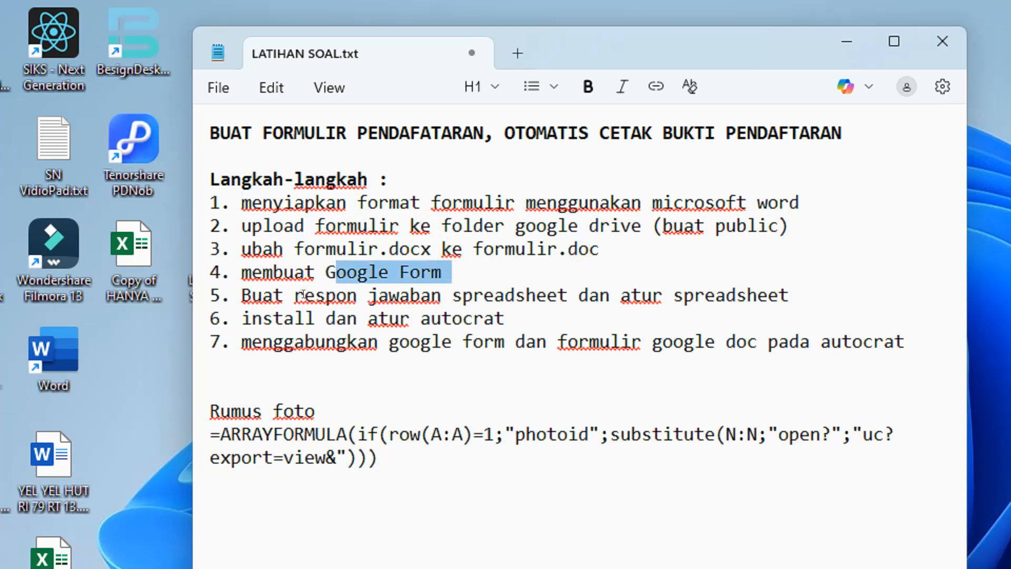
Review steps 5–7 (response spreadsheet, autocrat, google form) and the Rumus foto formula block
drag(299, 295, 493, 295)
drag(630, 296, 737, 295)
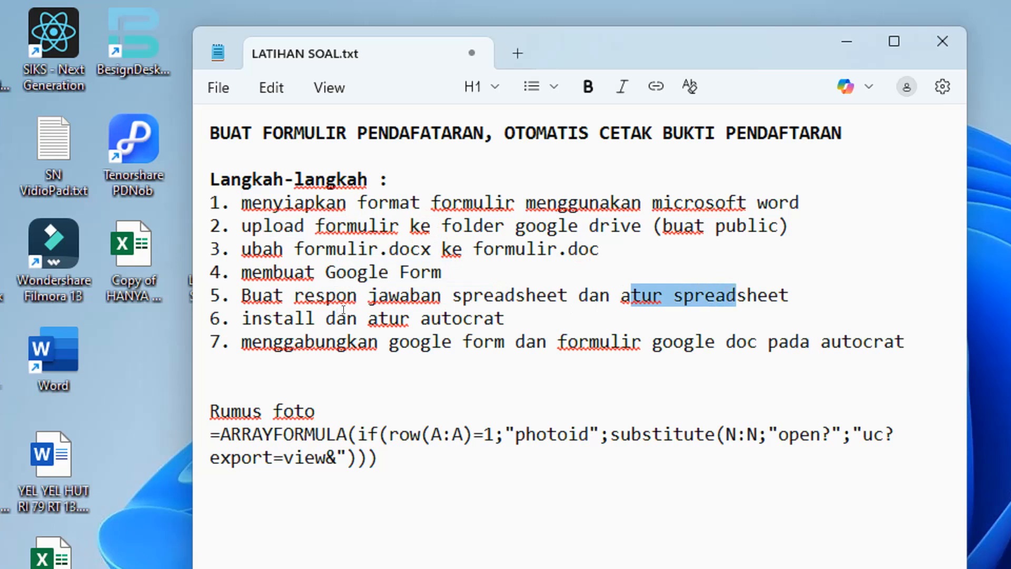
drag(425, 318, 528, 316)
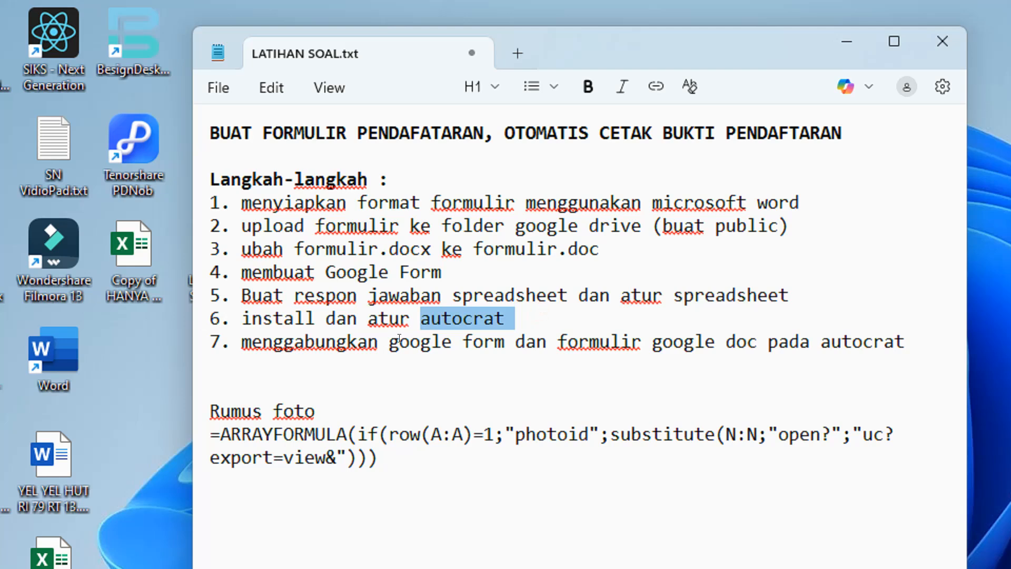
drag(399, 342, 478, 338)
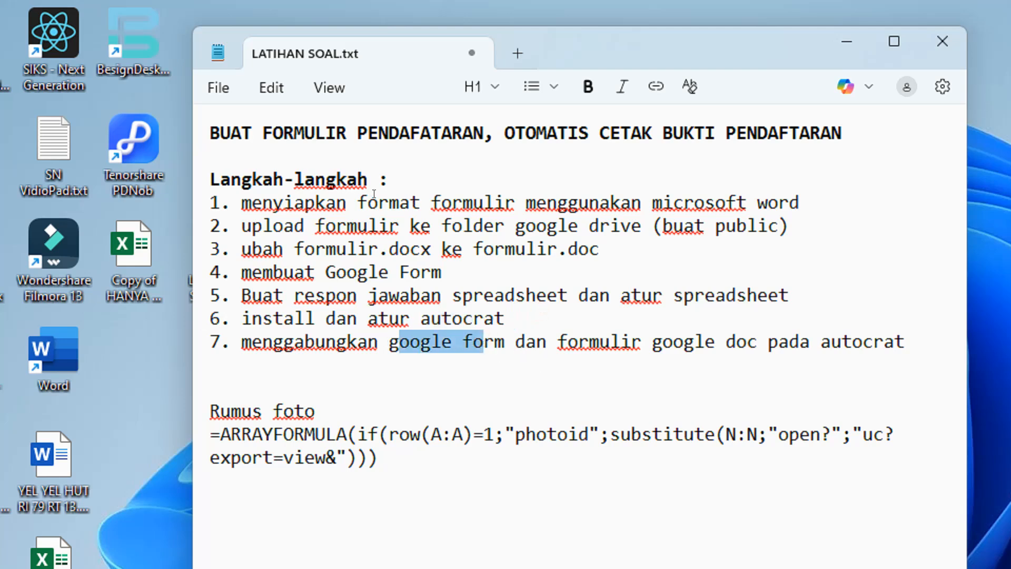
drag(325, 192, 600, 196)
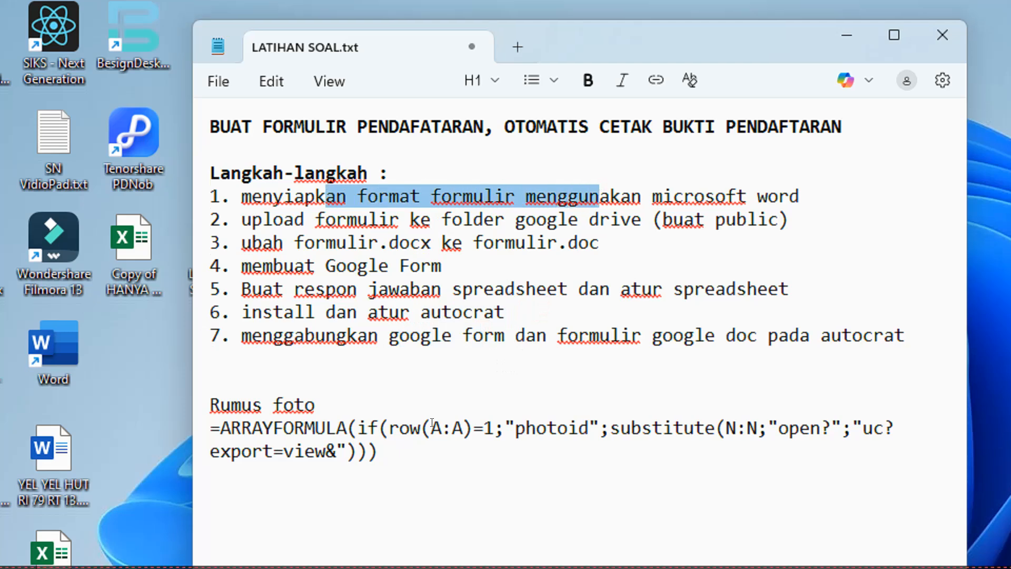
drag(211, 406, 379, 452)
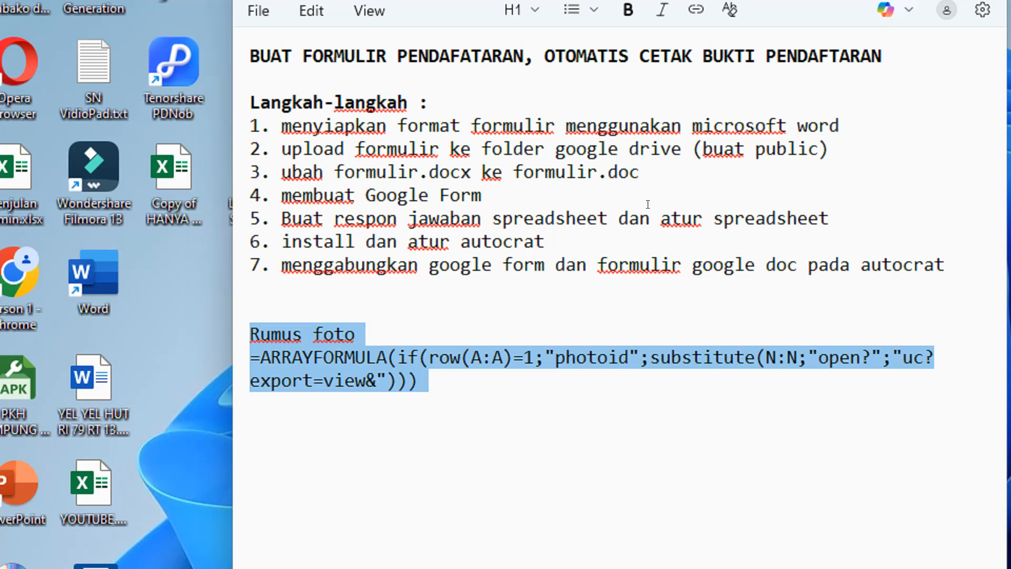
Reread step 1, then open FORM PENDAFTARAN.docx from Downloads in Word
drag(281, 127, 834, 124)
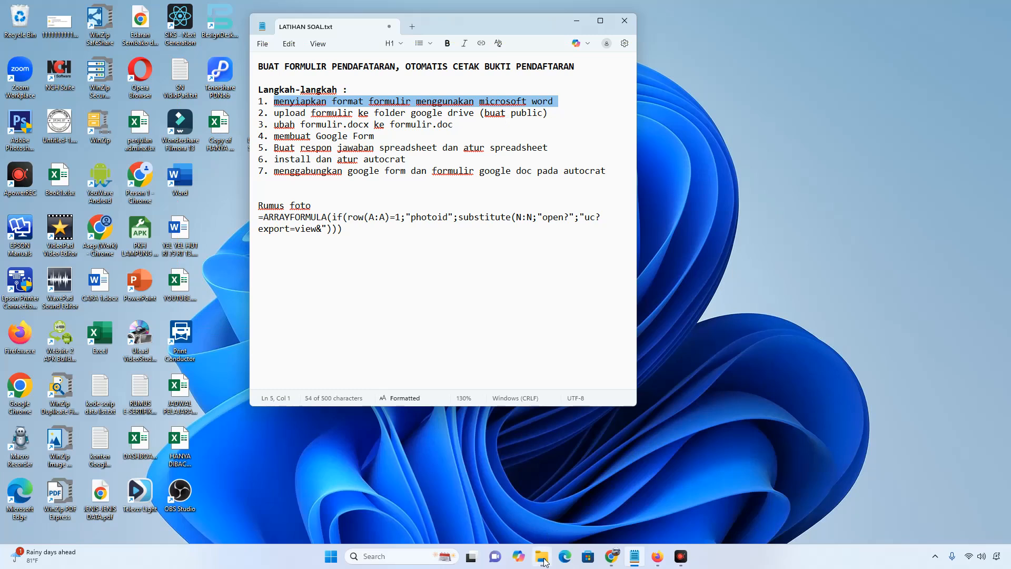
click(542, 556)
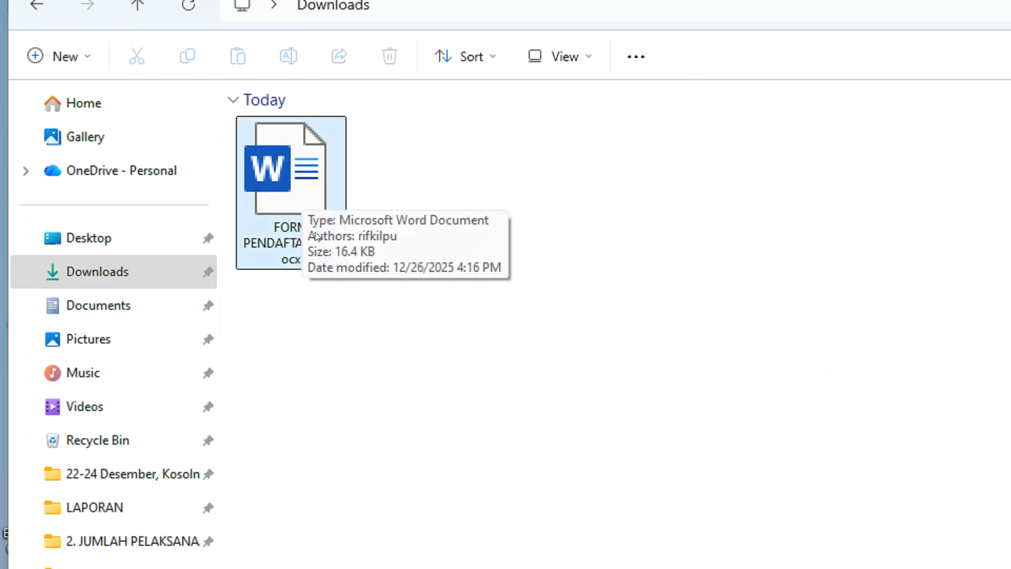
double_click(291, 189)
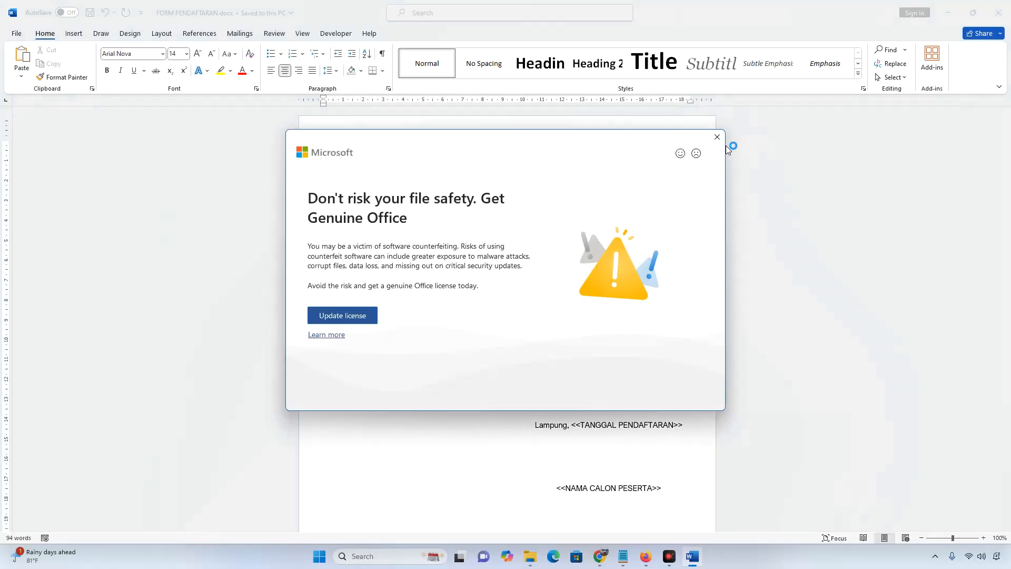
Dismiss the Genuine Office warning and licence banner in Word
click(717, 137)
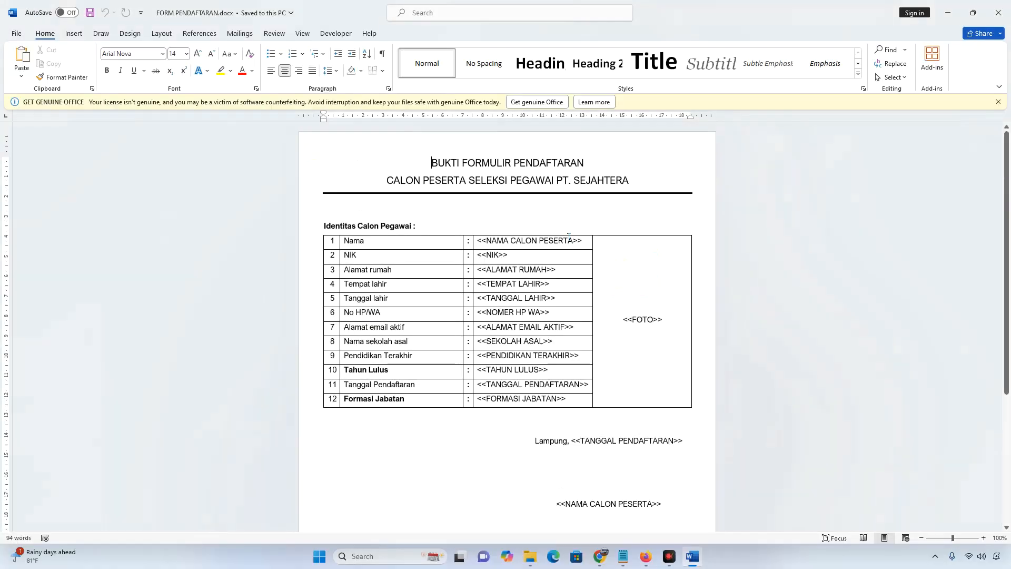
click(1004, 101)
ctrl+scroll(612, 240, up, 2)
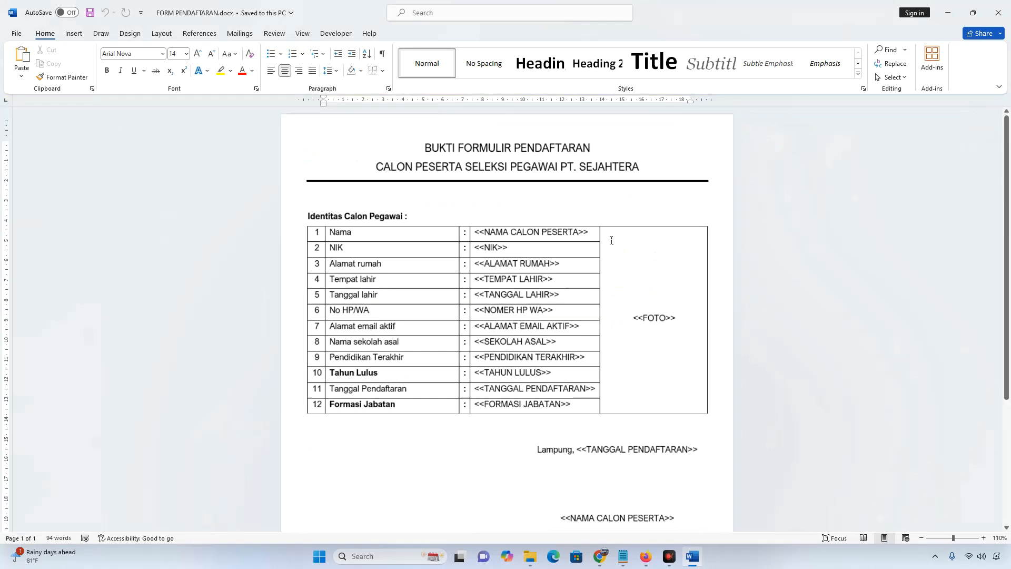
ctrl+scroll(612, 240, up, 2)
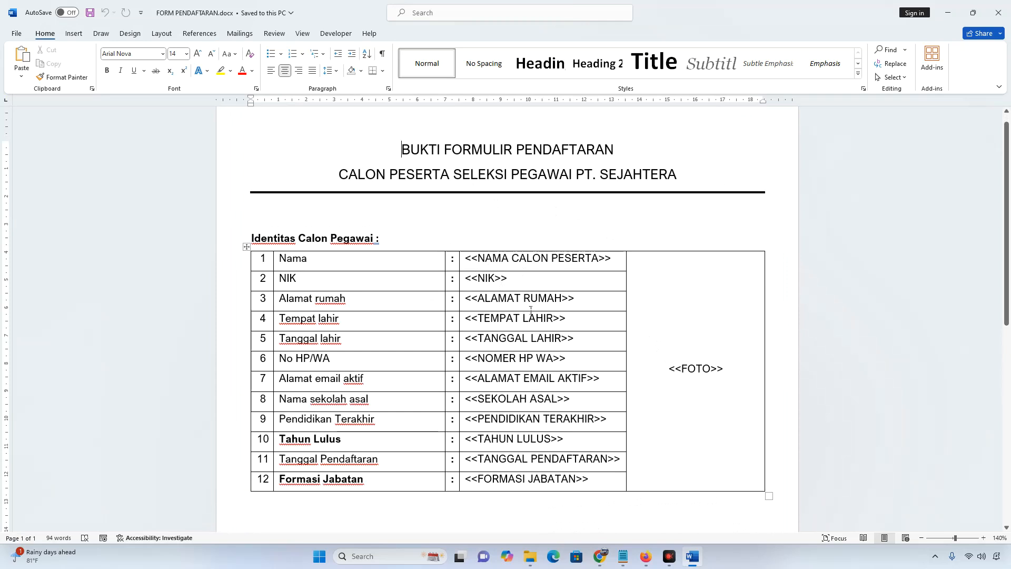
Inspect the table's placeholders from TEMPAT down to FORMASI JABATAN, plus the <<FOTO>> cell
double_click(519, 325)
click(528, 345)
click(525, 360)
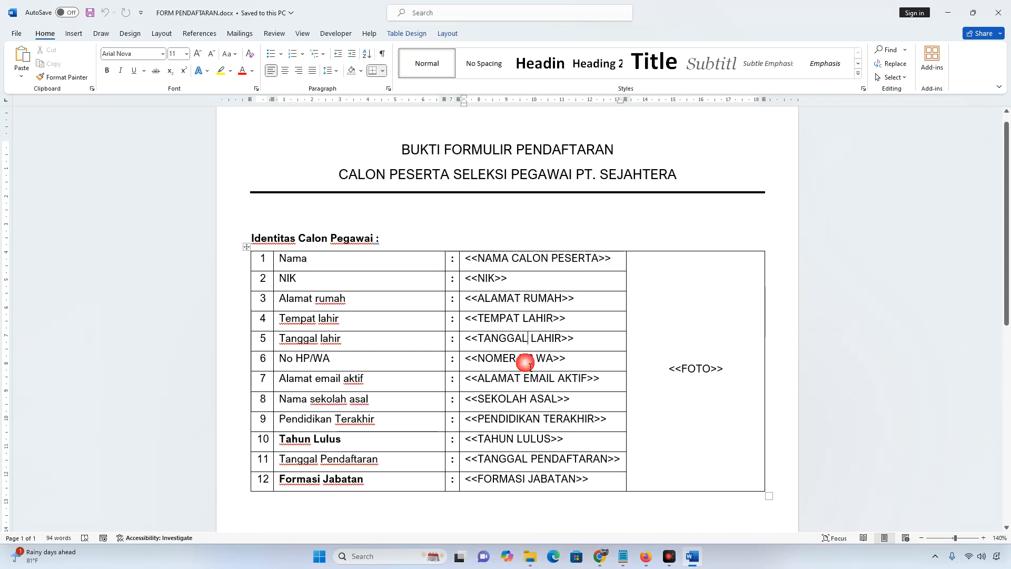
click(524, 413)
click(523, 445)
click(522, 460)
click(516, 478)
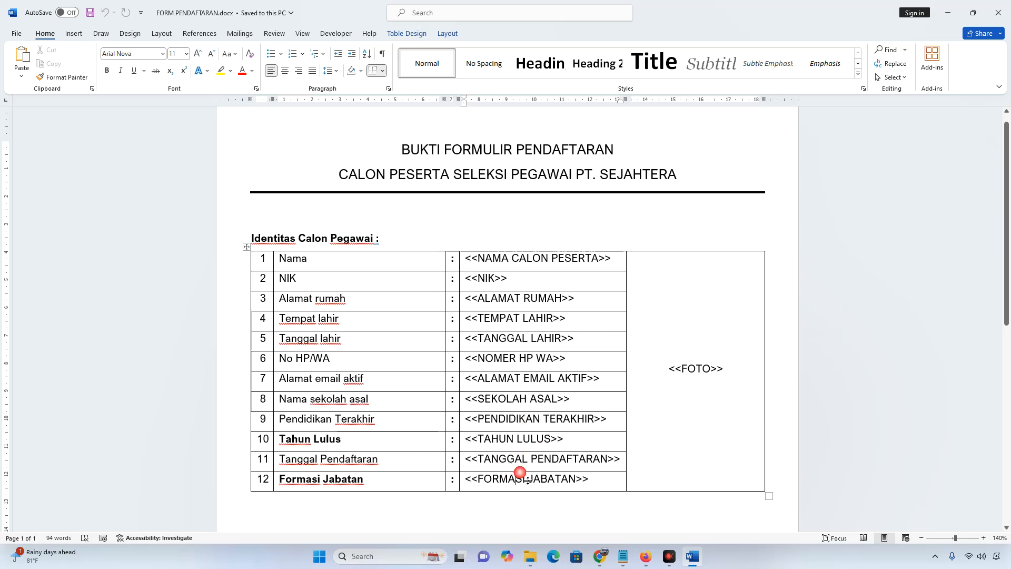
drag(676, 373, 736, 377)
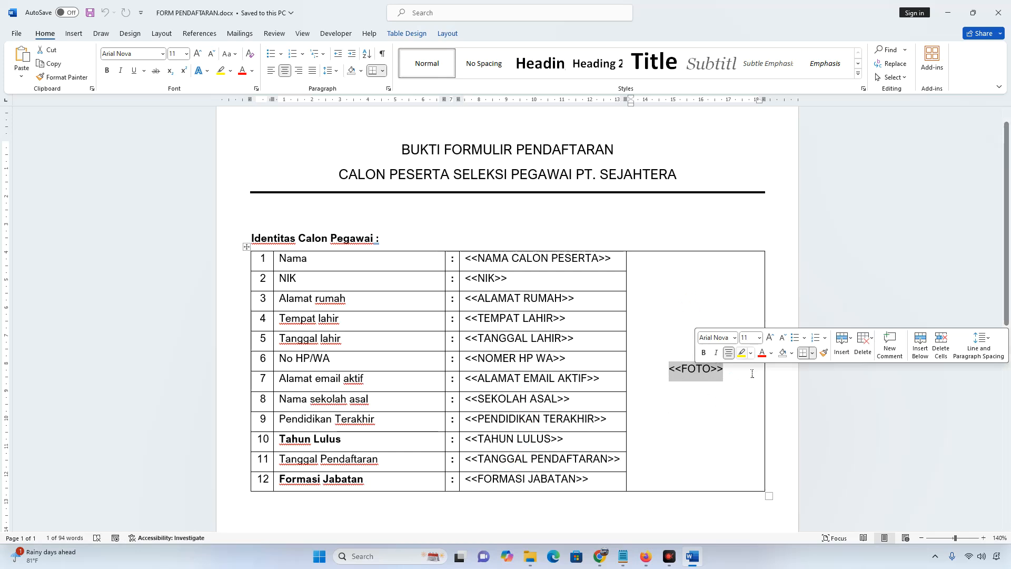
click(676, 308)
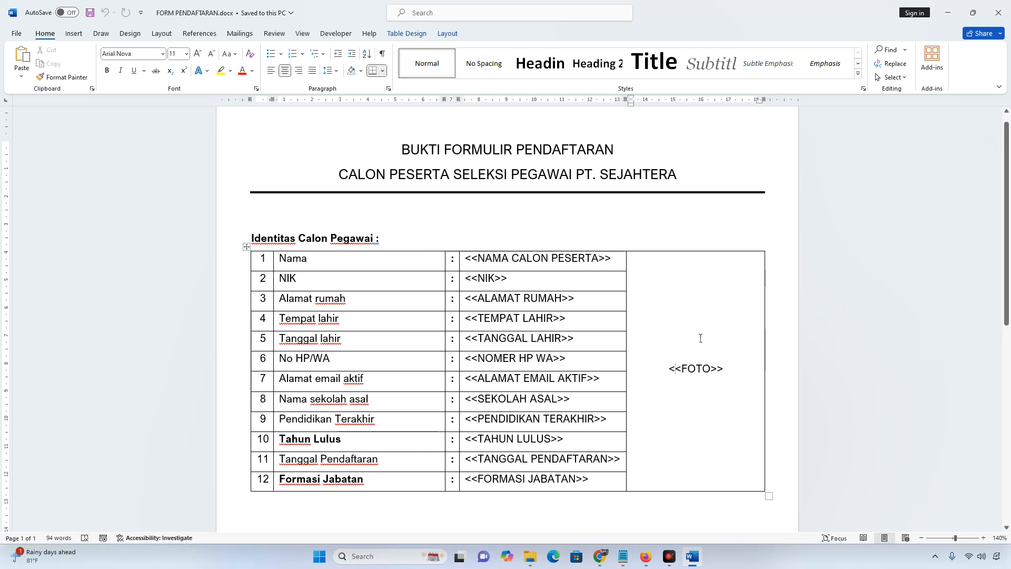
Check the Lampung date line, the <<NAMA CALON PESERTA>> signature placeholder, and rows 1–12
ctrl+scroll(639, 283, down, 2)
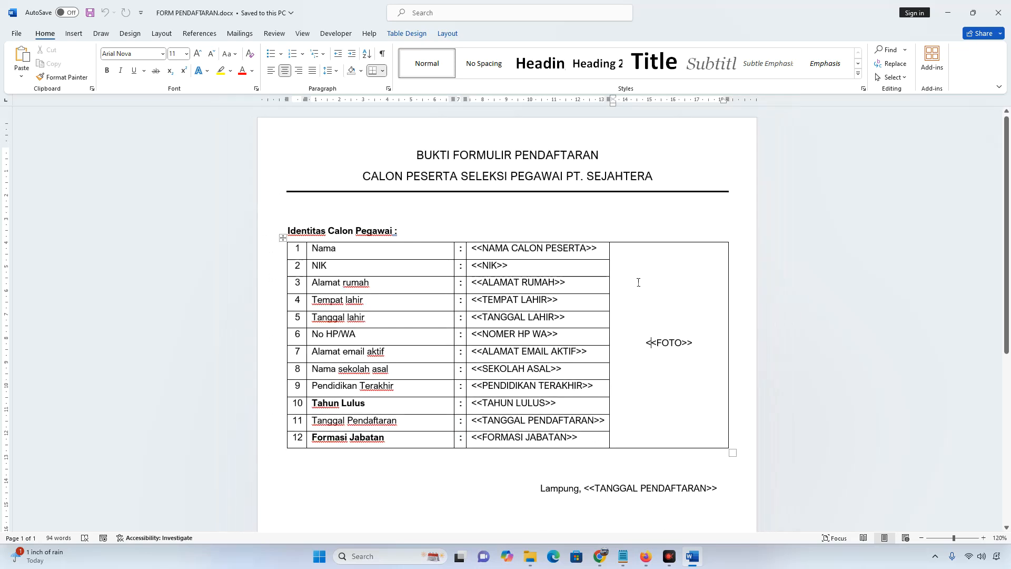
scroll(641, 278, down, 3)
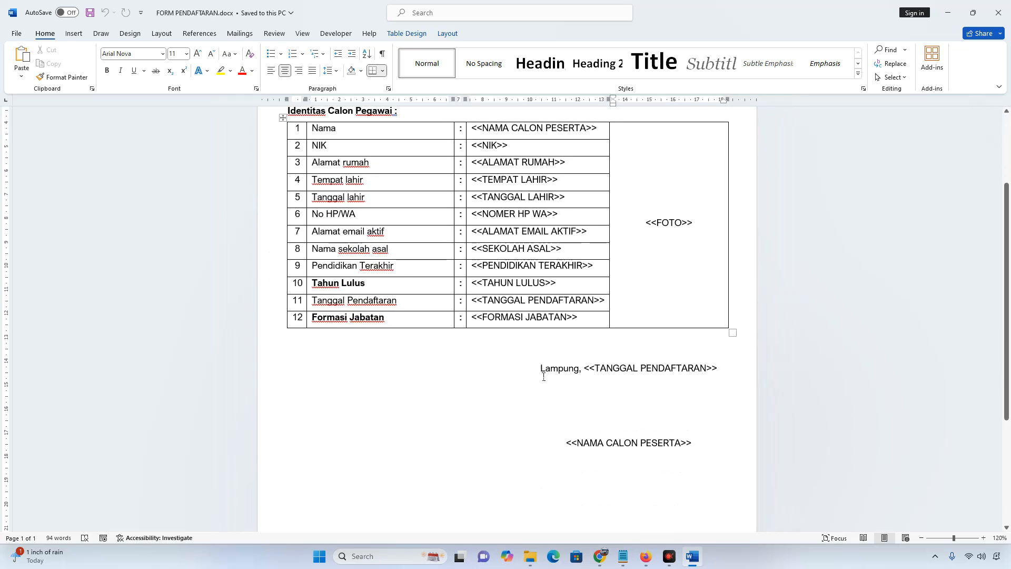
drag(543, 375, 703, 368)
drag(567, 448, 695, 448)
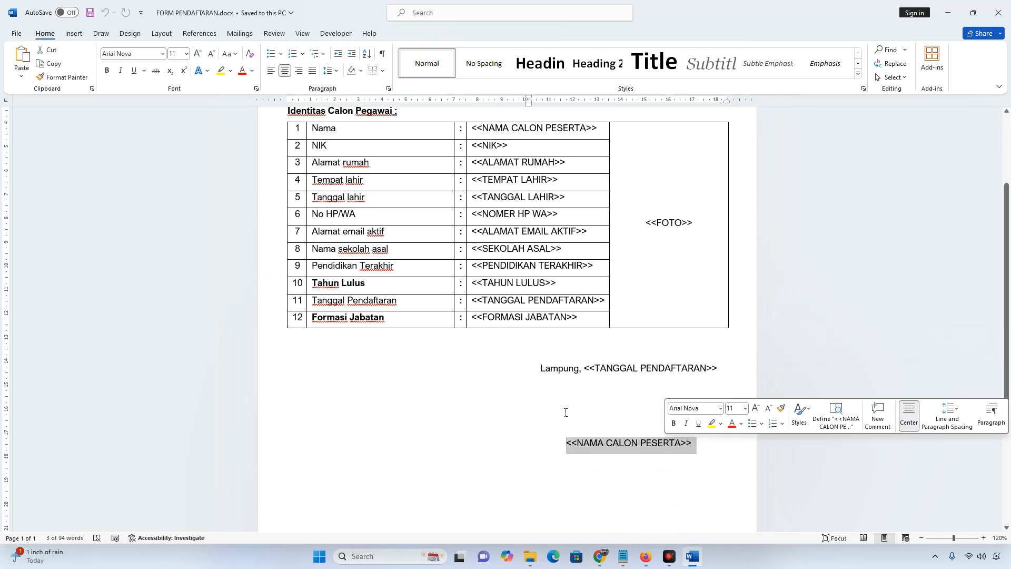
scroll(564, 409, up, 5)
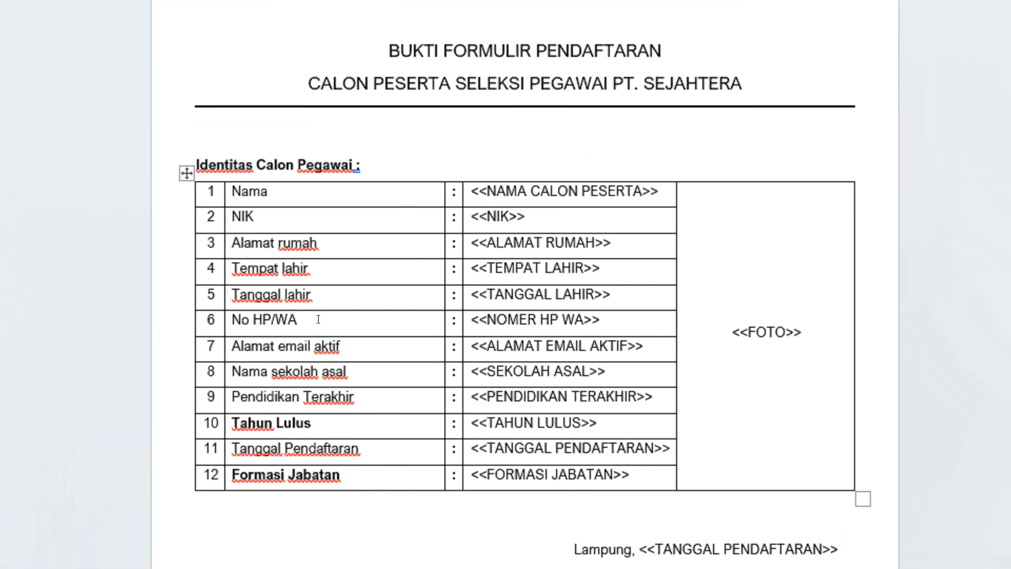
drag(327, 199, 583, 462)
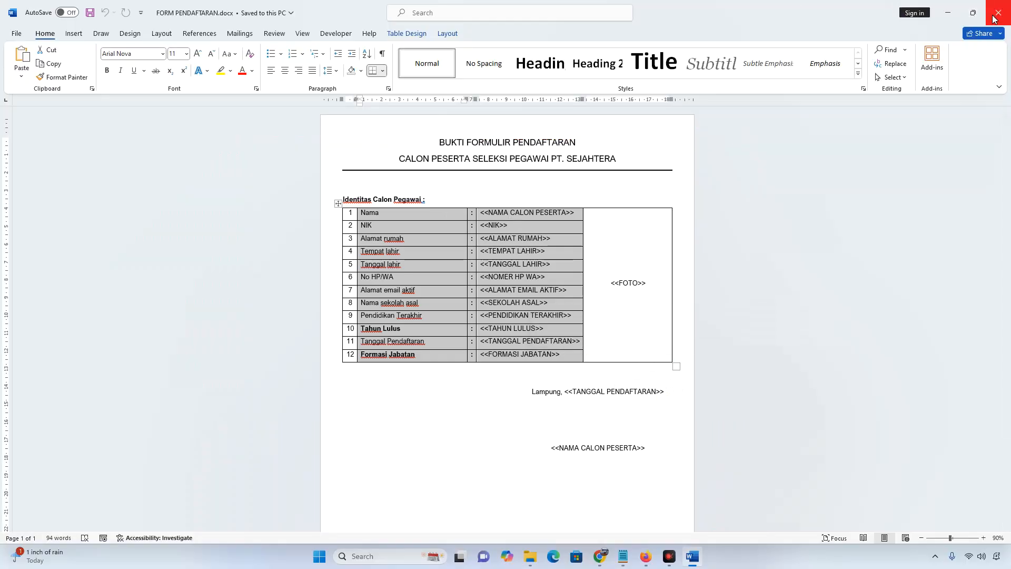
Close Word, reread the notes' step 2 on uploading to Google Drive, and return to Drive
click(997, 13)
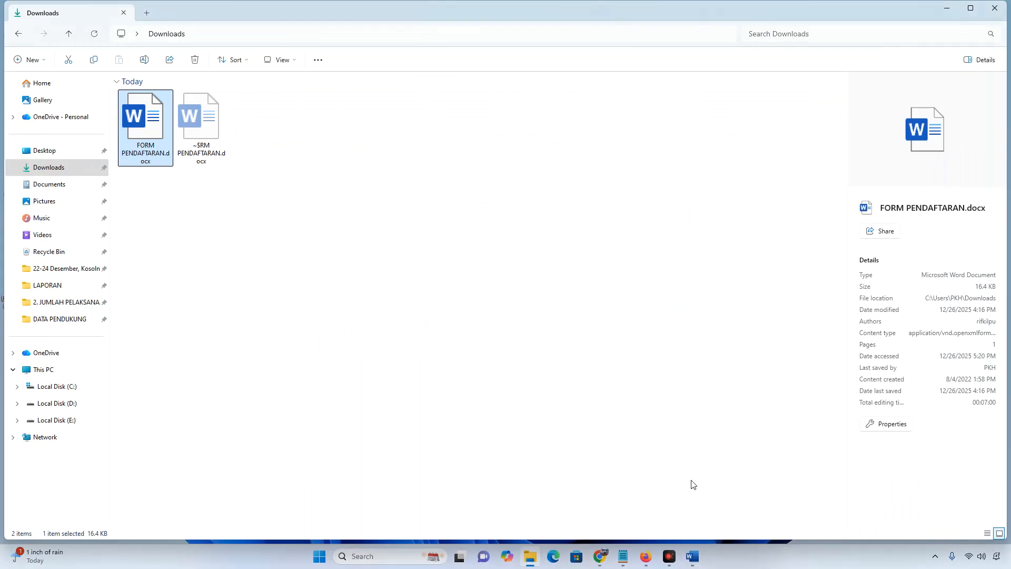
click(624, 557)
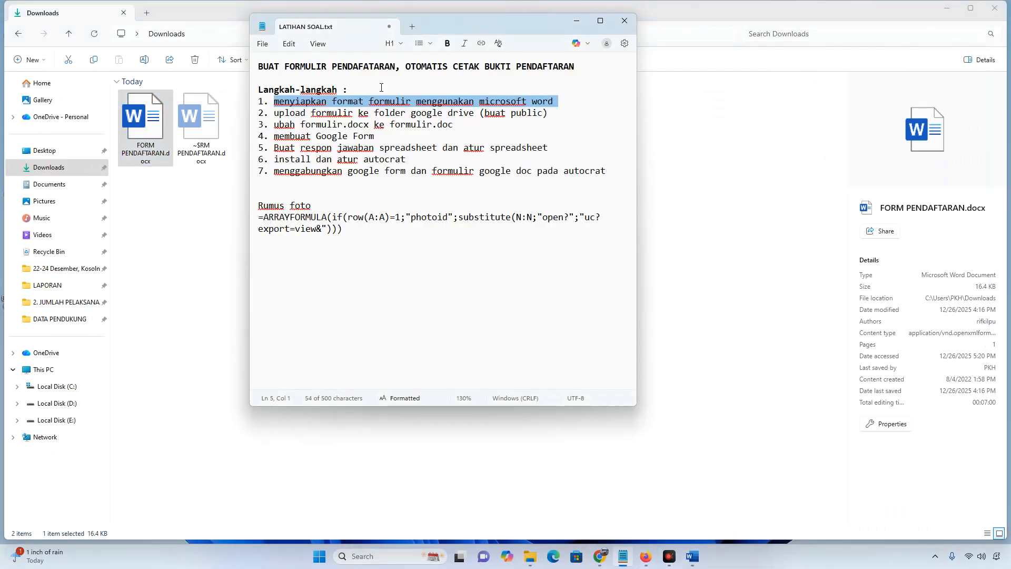
drag(274, 112, 551, 115)
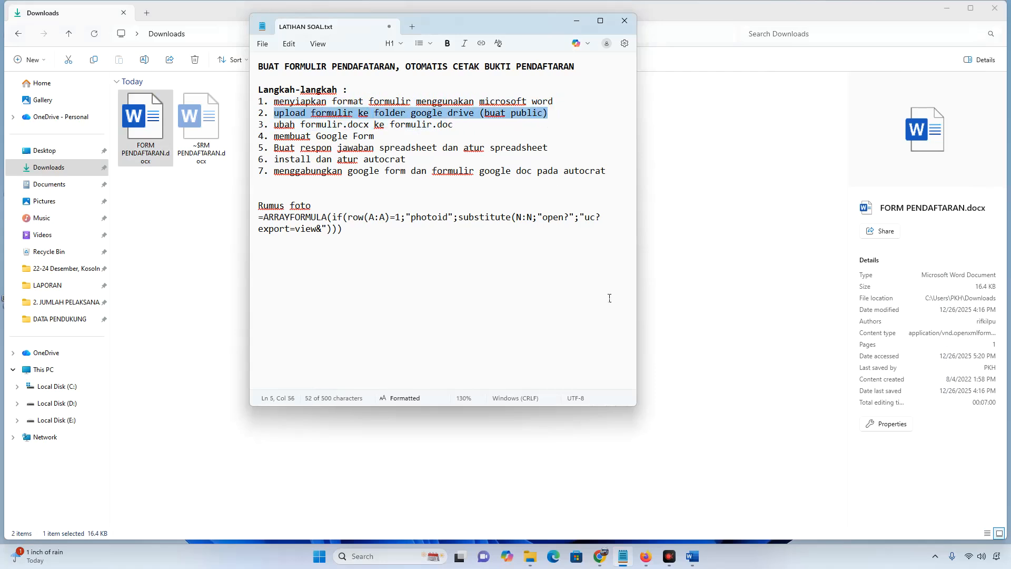
click(600, 557)
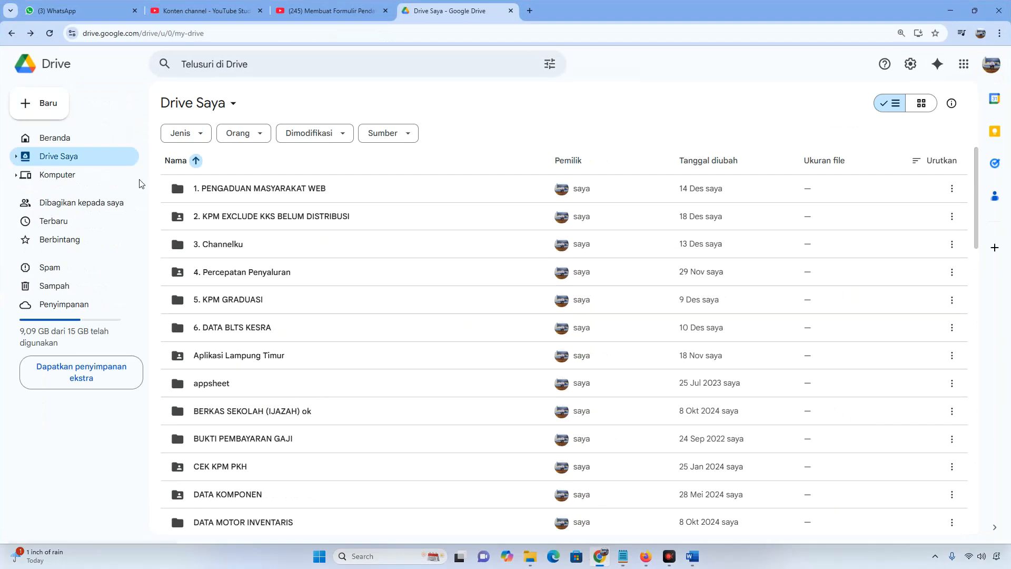
Refresh My Drive and start a new folder from the New menu
click(168, 39)
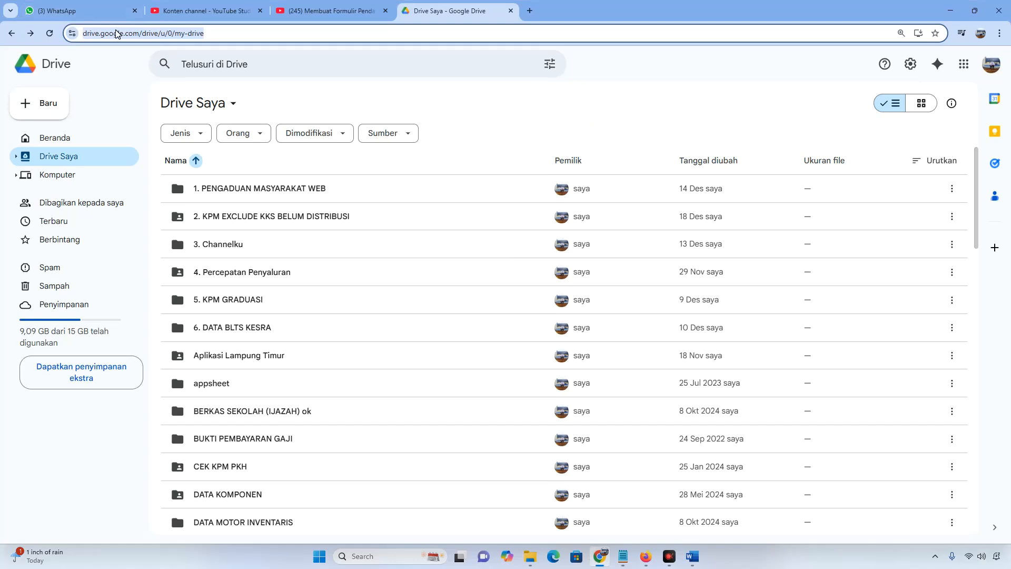
click(70, 152)
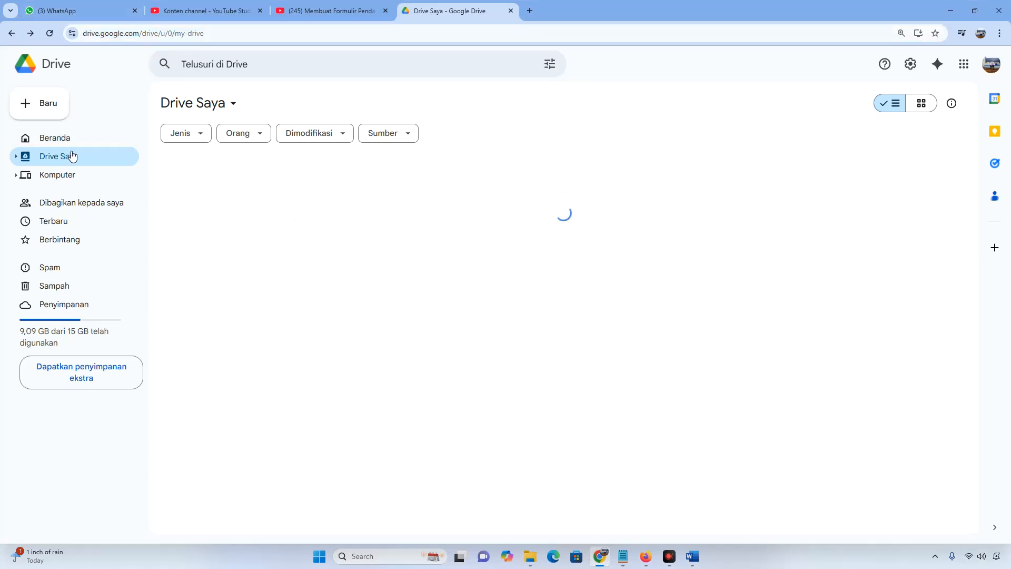
click(50, 104)
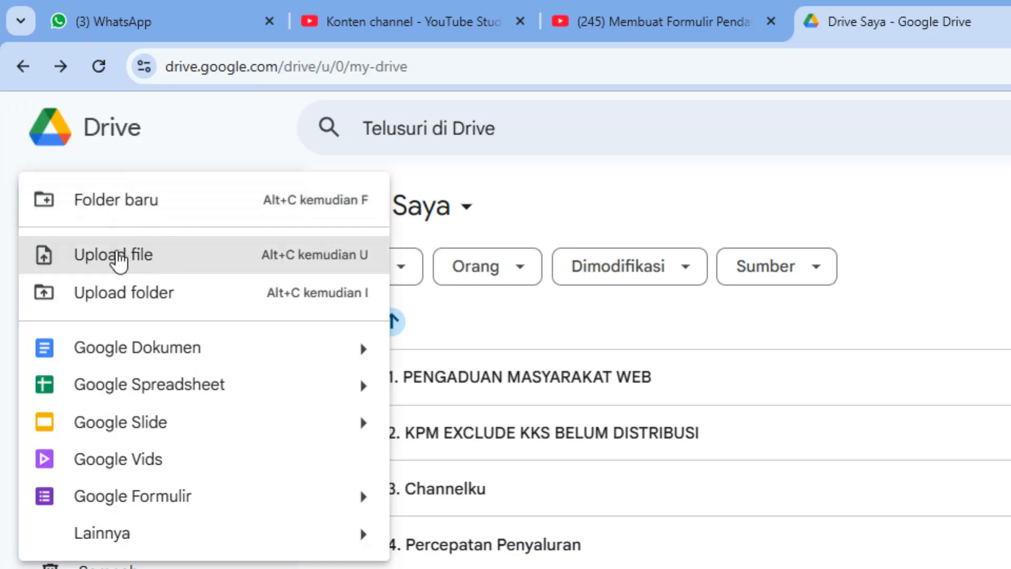
click(130, 213)
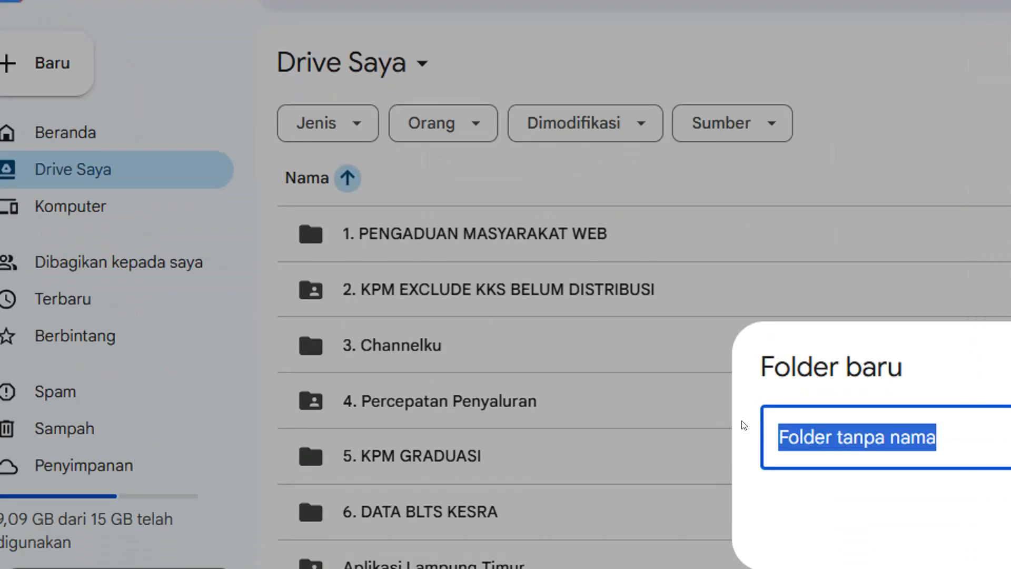
Name the folder '7. PENDAFTARAN PEGAWAI BARU', create it, and open it
text(7)
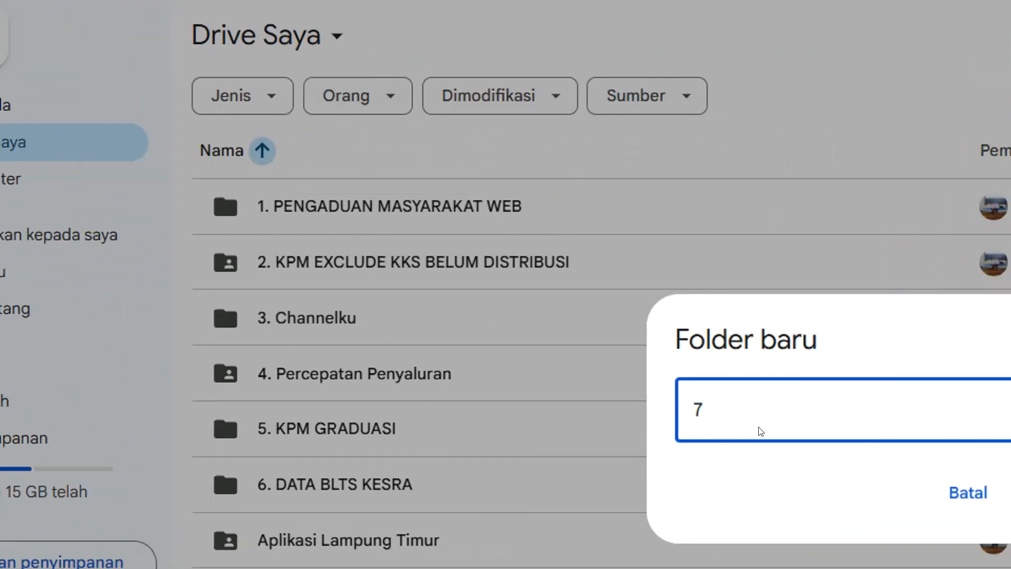
text(. f)
key(BackSpace)
text(PENDAFTARAN)
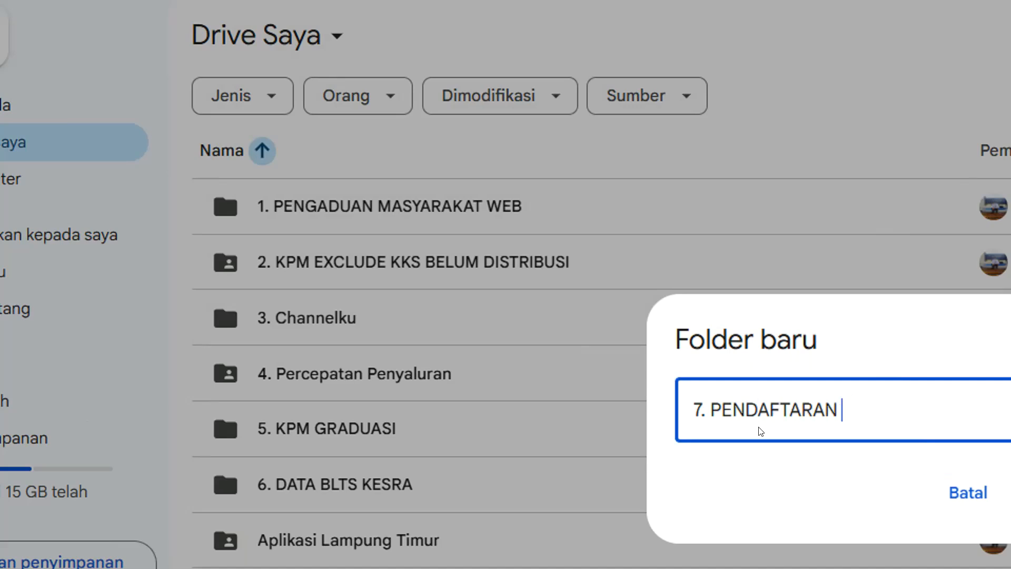
text( PEGAWAI BARU)
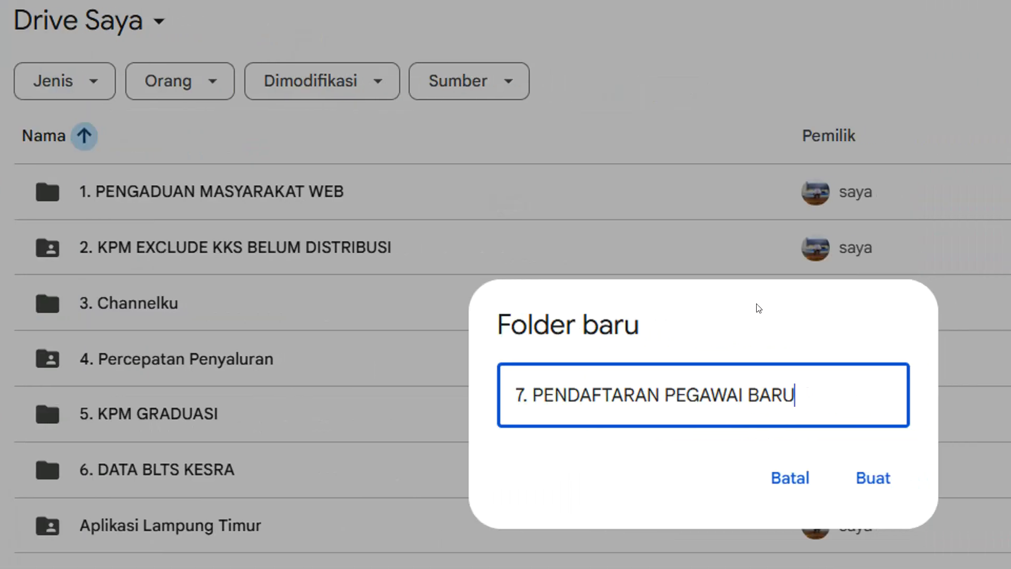
click(870, 480)
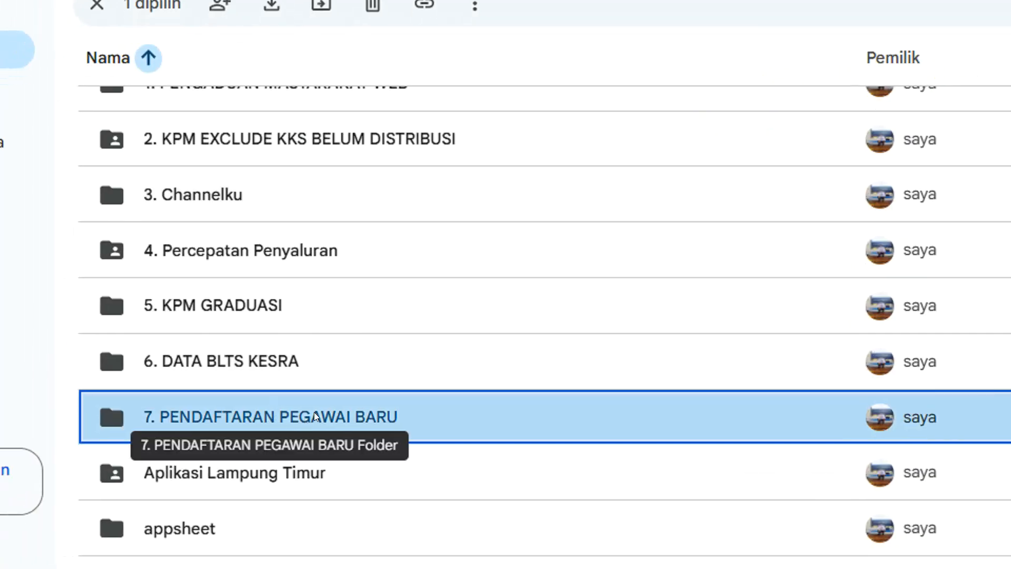
double_click(352, 410)
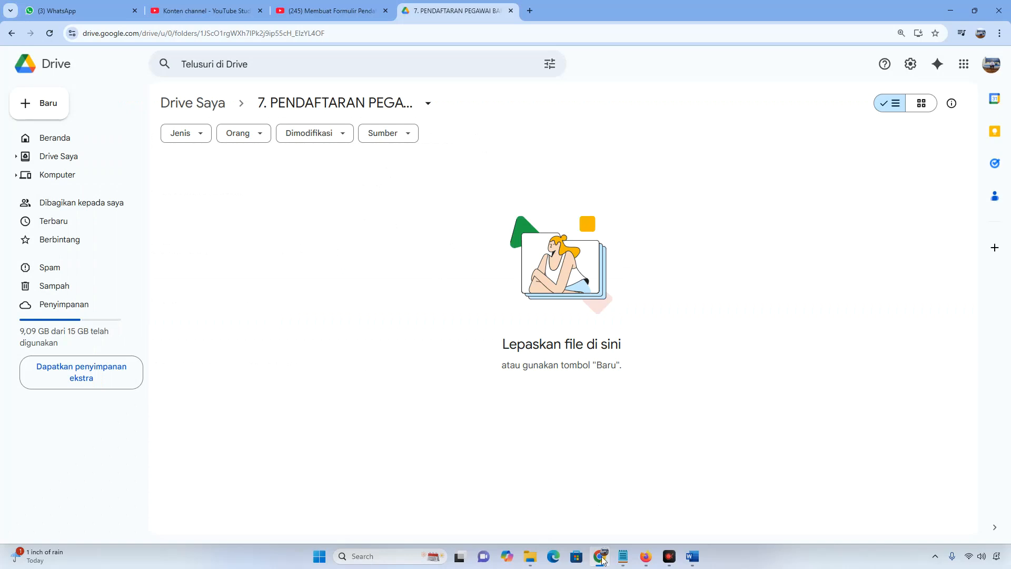
mouse_move(604, 562)
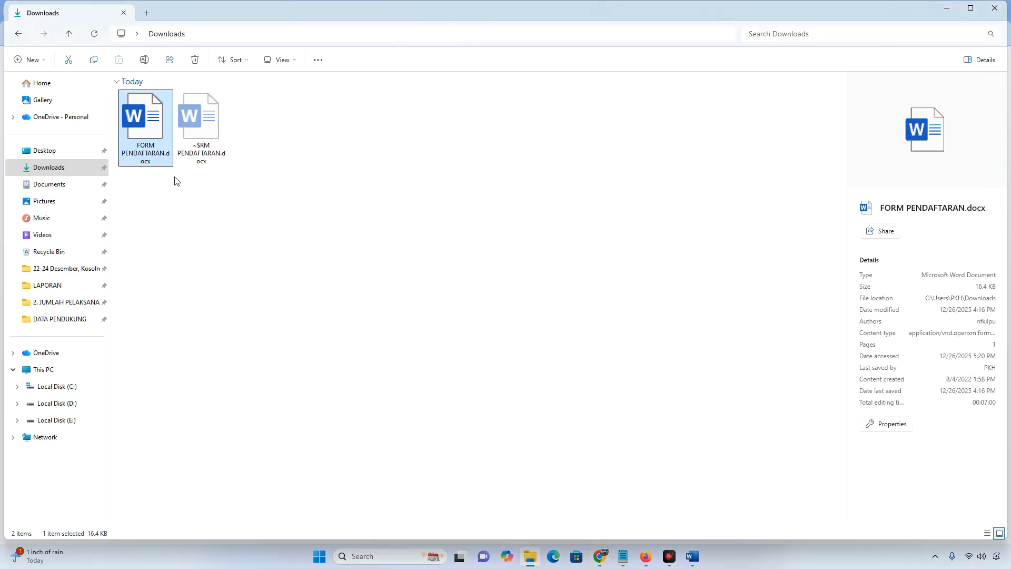
Drag FORM PENDAFTARAN.docx from Downloads into the Drive folder and open the uploaded file
click(175, 206)
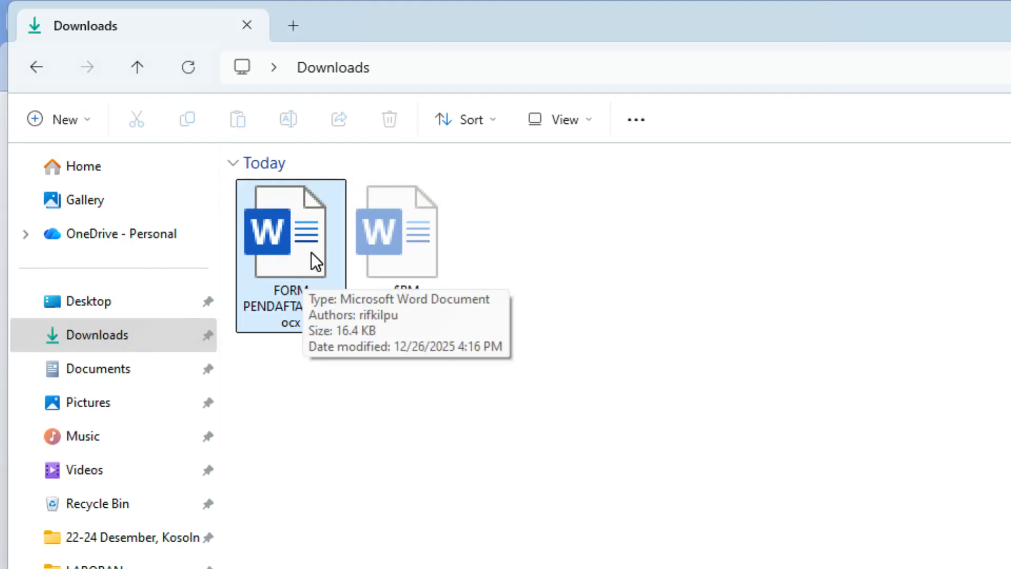
click(311, 252)
drag(330, 243, 598, 146)
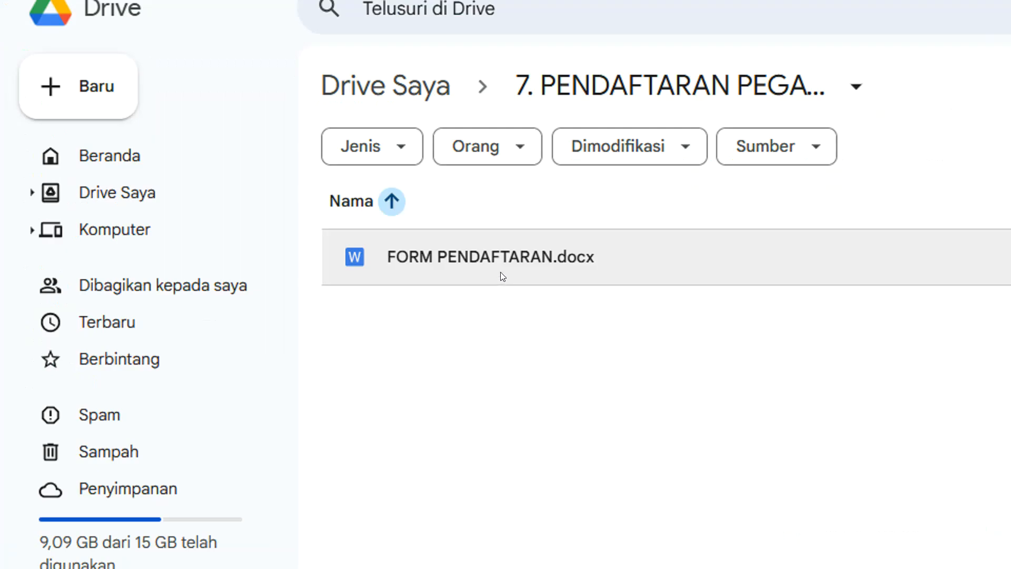
double_click(507, 258)
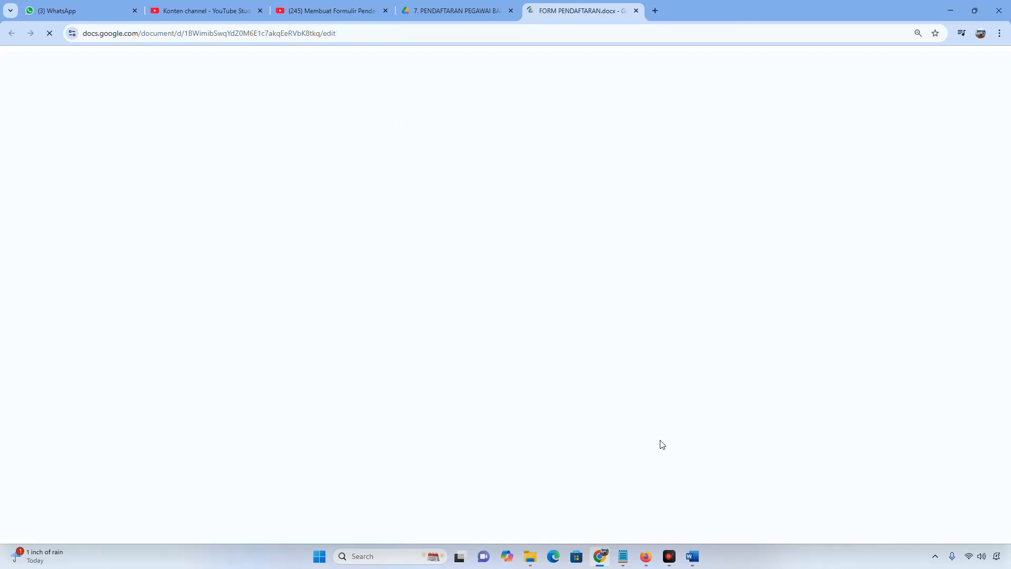
Check the notes' step about converting the docx file
key(alt+Tab)
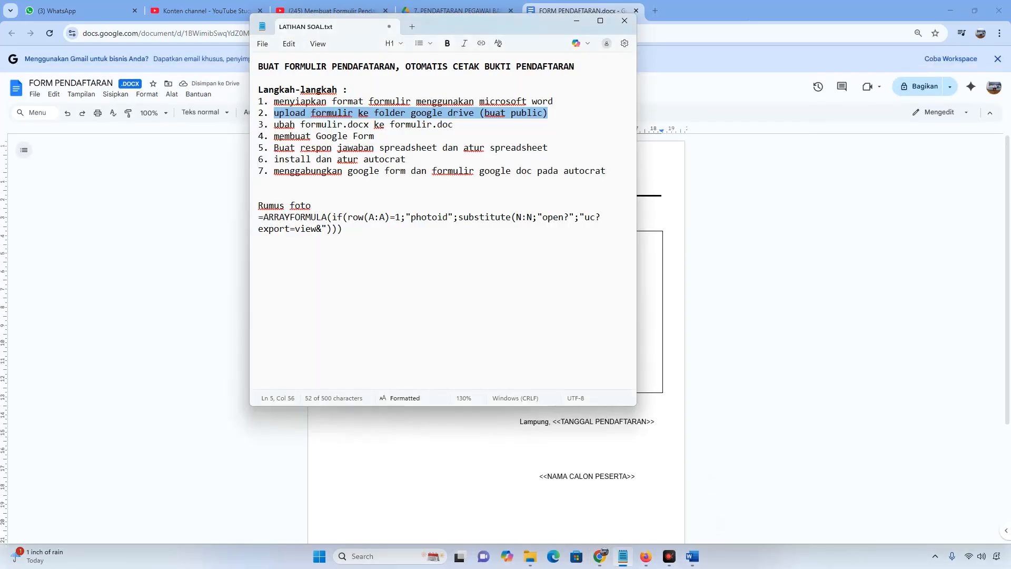
drag(275, 125, 453, 127)
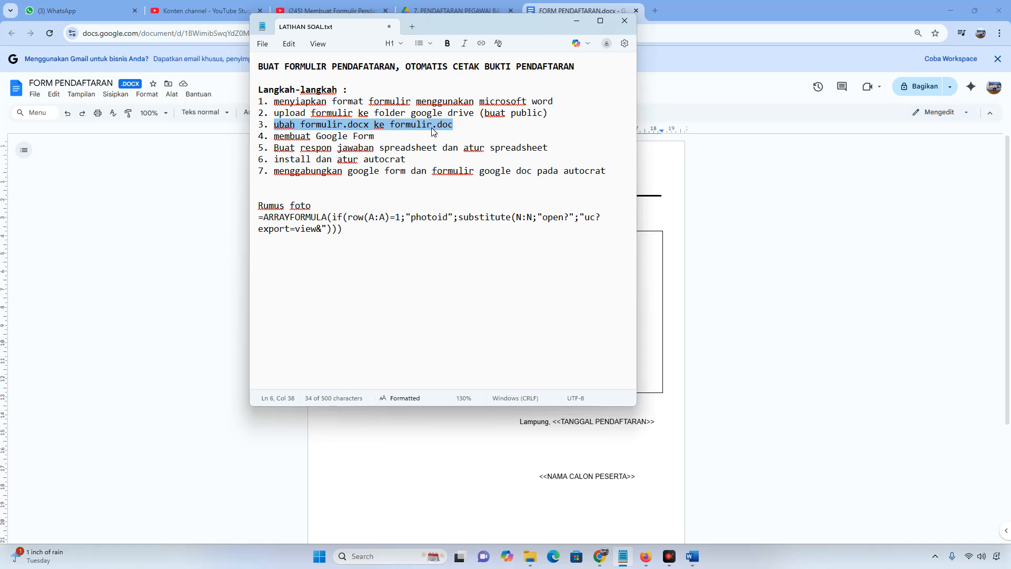
click(450, 128)
click(222, 165)
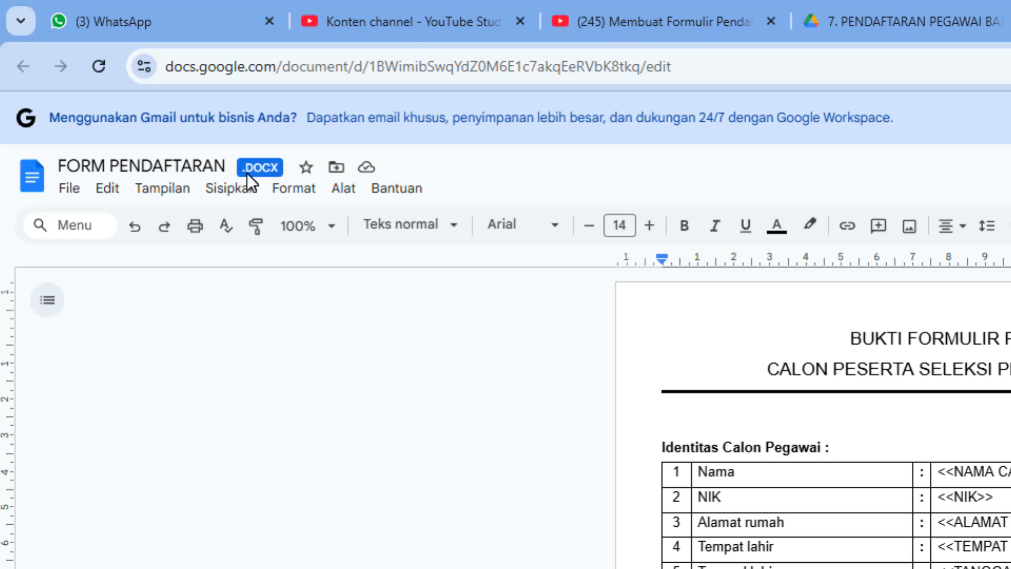
Save the .docx as a Google Docs document named FORM PENDAFTARAN
click(75, 194)
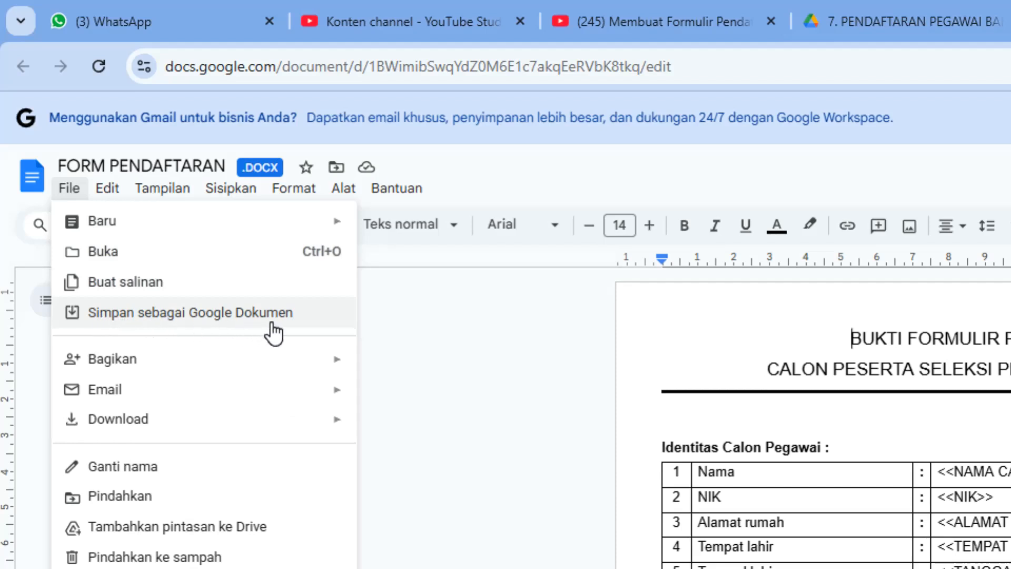
click(219, 317)
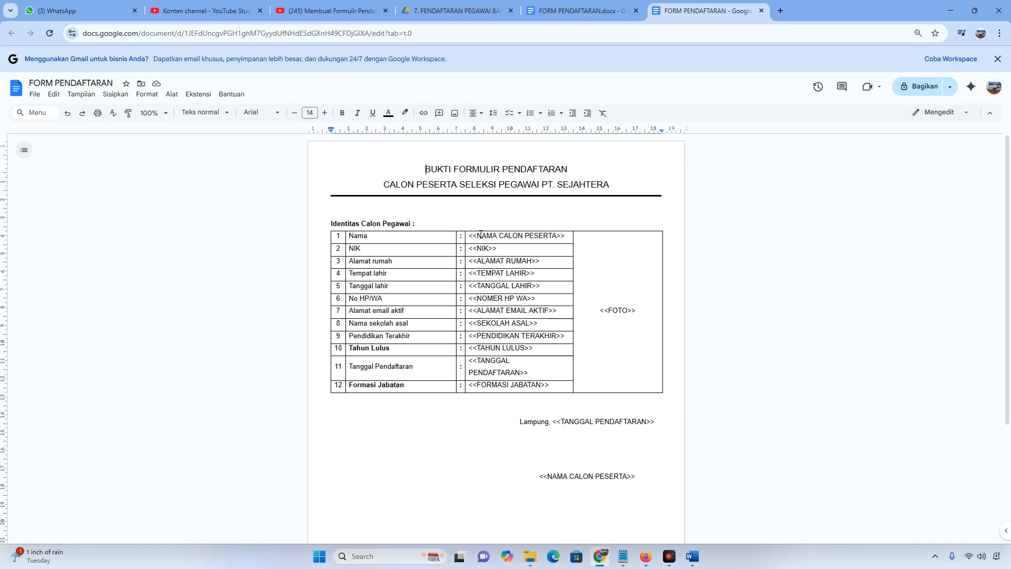
key(ctrl+plus)
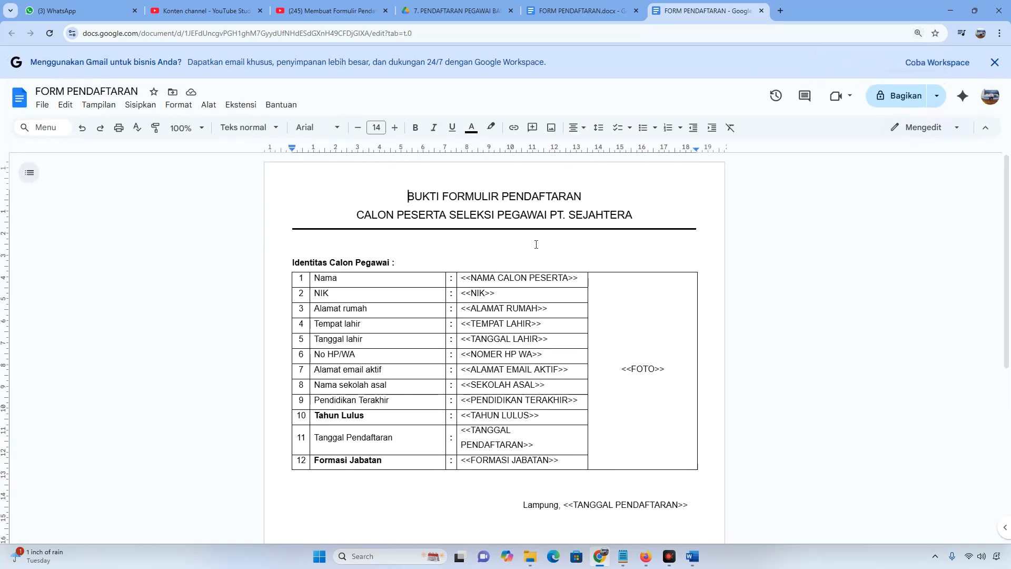
key(ctrl+minus)
key(ctrl+minus)
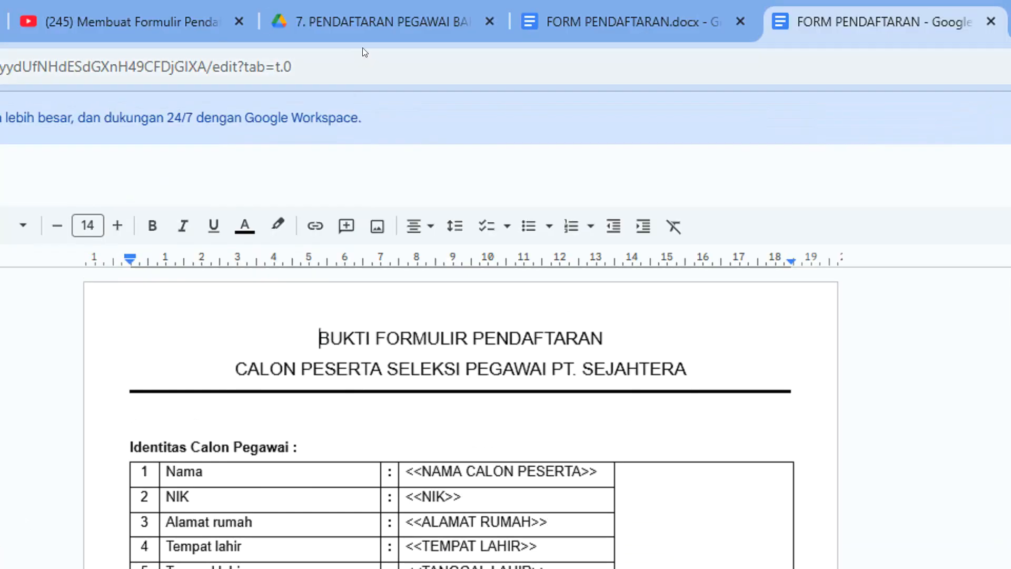
click(369, 21)
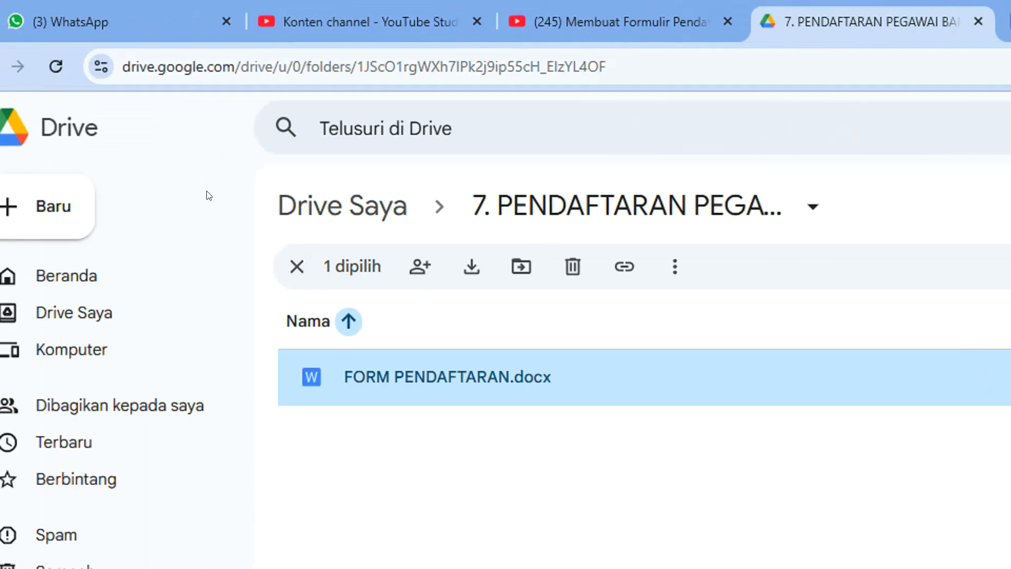
Reload the folder to show the converted Google Doc, and check the notes' Google Form step
click(100, 70)
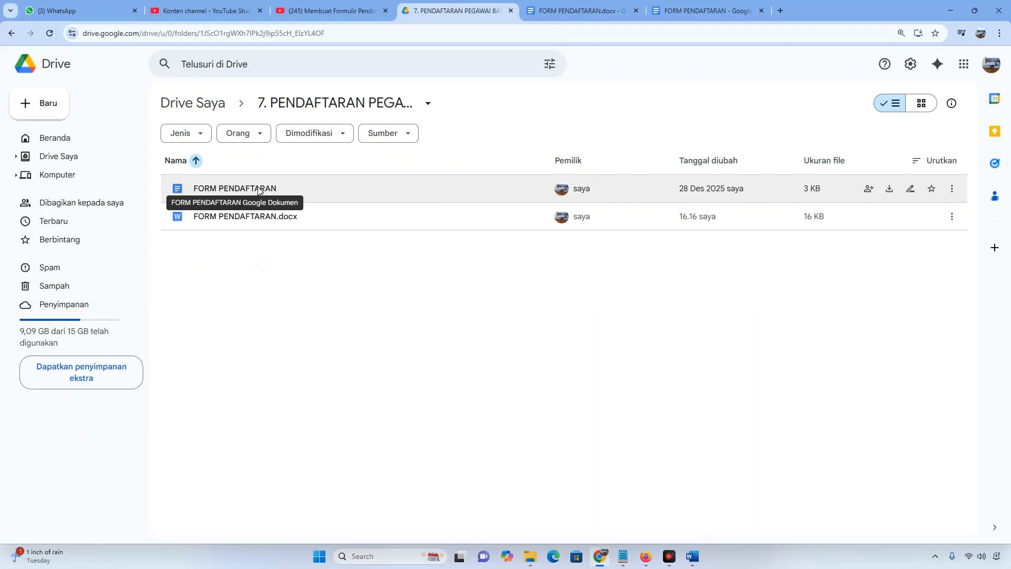
click(625, 557)
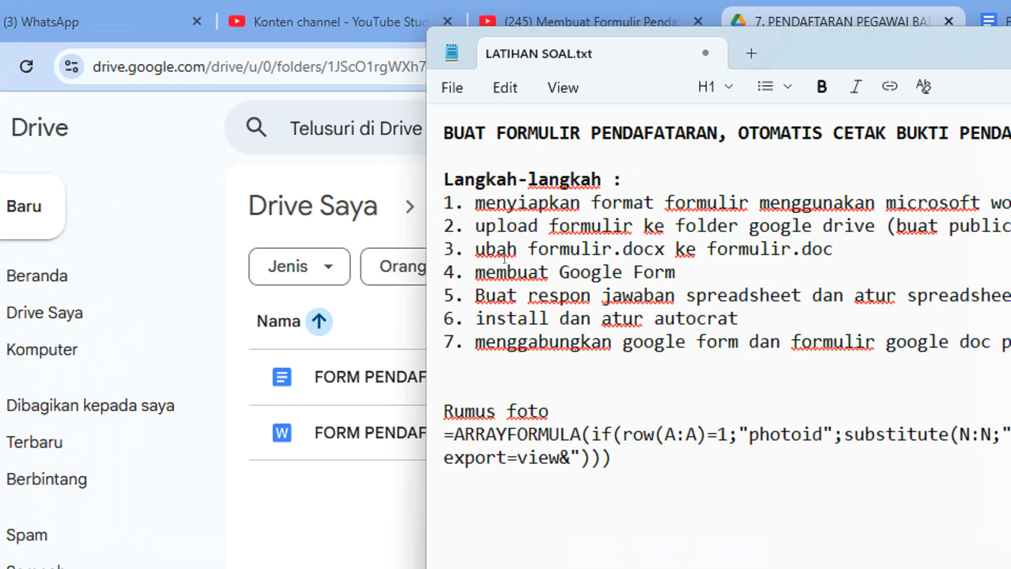
drag(479, 270, 677, 261)
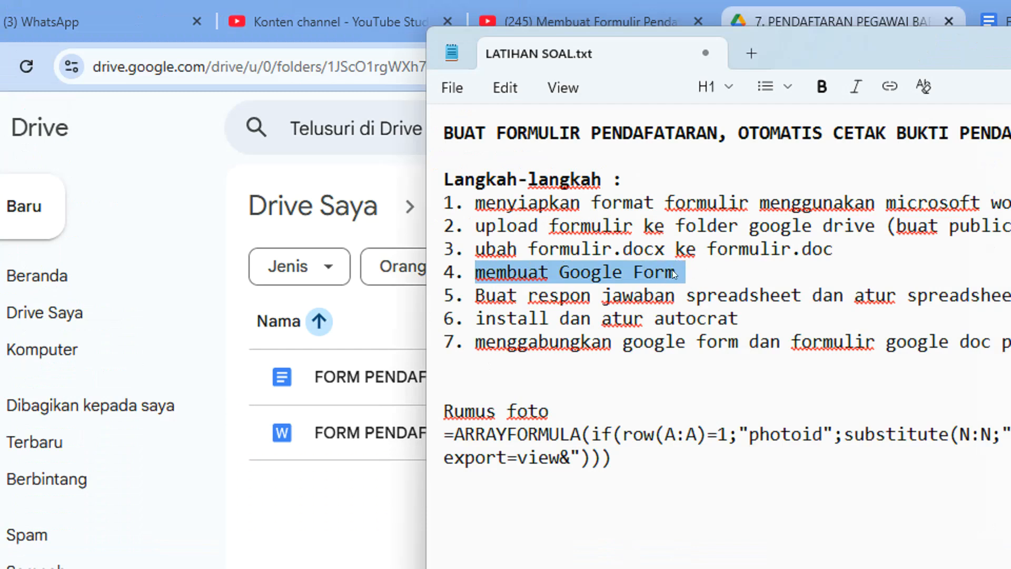
click(390, 234)
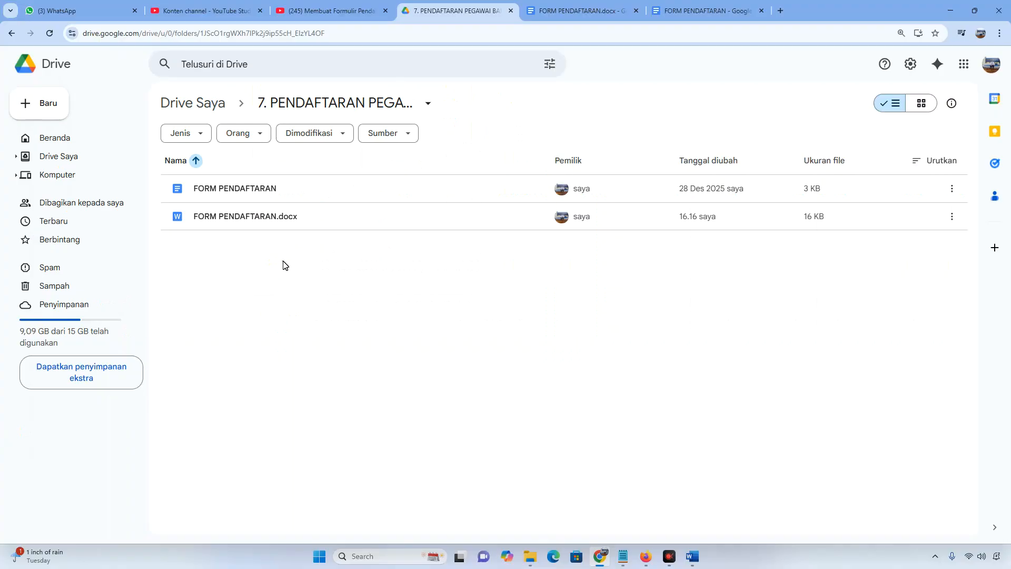
Create a blank Google Form in the registration folder
right_click(285, 265)
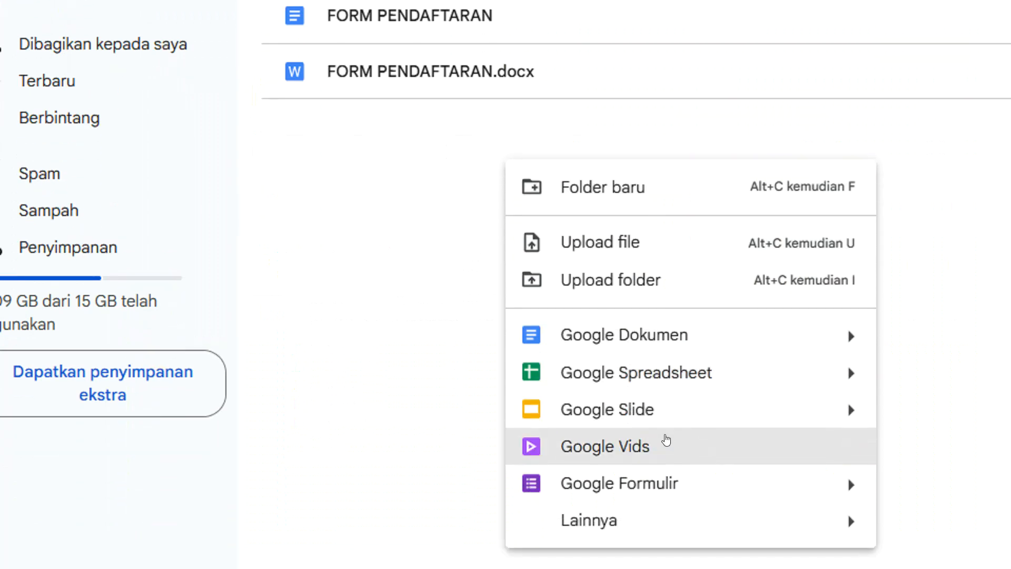
mouse_move(820, 490)
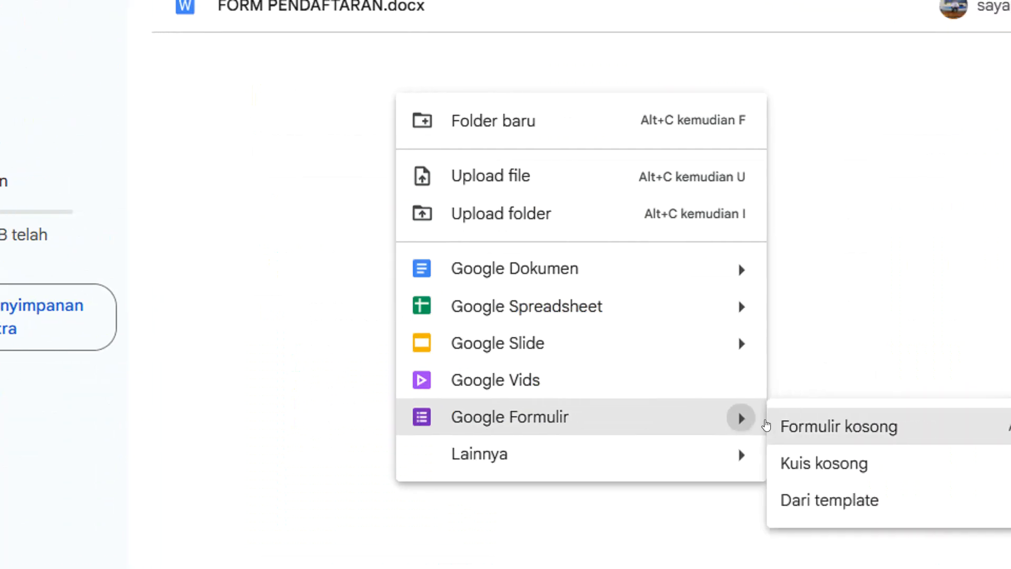
click(757, 428)
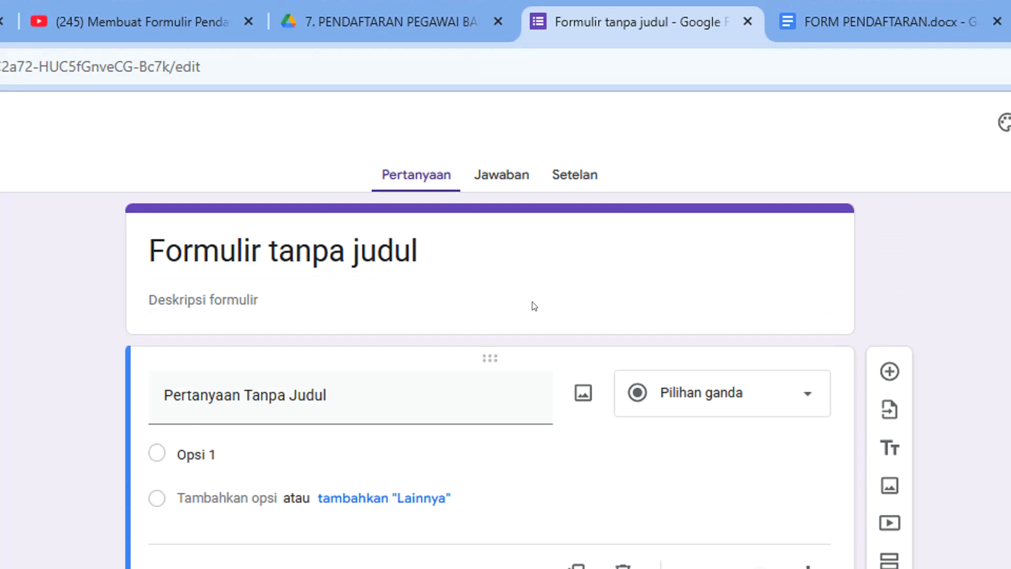
Close the FORM PENDAFTARAN.docx tab and select the default title Formulir tanpa judul
click(402, 242)
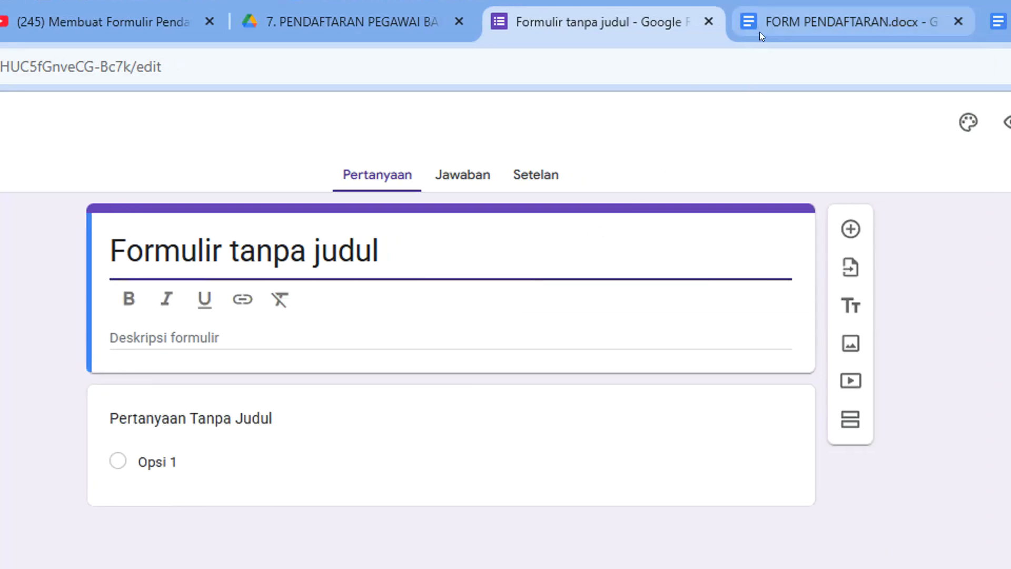
click(959, 21)
click(626, 19)
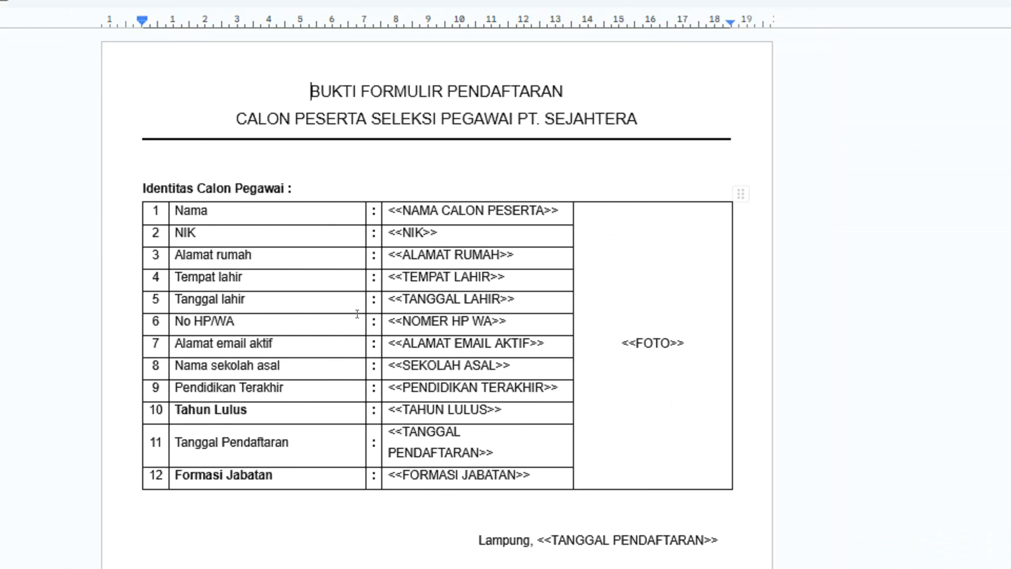
click(579, 24)
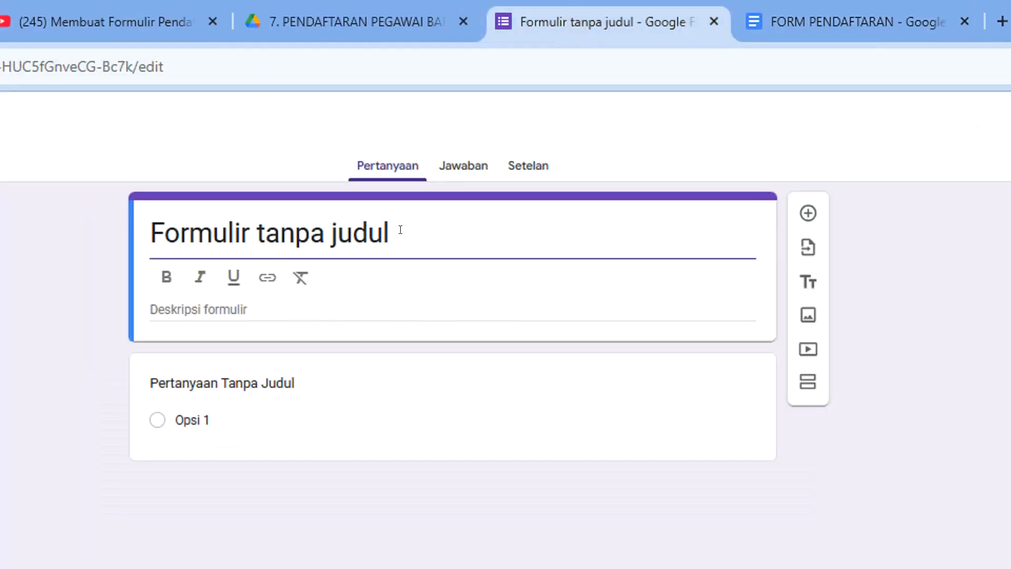
drag(400, 229, 263, 216)
drag(365, 216, 221, 221)
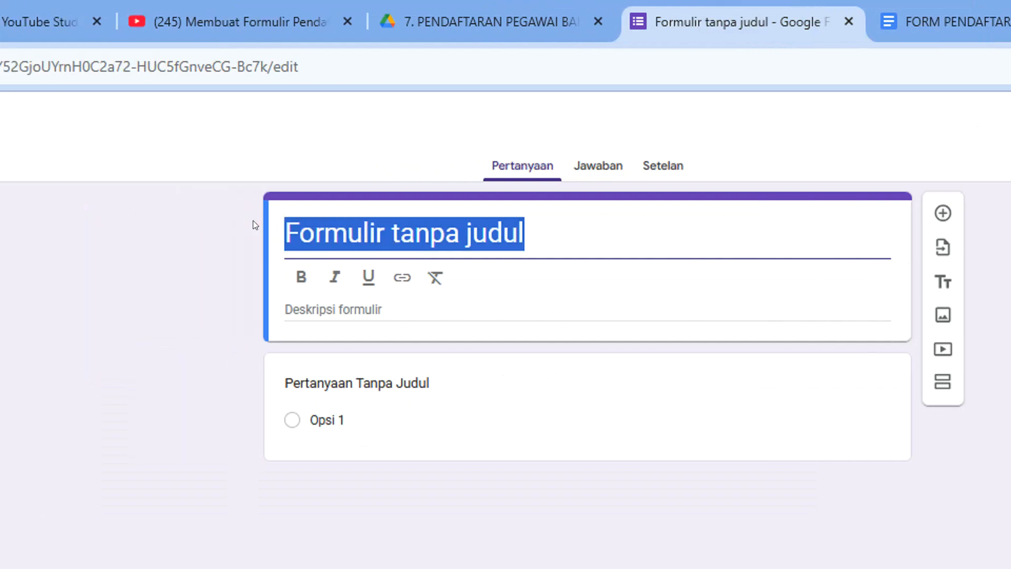
Title the form FORMULIR PENDAFTARAN PEGAWAI BARU and add a required NAMA CALON PESERTA question
text(FORMULIR PENDAFTARAN )
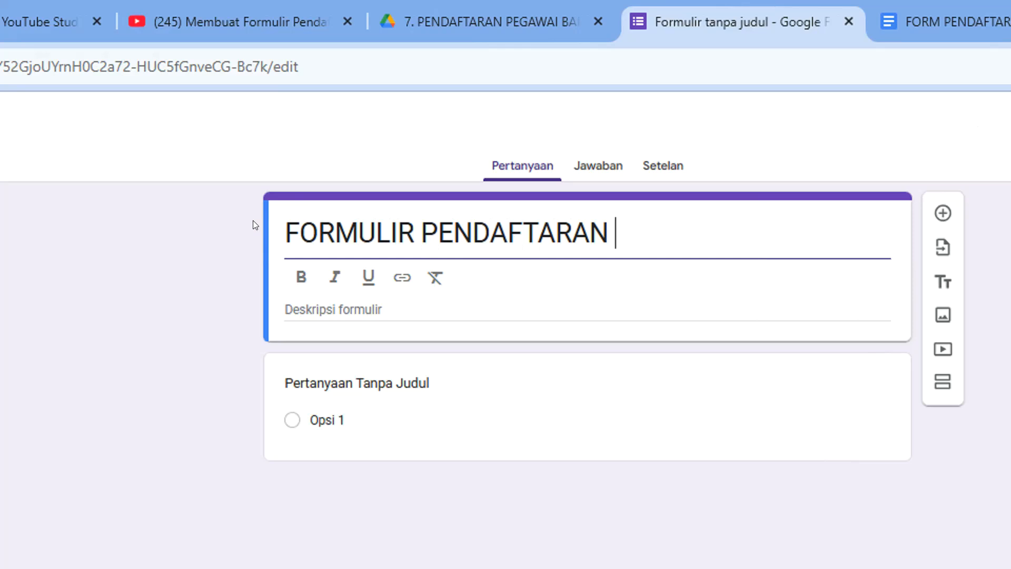
text(PEG)
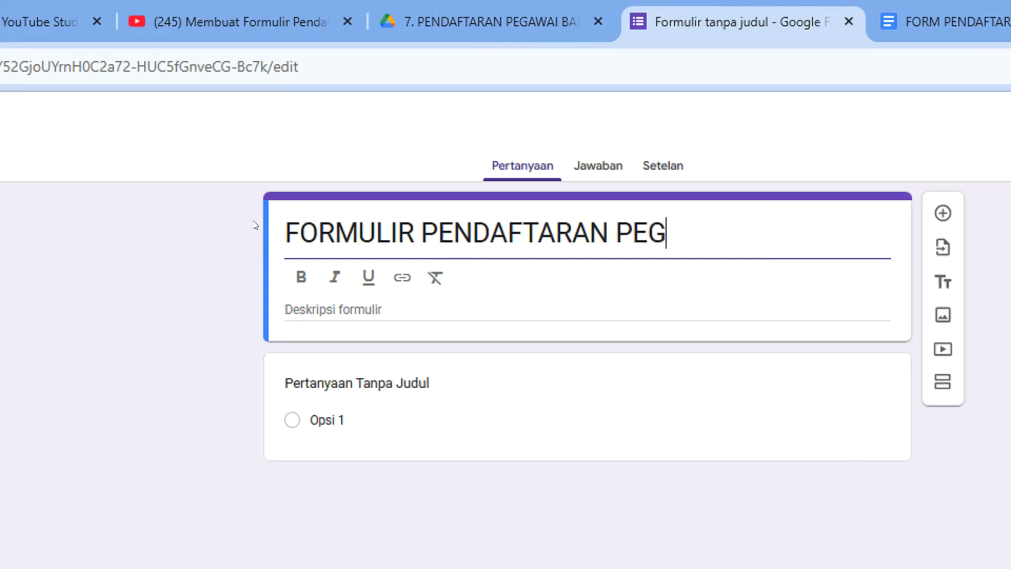
text(AWAI BARU)
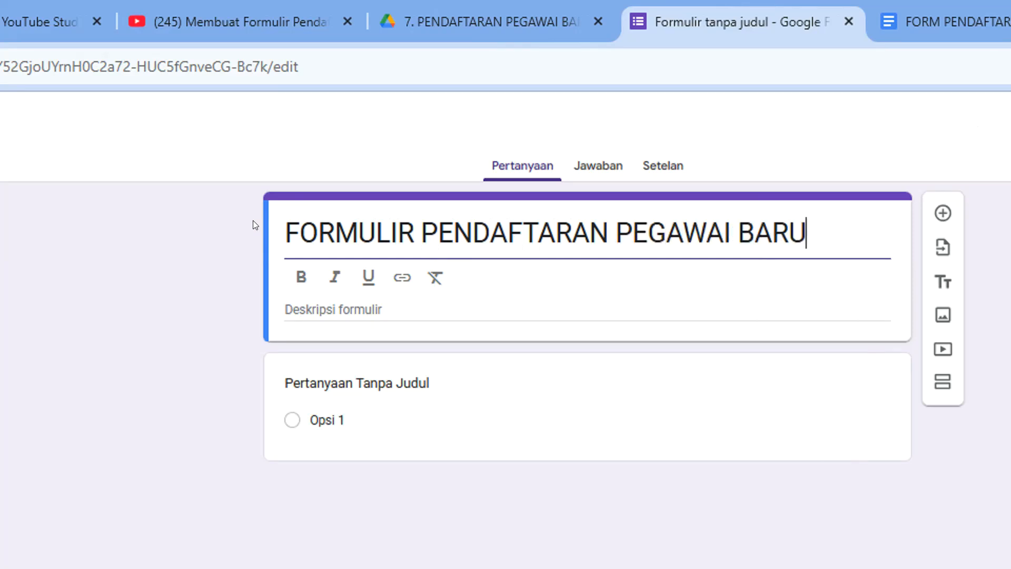
click(437, 223)
click(415, 381)
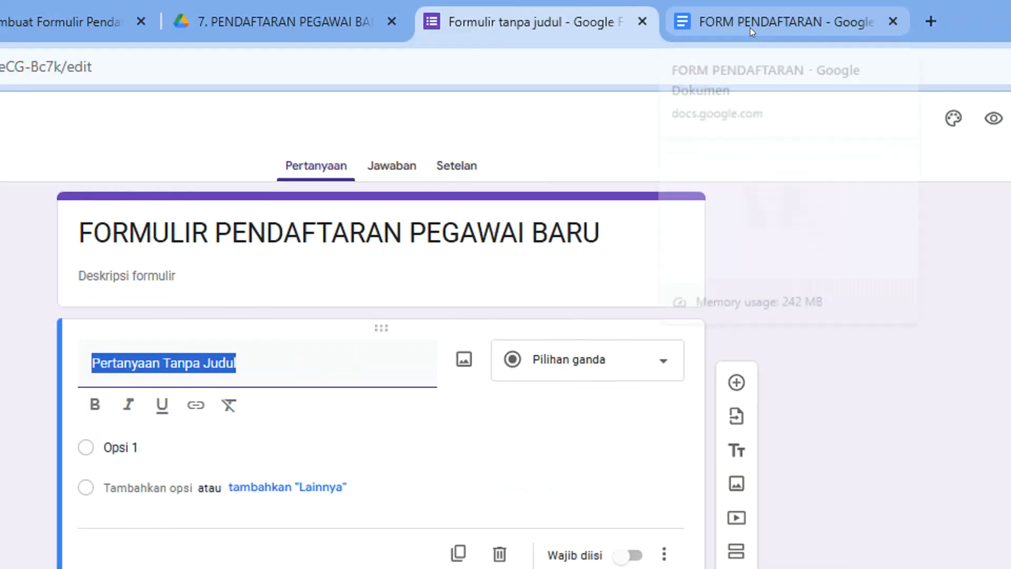
click(750, 28)
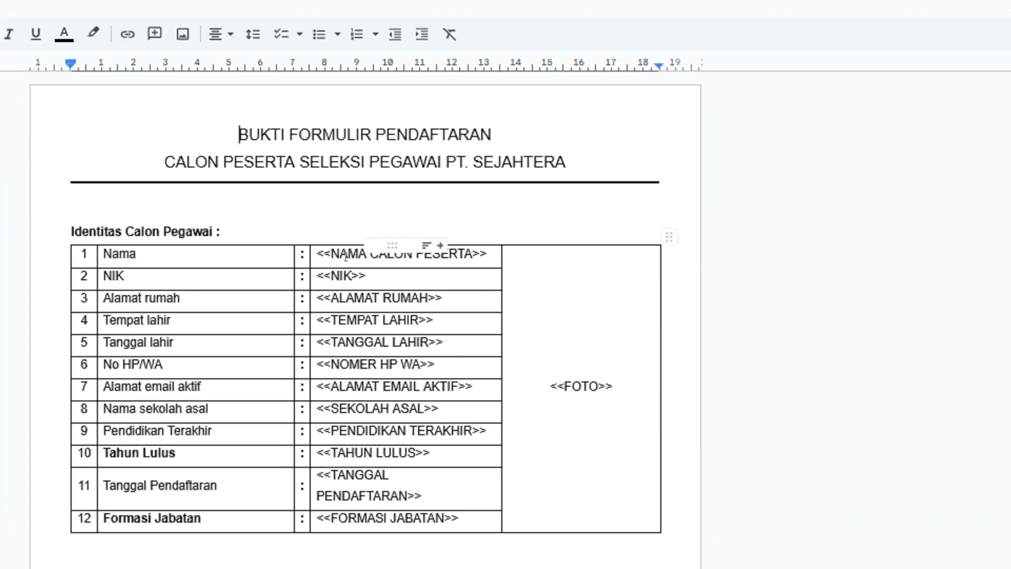
drag(330, 254, 470, 251)
key(ctrl+c)
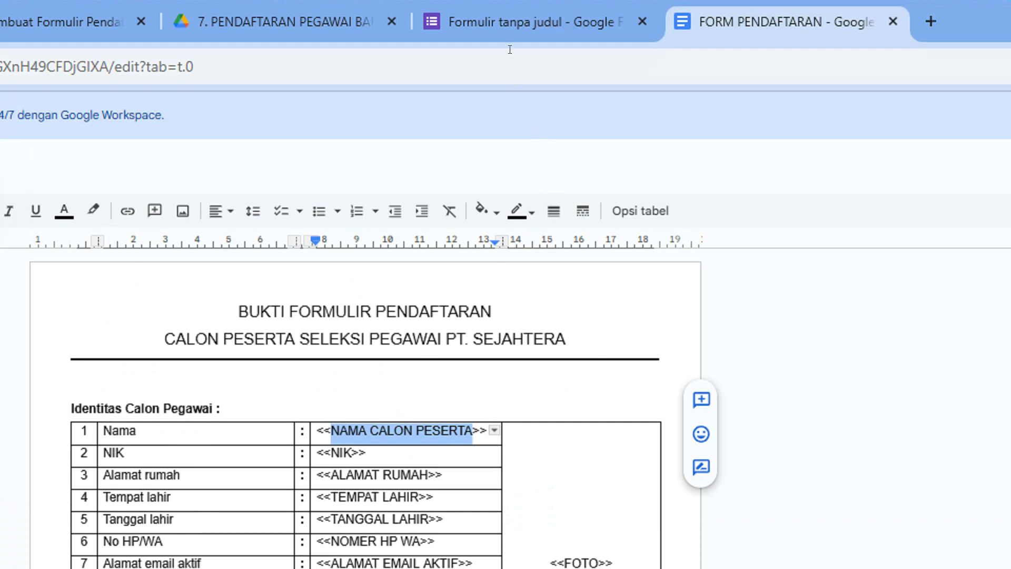
click(511, 21)
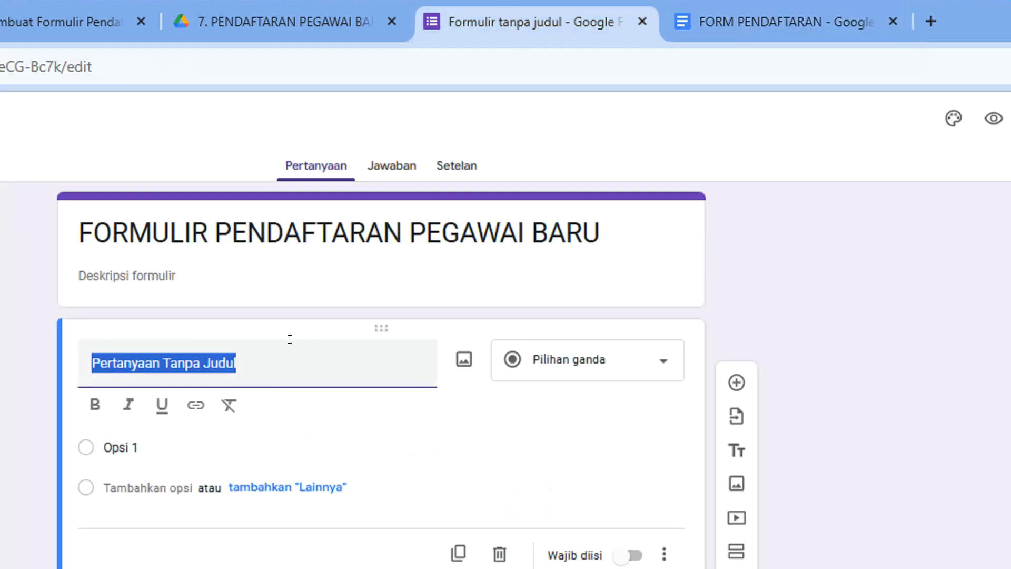
key(ctrl+v)
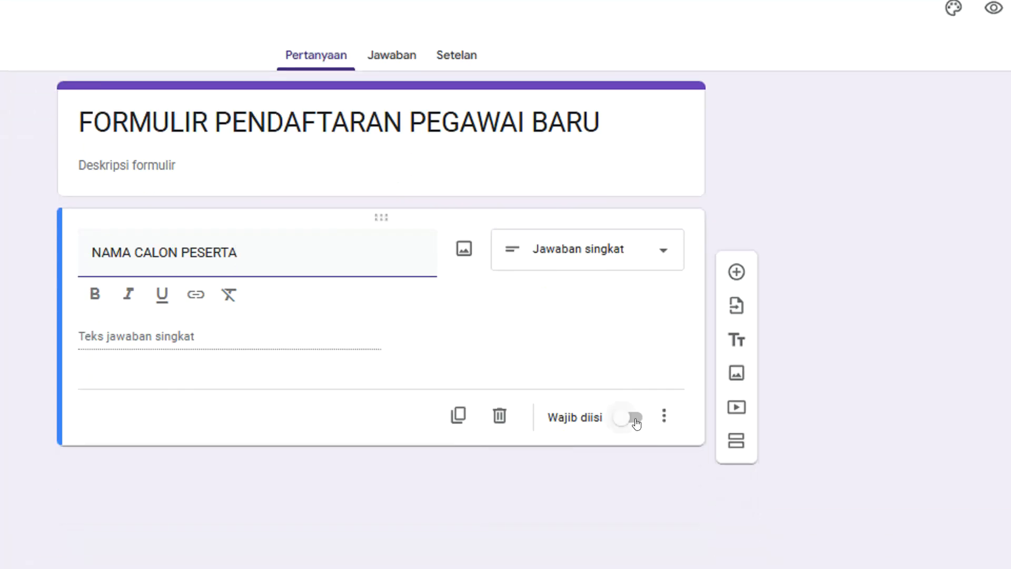
click(635, 419)
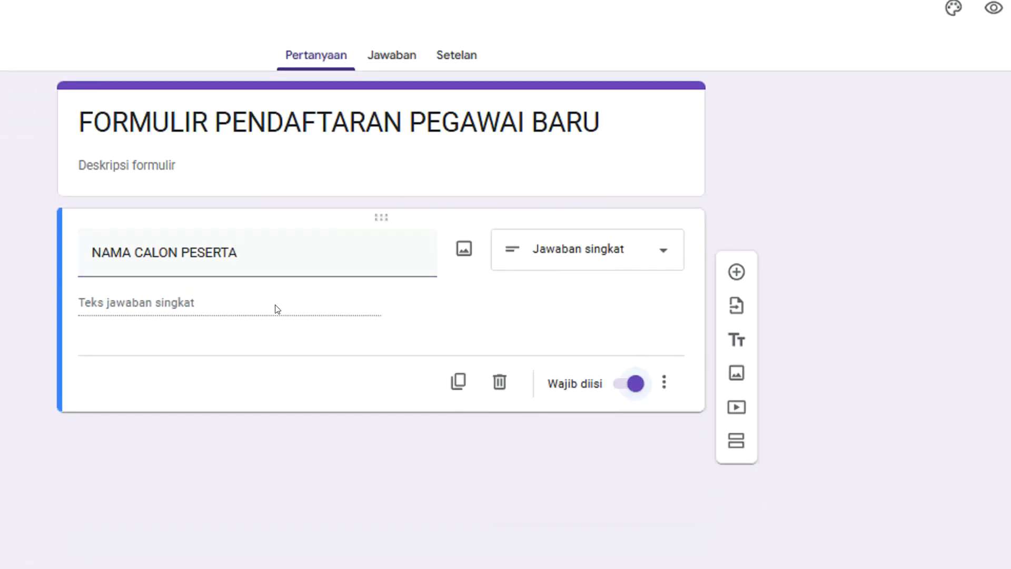
Add a new question and copy the NIK placeholder text from the template
click(737, 272)
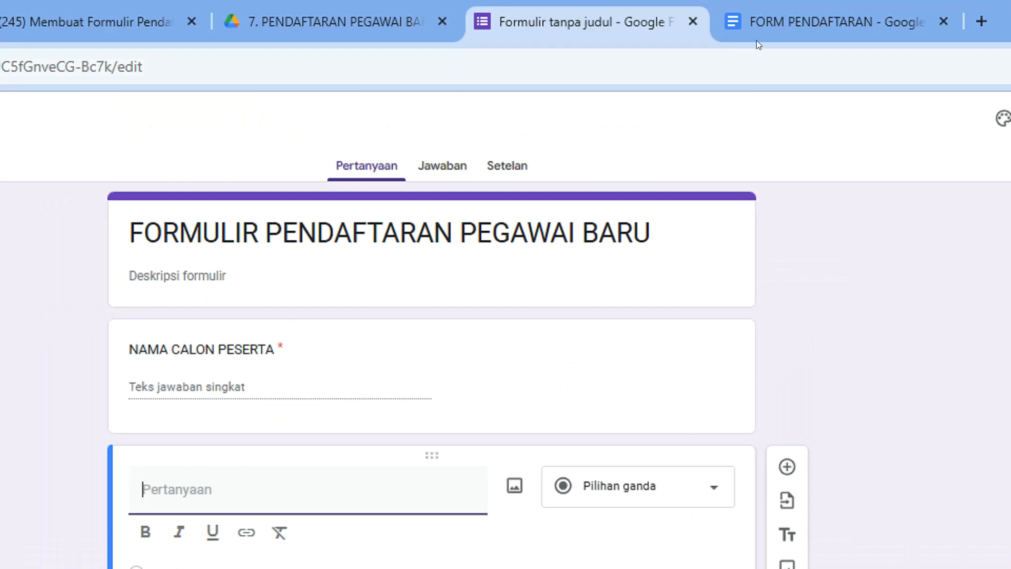
click(759, 22)
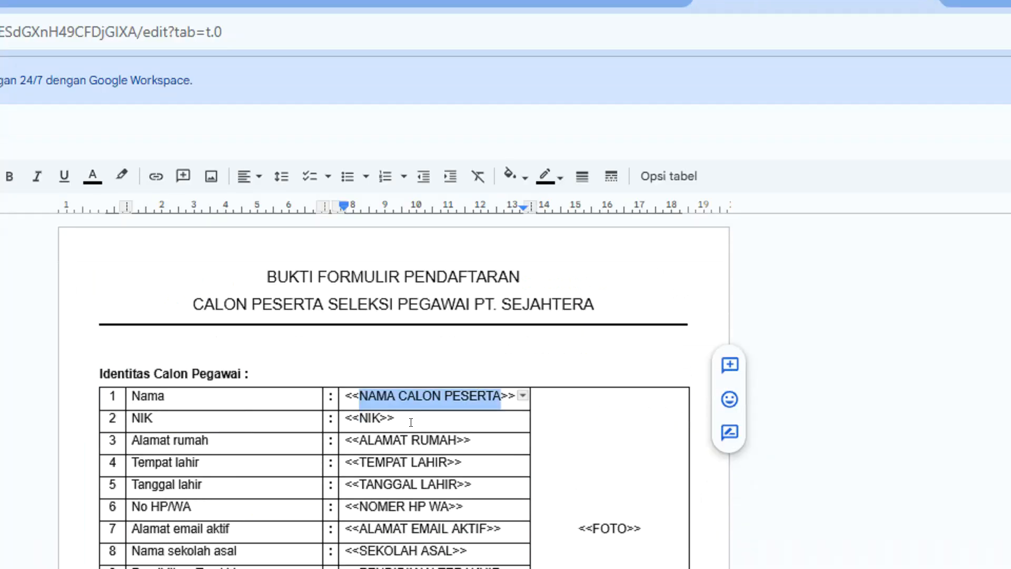
drag(380, 394, 353, 385)
key(ctrl+c)
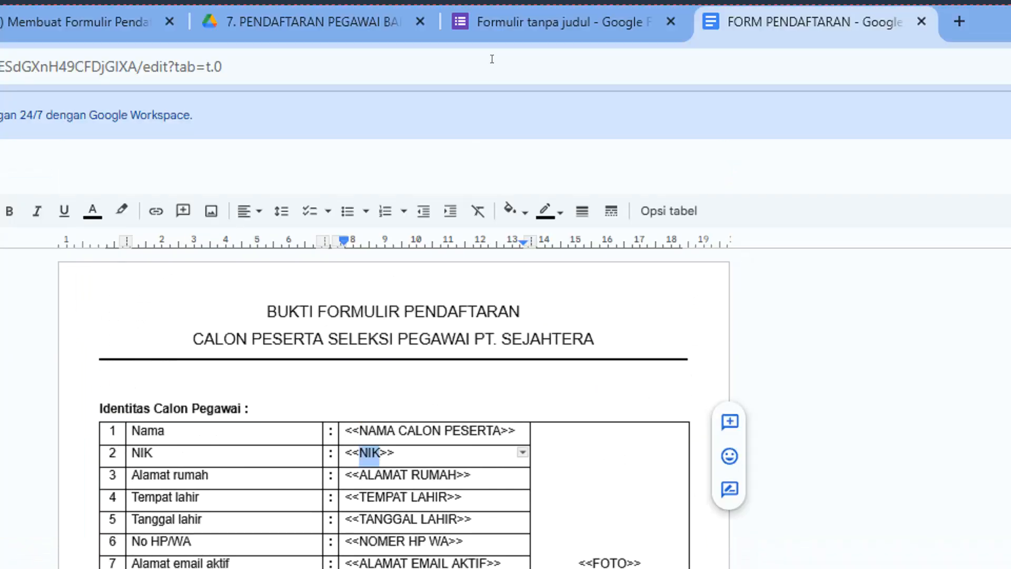
click(510, 30)
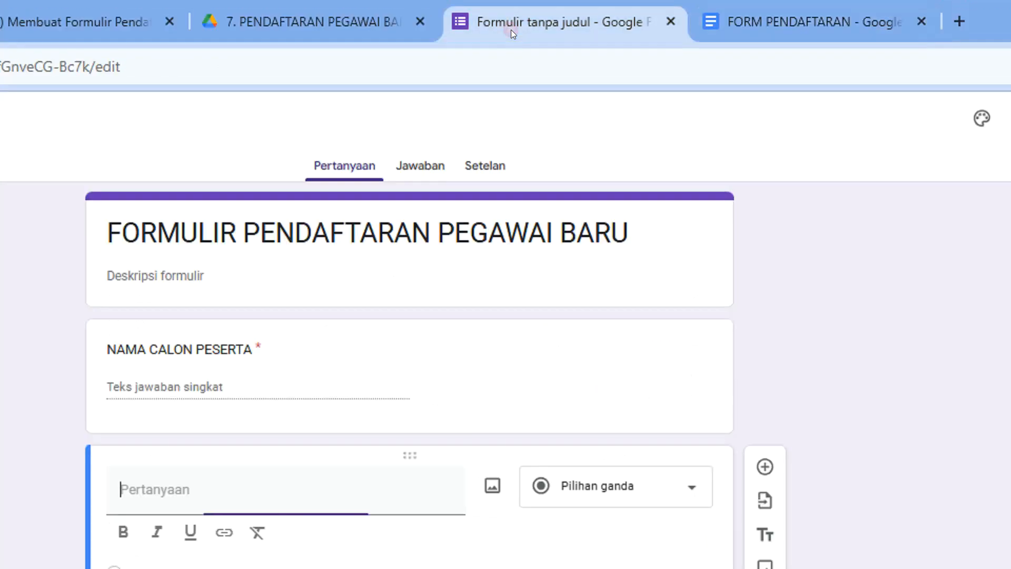
Make the new question NIK, required, with Angka > Adalah angka answer validation
key(ctrl+v)
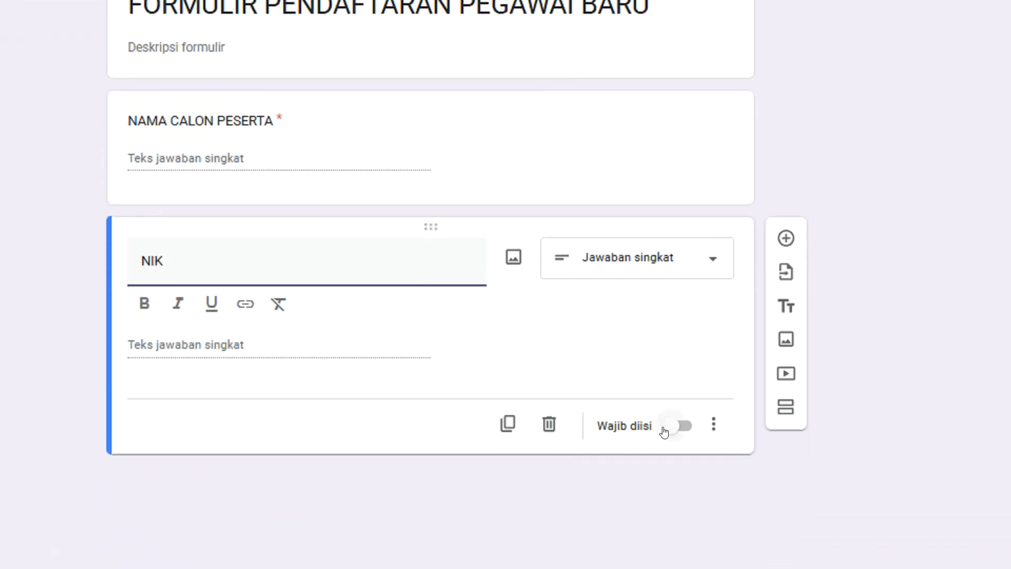
click(666, 428)
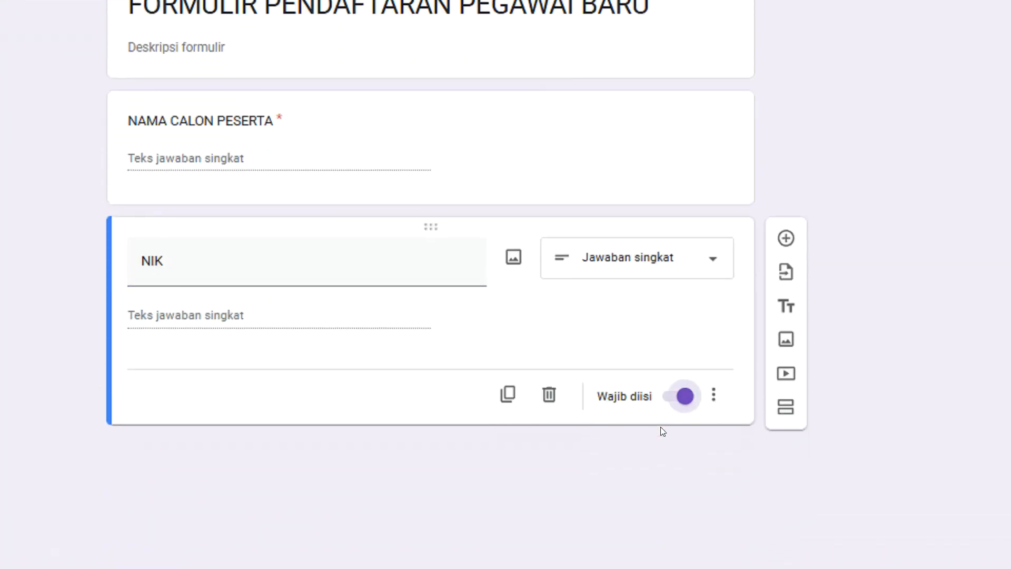
click(712, 390)
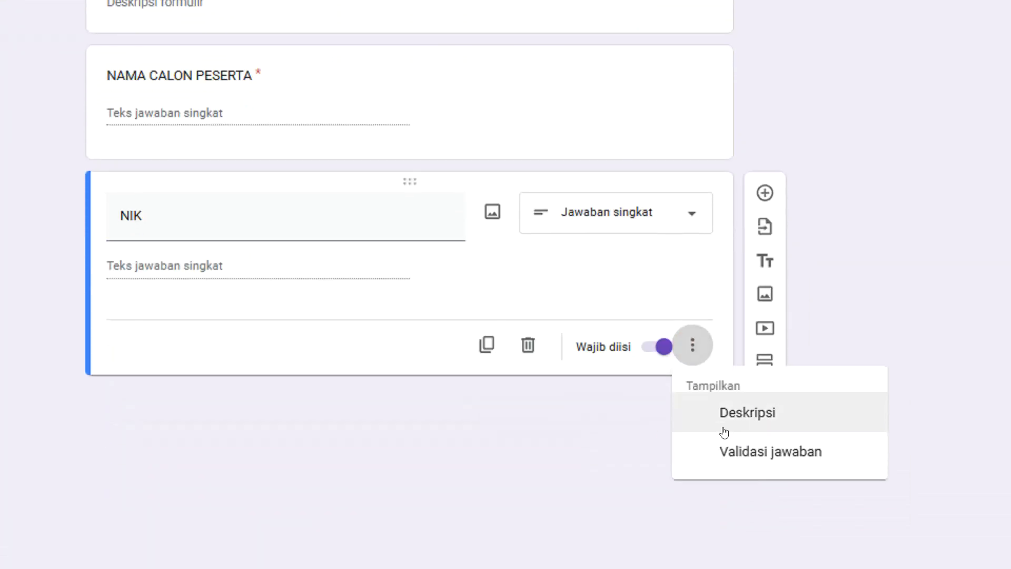
click(735, 431)
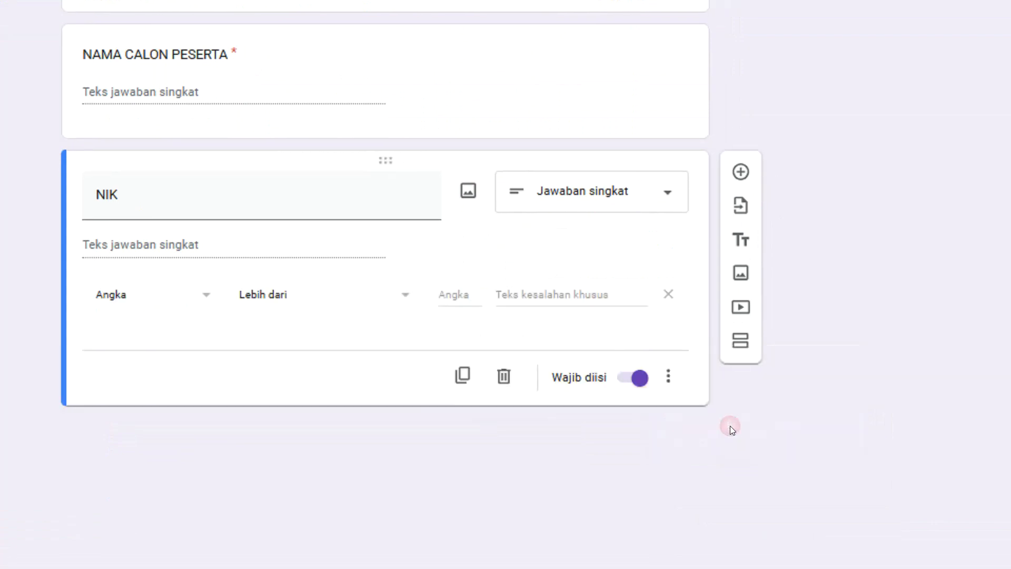
click(232, 295)
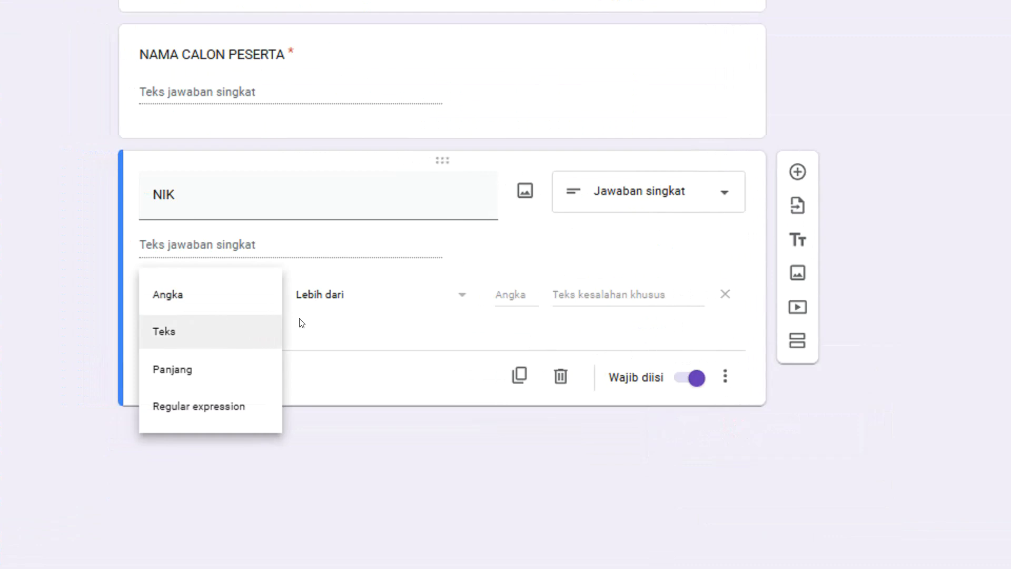
click(387, 298)
scroll(369, 432, down, 2)
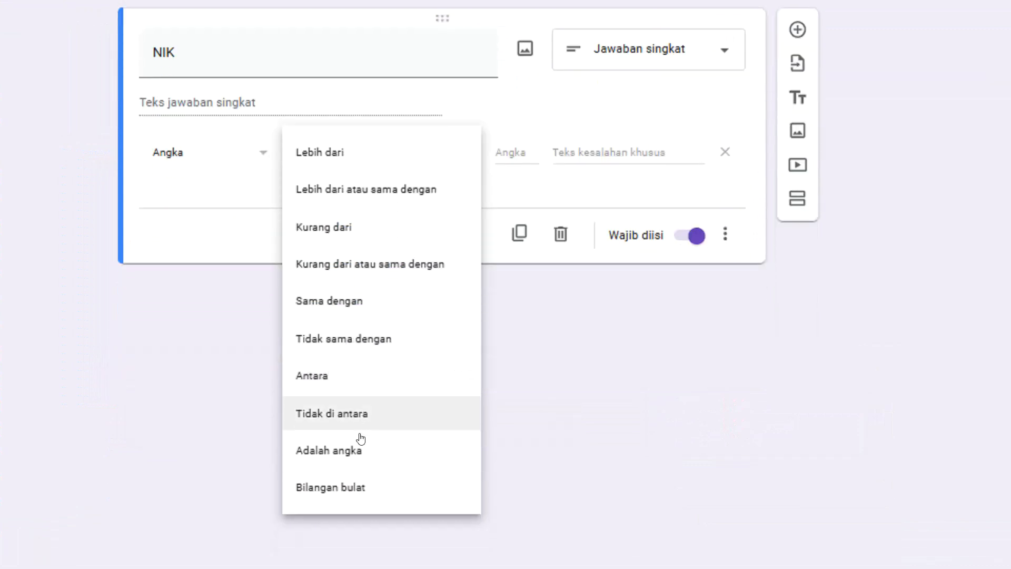
click(356, 428)
scroll(310, 153, up, 2)
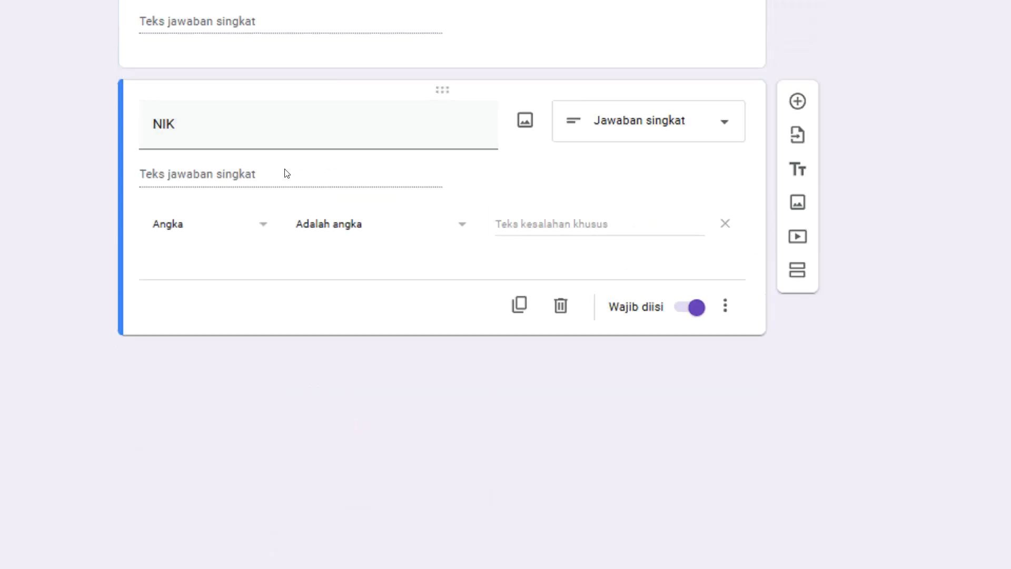
scroll(292, 137, up, 1)
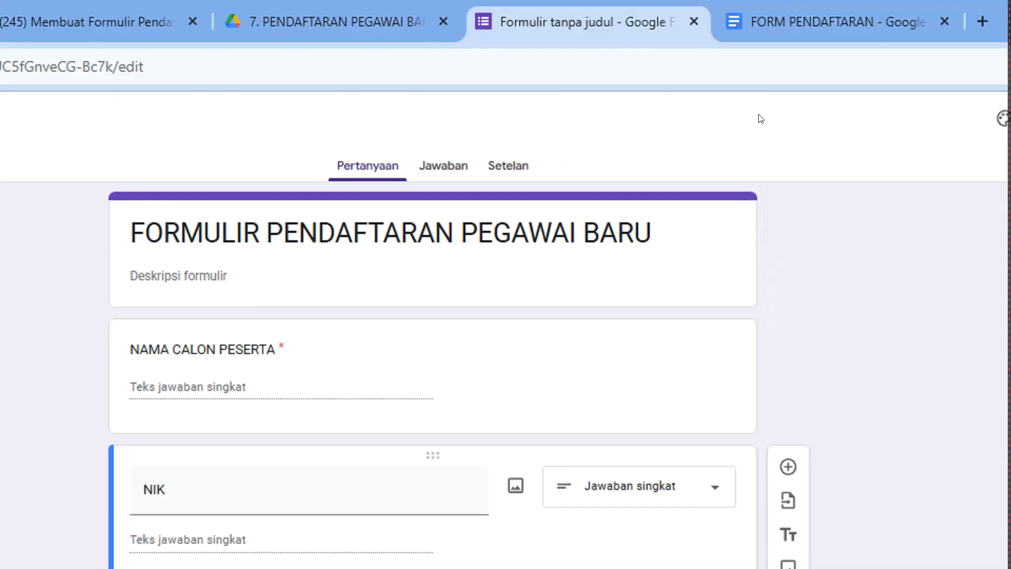
click(760, 20)
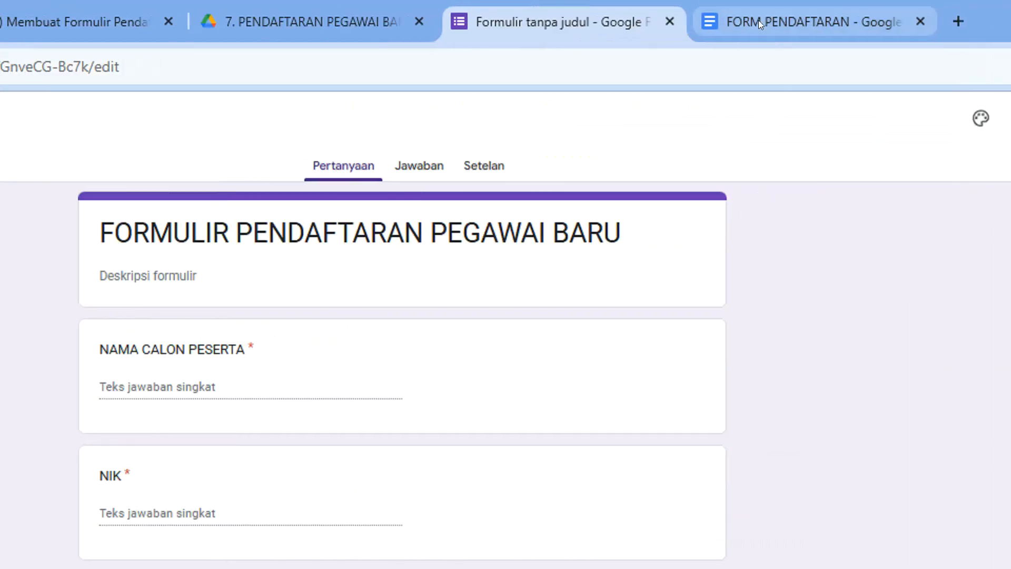
click(758, 20)
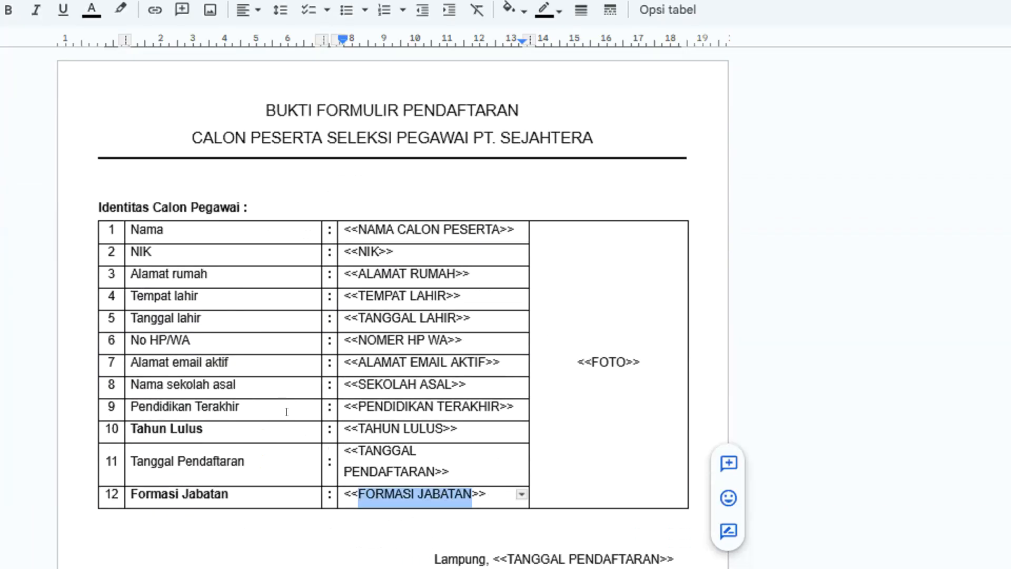
click(372, 311)
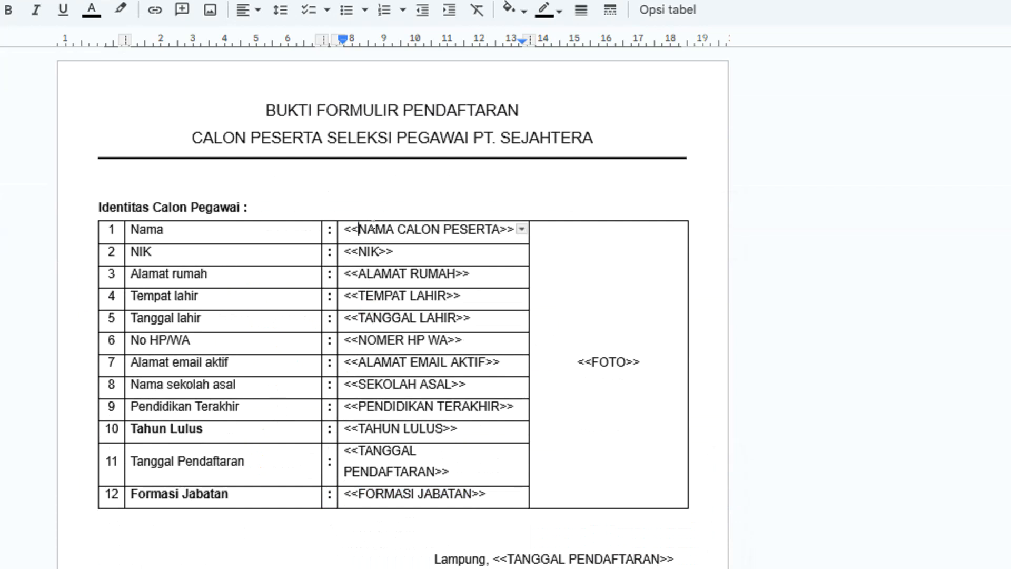
drag(358, 229, 431, 232)
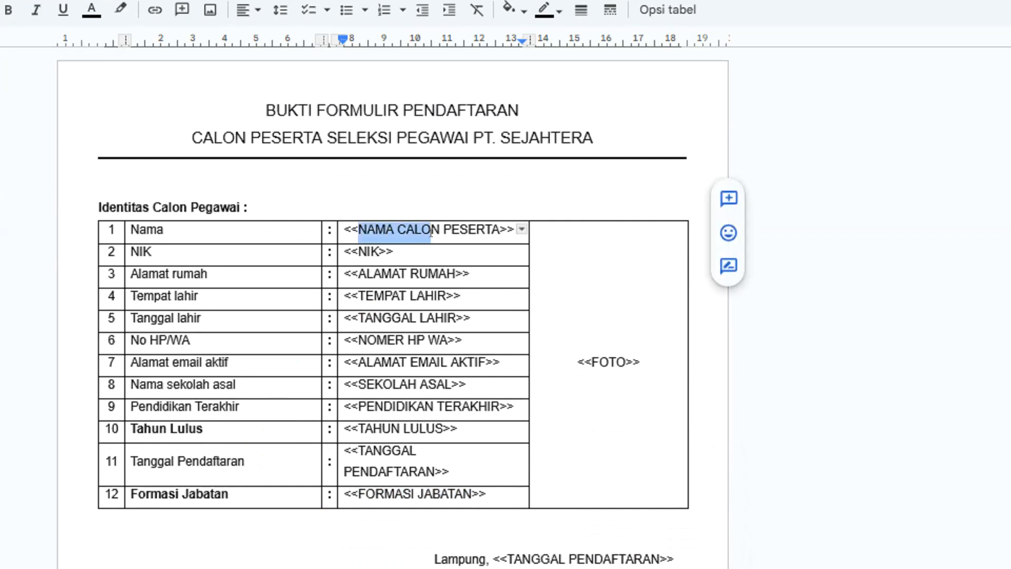
click(416, 279)
drag(569, 359, 639, 361)
click(537, 21)
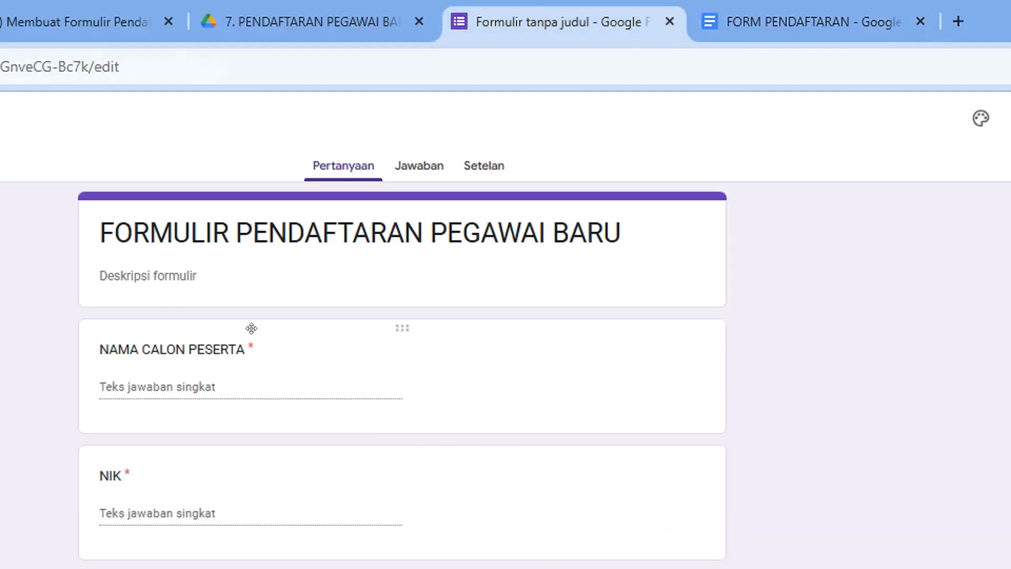
click(209, 345)
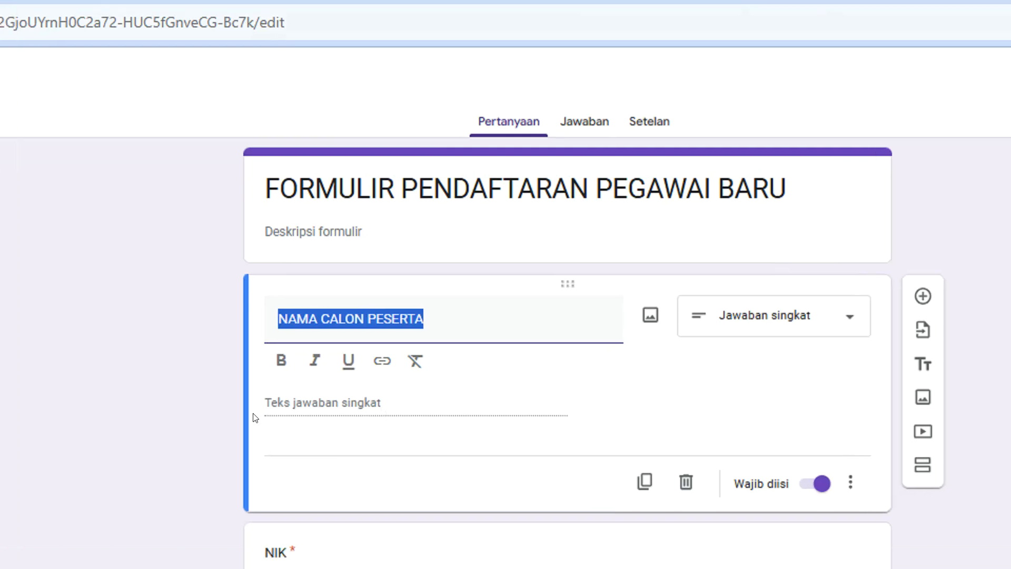
click(179, 472)
scroll(375, 478, down, 1)
scroll(450, 420, down, 3)
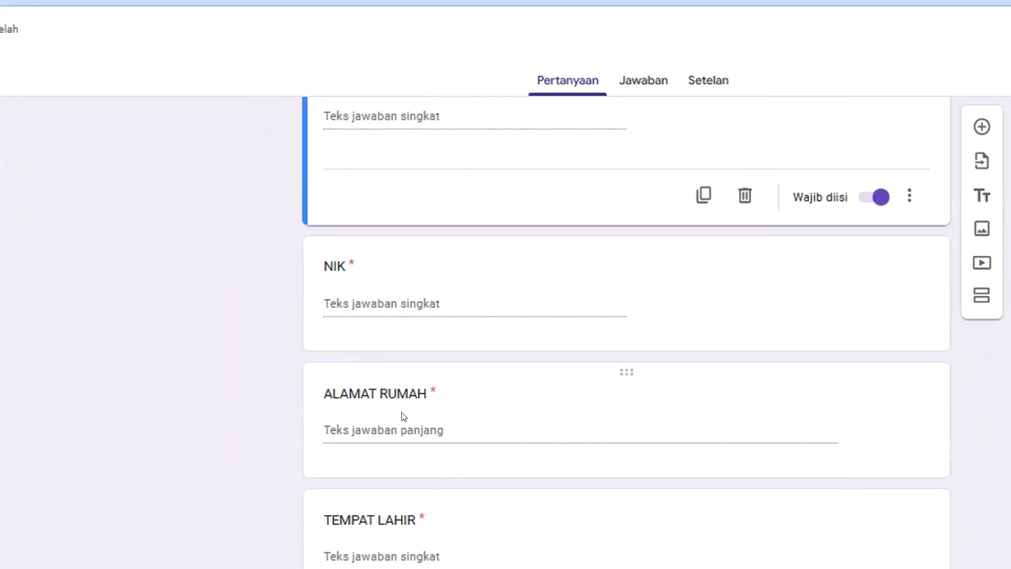
scroll(402, 415, down, 4)
scroll(367, 415, down, 4)
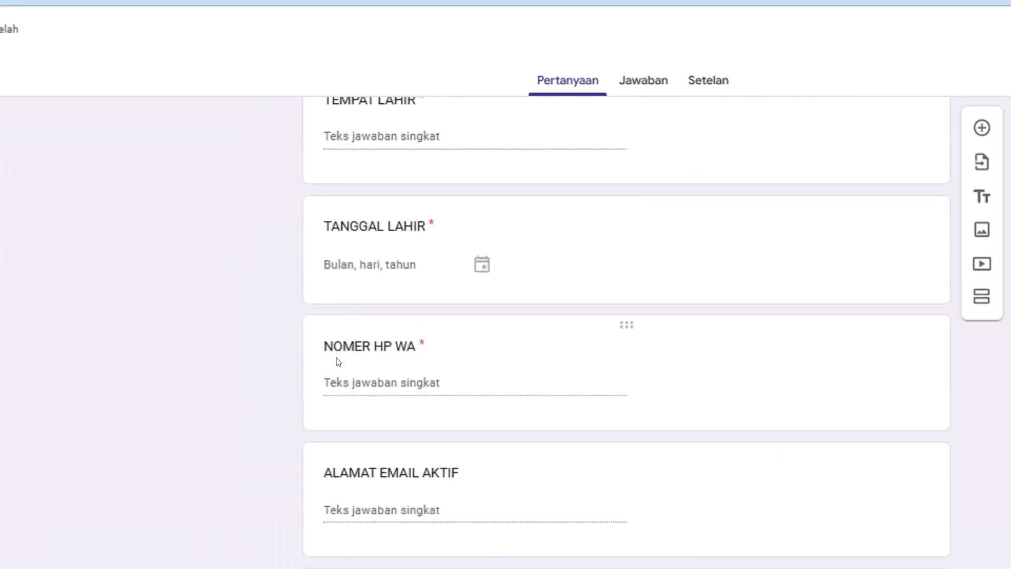
scroll(401, 371, down, 4)
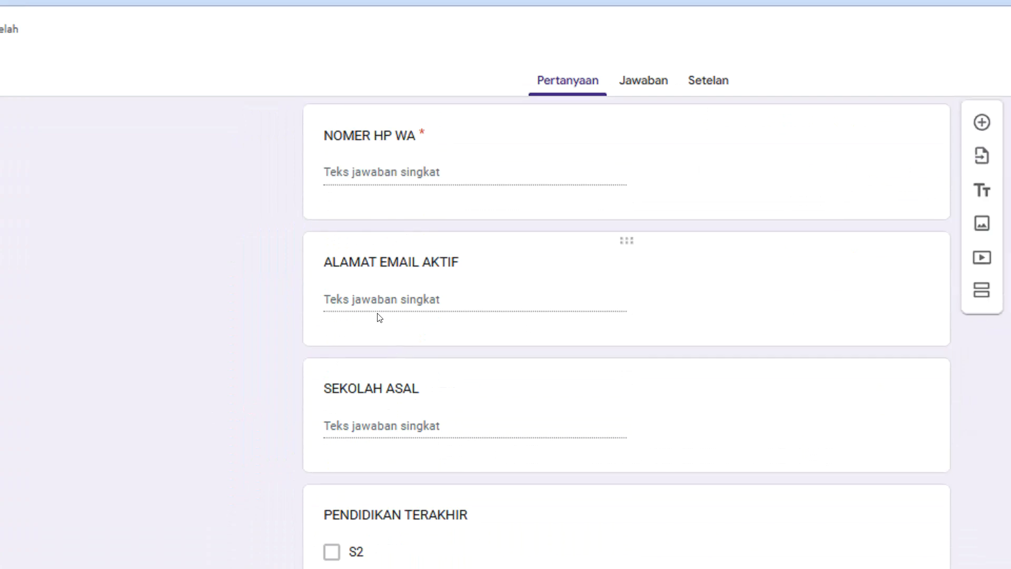
click(421, 286)
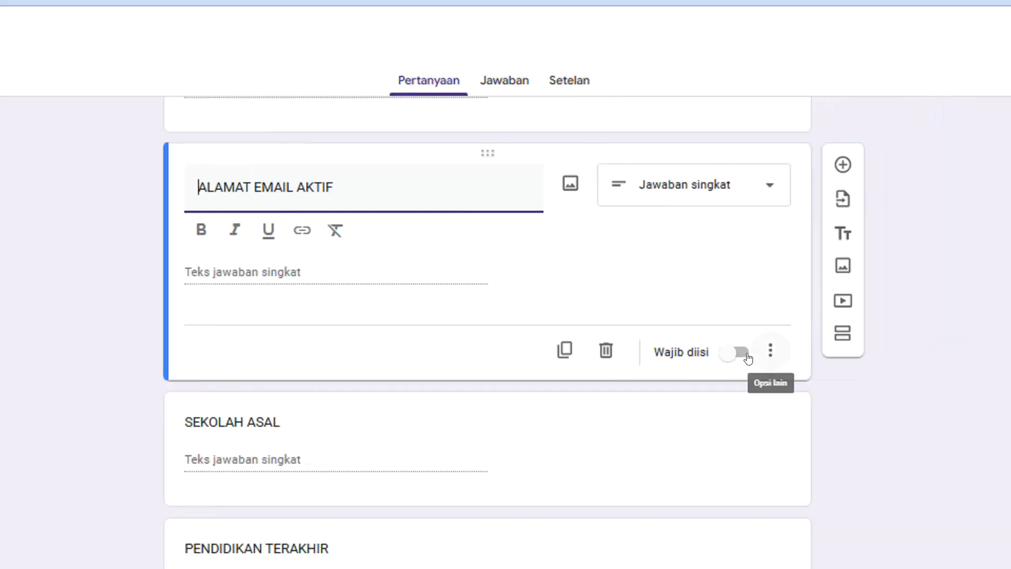
click(909, 323)
click(739, 320)
click(738, 319)
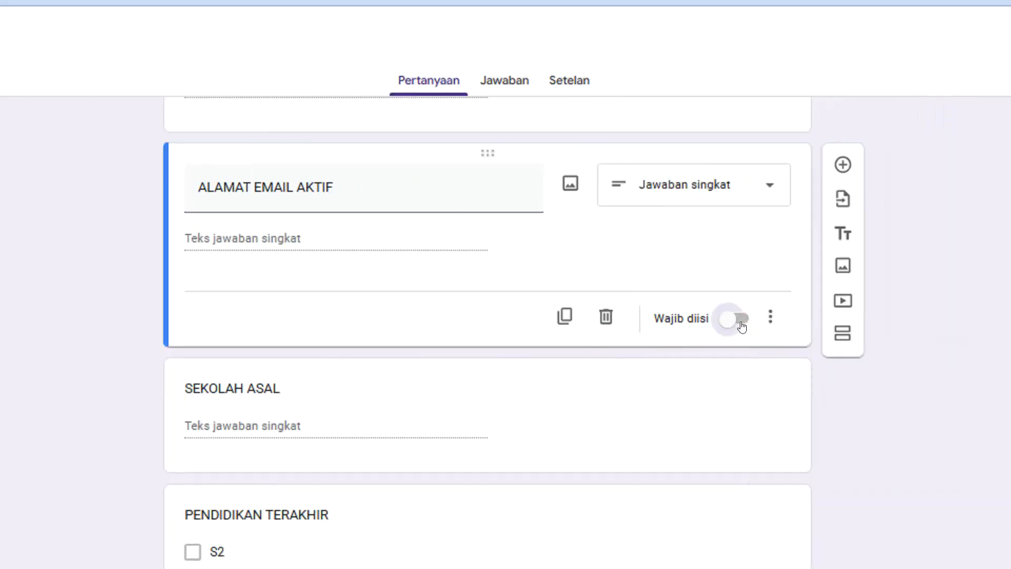
scroll(288, 280, up, 4)
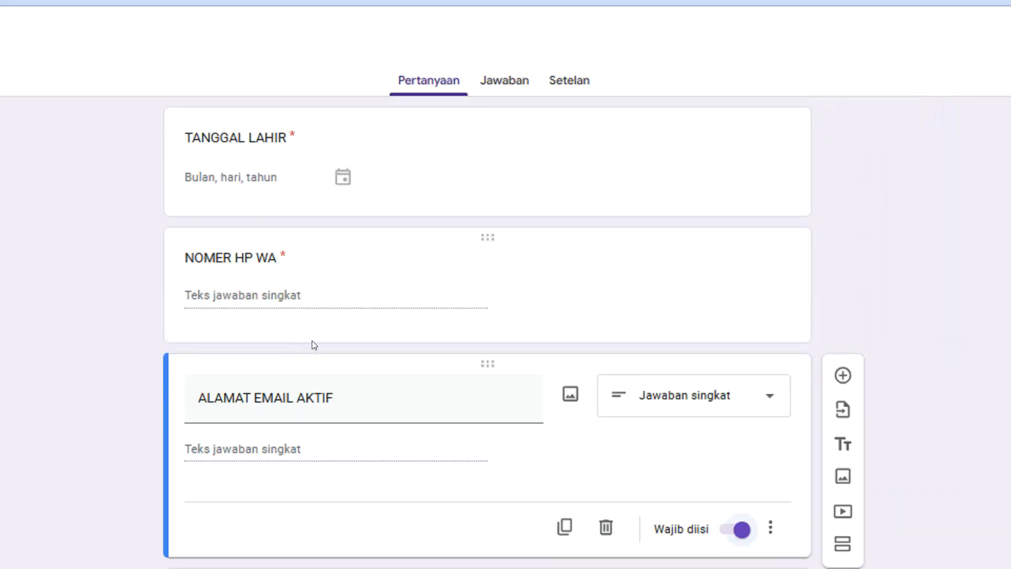
click(312, 339)
scroll(341, 429, down, 4)
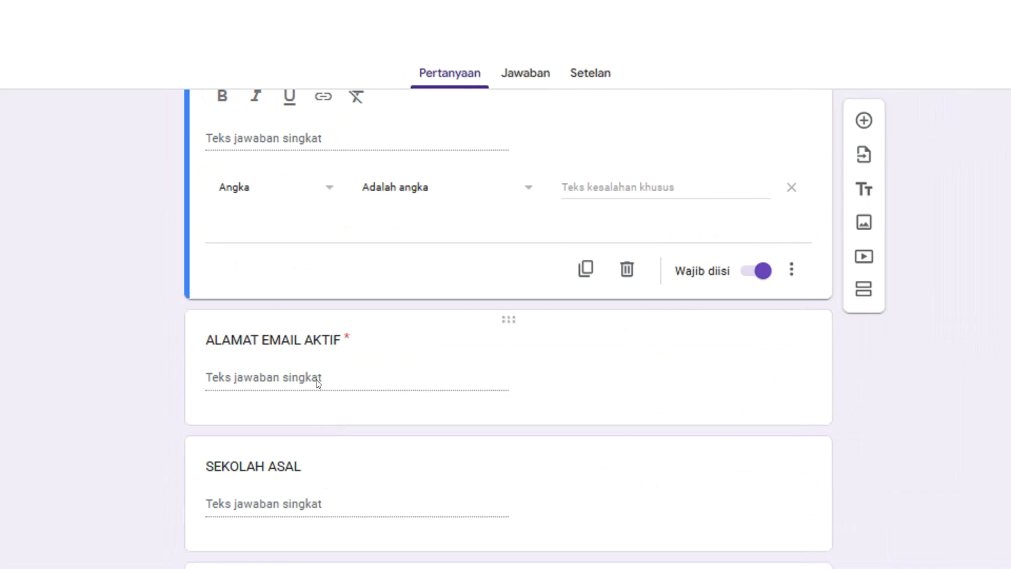
scroll(316, 382, down, 2)
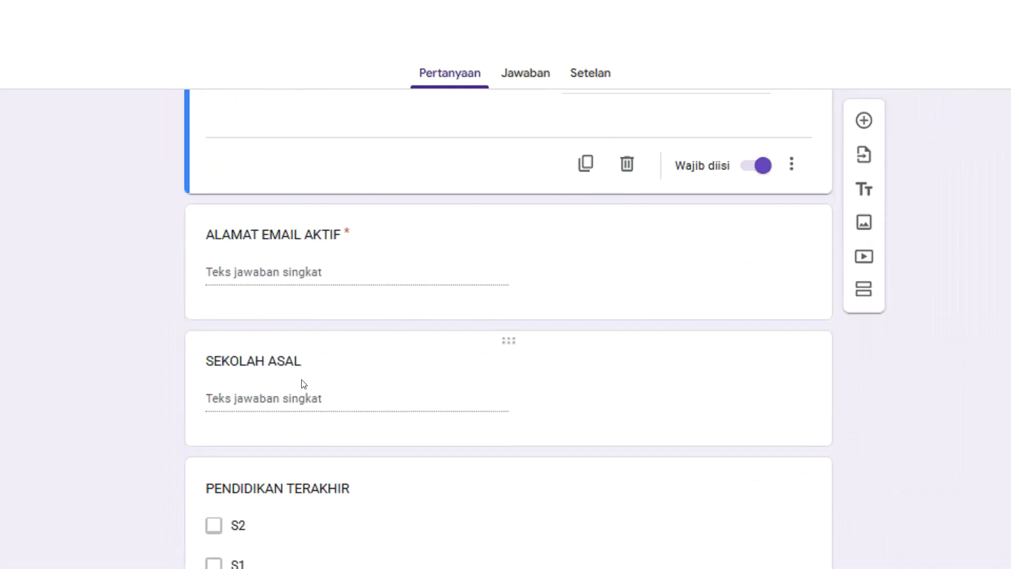
scroll(304, 384, down, 4)
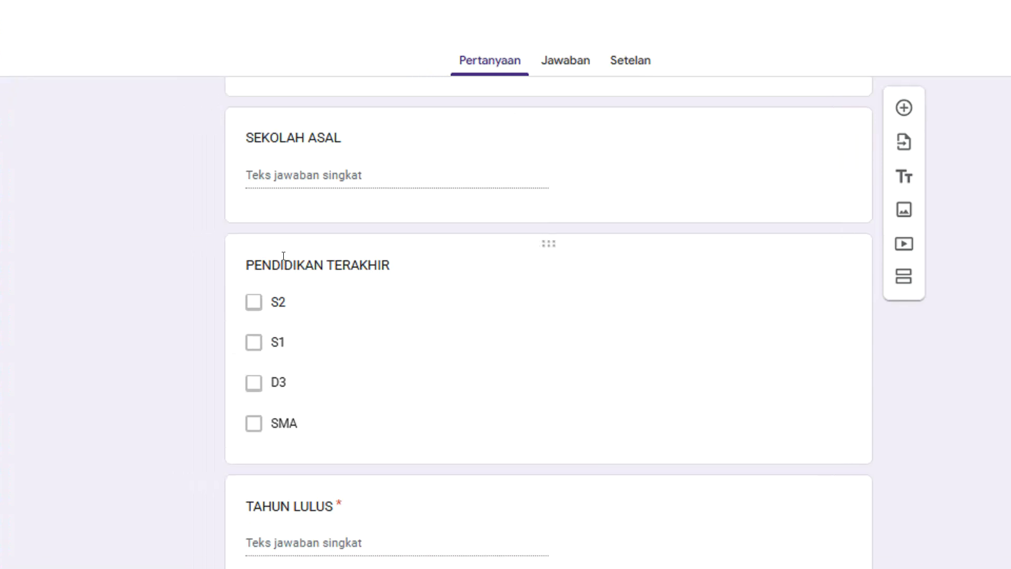
scroll(369, 306, down, 2)
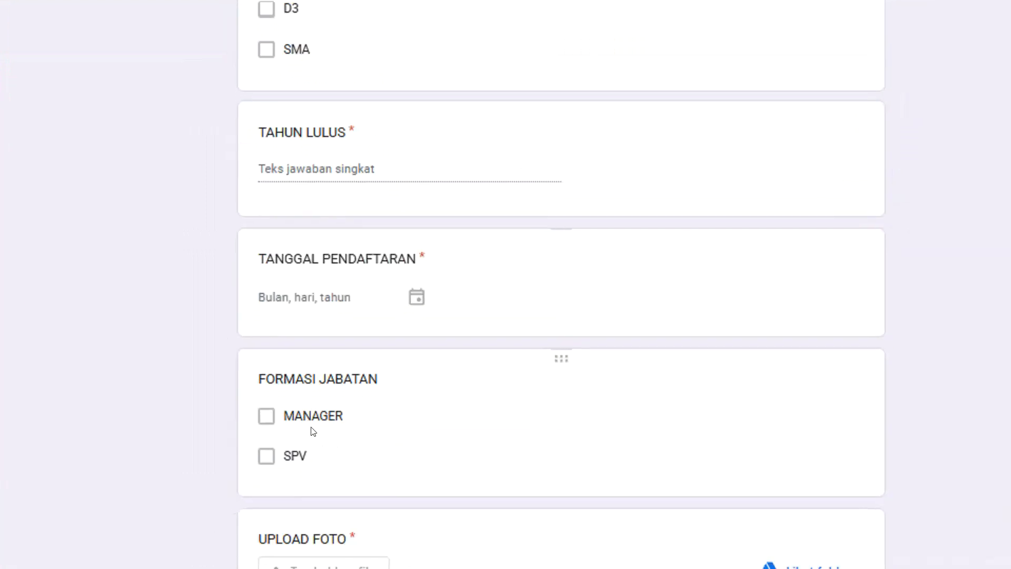
scroll(314, 432, down, 1)
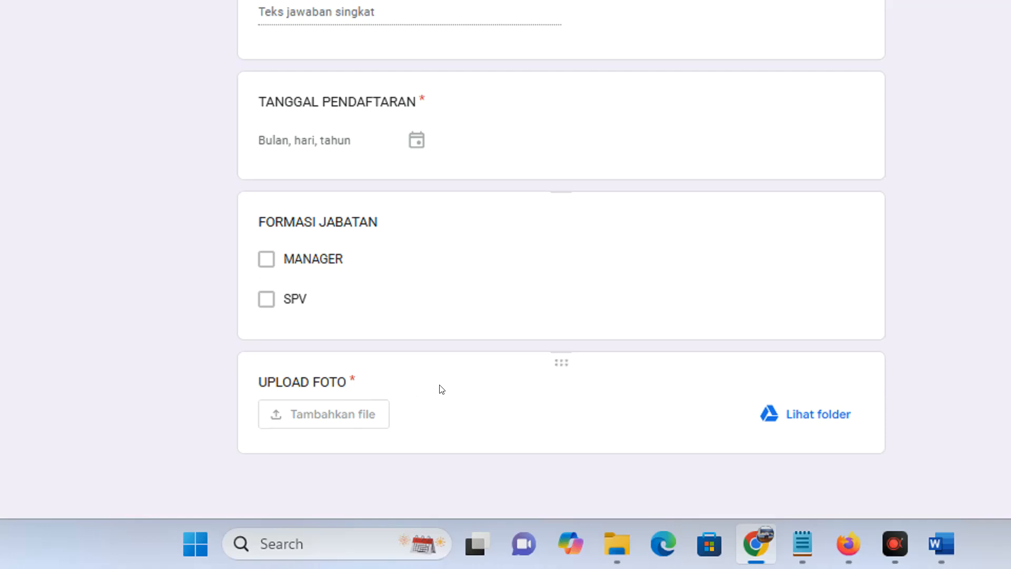
click(442, 389)
scroll(493, 235, down, 4)
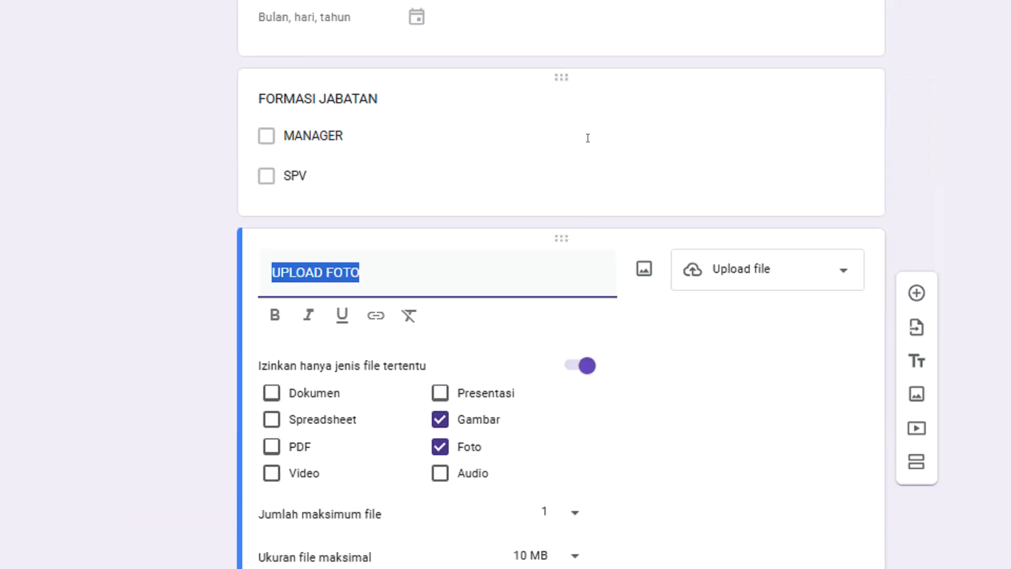
scroll(560, 430, down, 2)
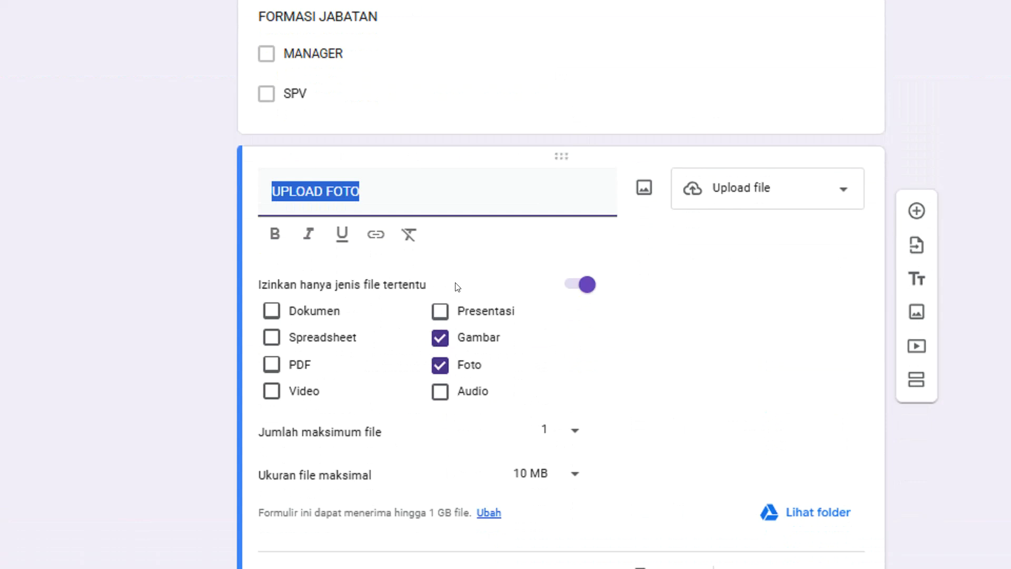
scroll(500, 336, down, 1)
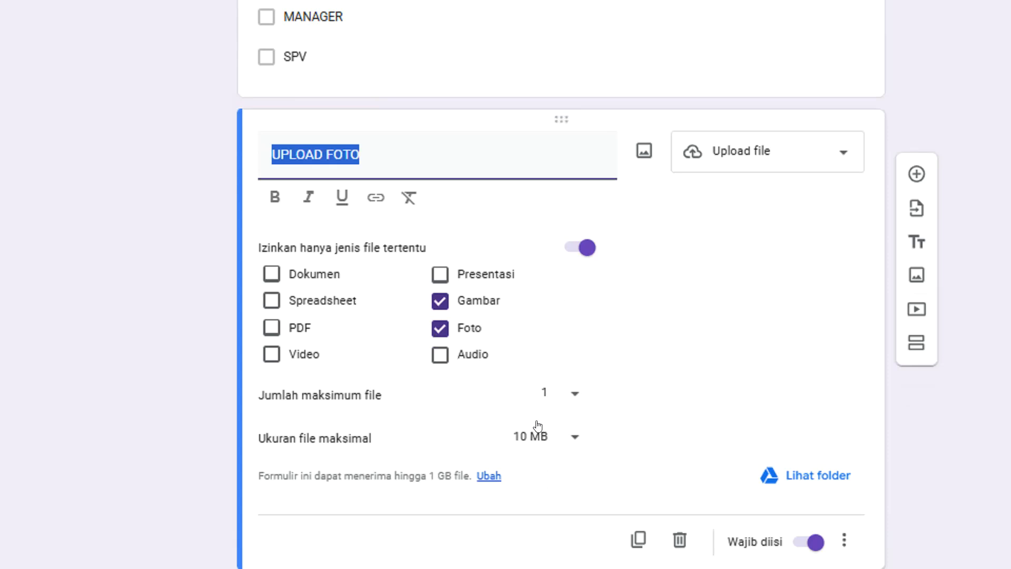
scroll(464, 429, down, 1)
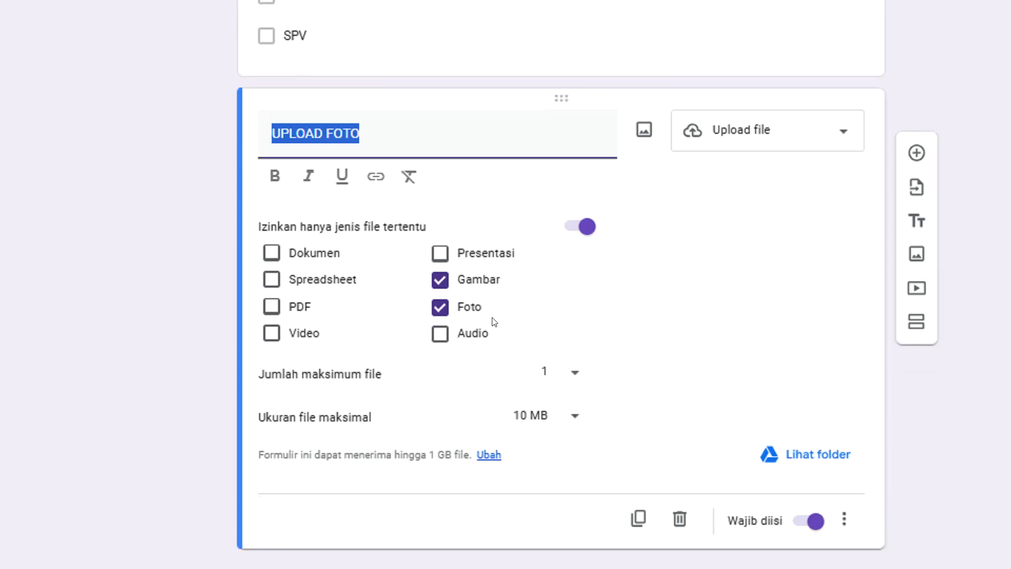
scroll(580, 152, up, 1)
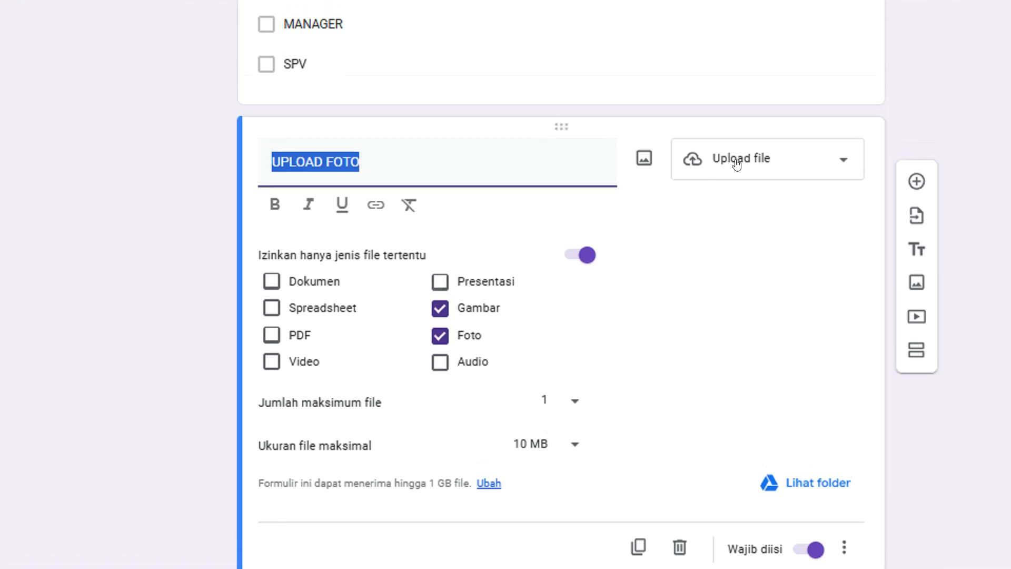
click(831, 161)
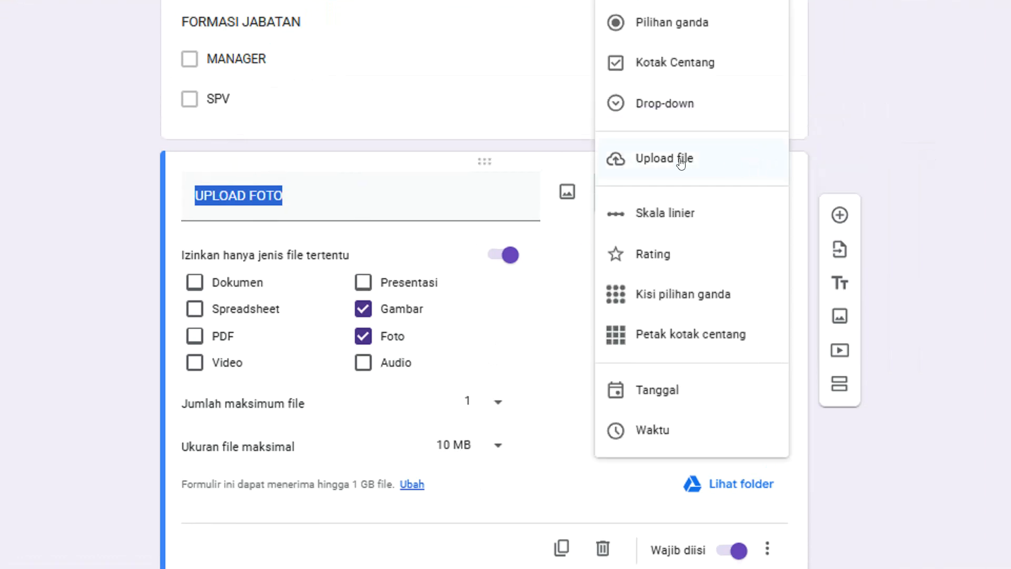
click(629, 157)
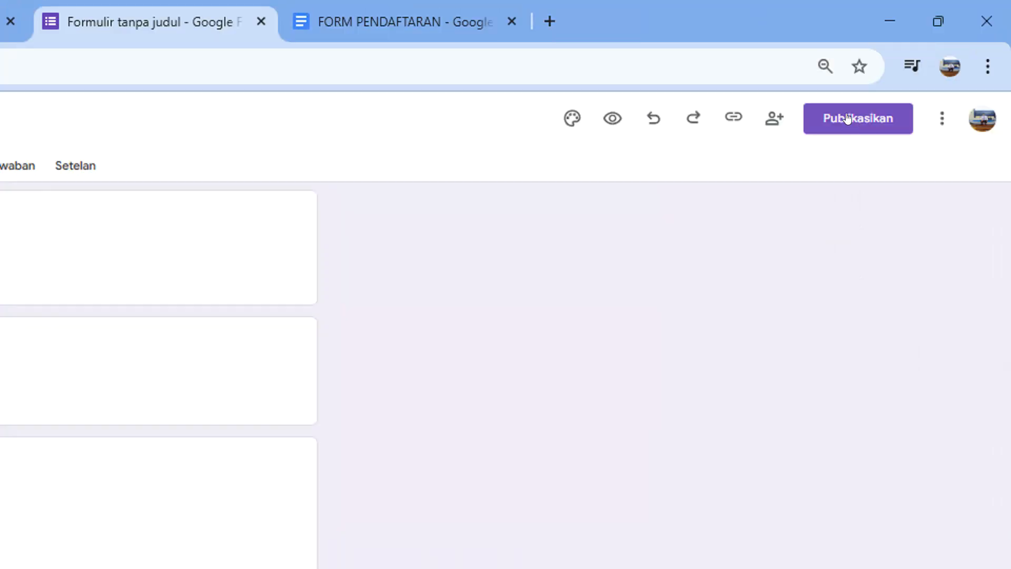
Publish the registration form and view its Jawaban page, which shows 0 responses
click(840, 120)
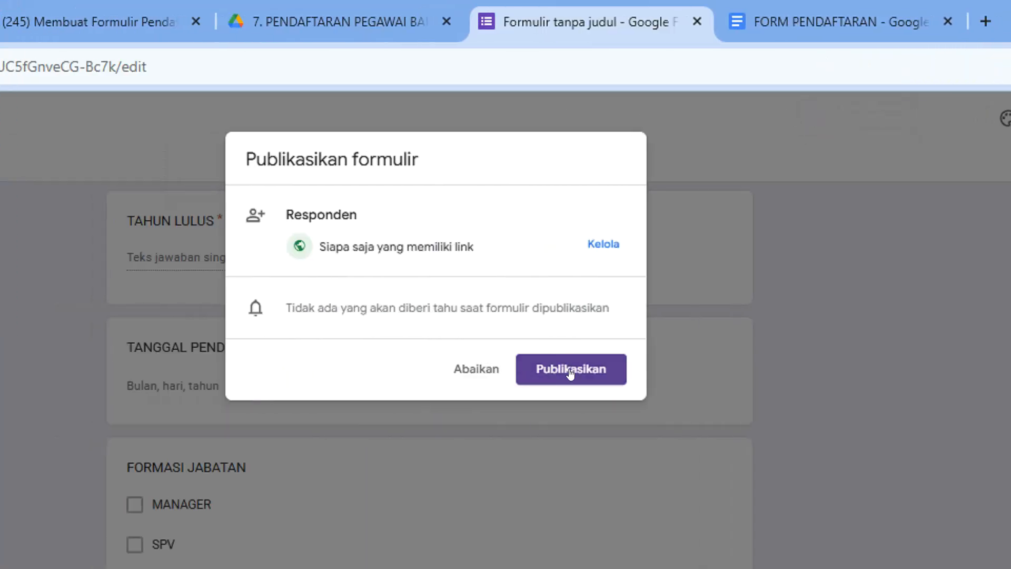
click(570, 371)
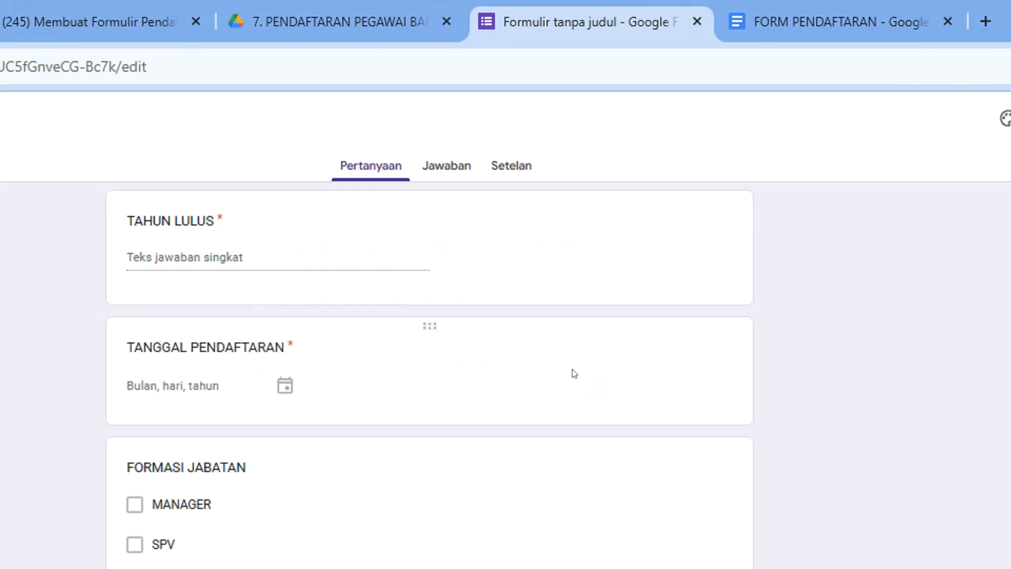
click(447, 168)
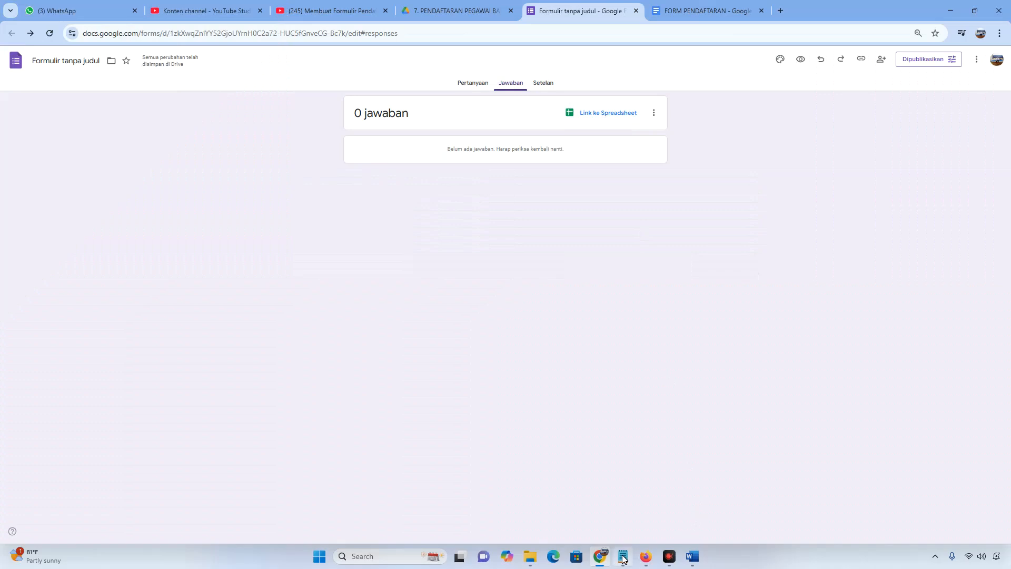
Review step 5 in the LATIHAN SOAL notes about the response spreadsheet
click(623, 557)
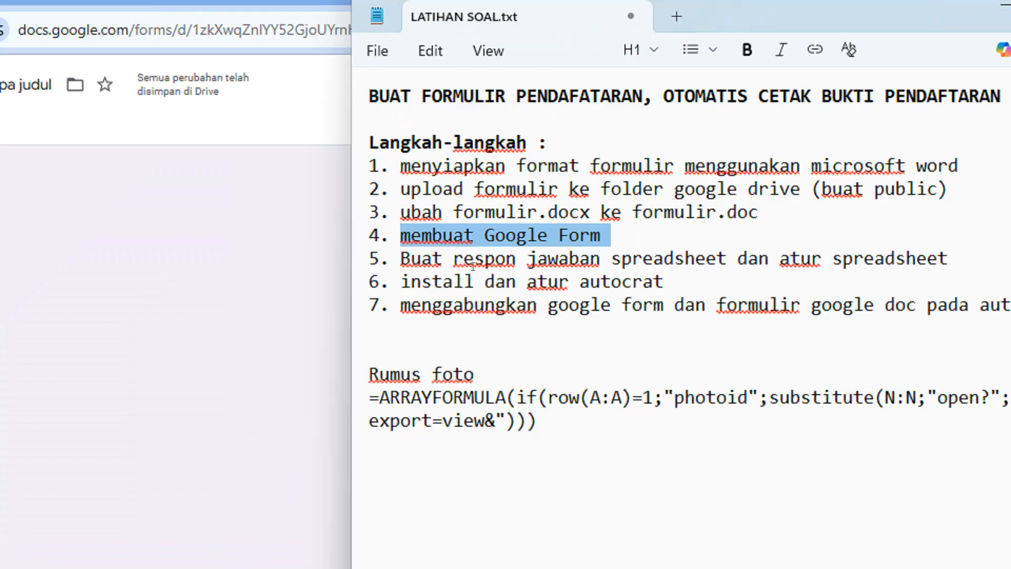
drag(403, 259, 951, 259)
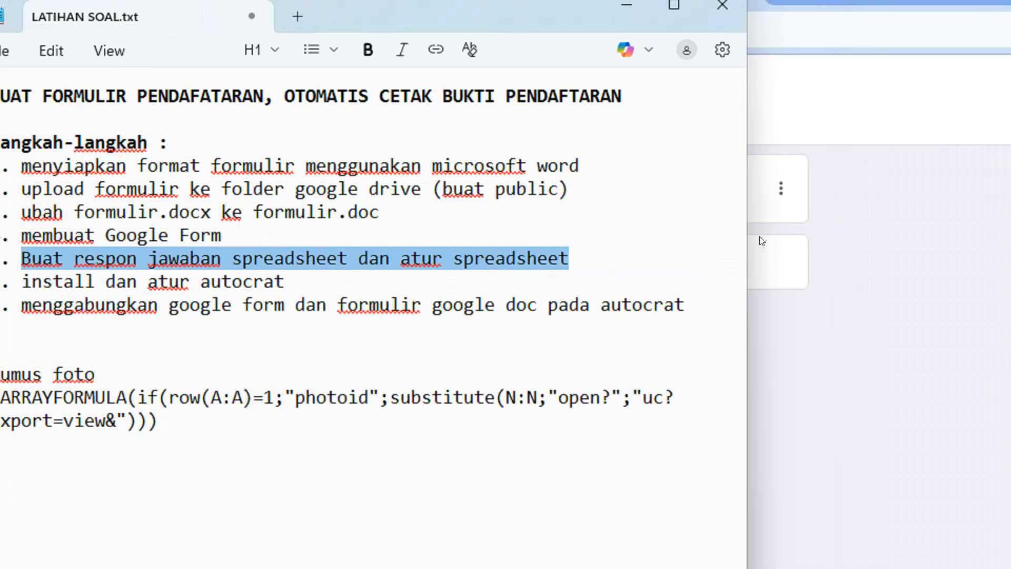
click(945, 238)
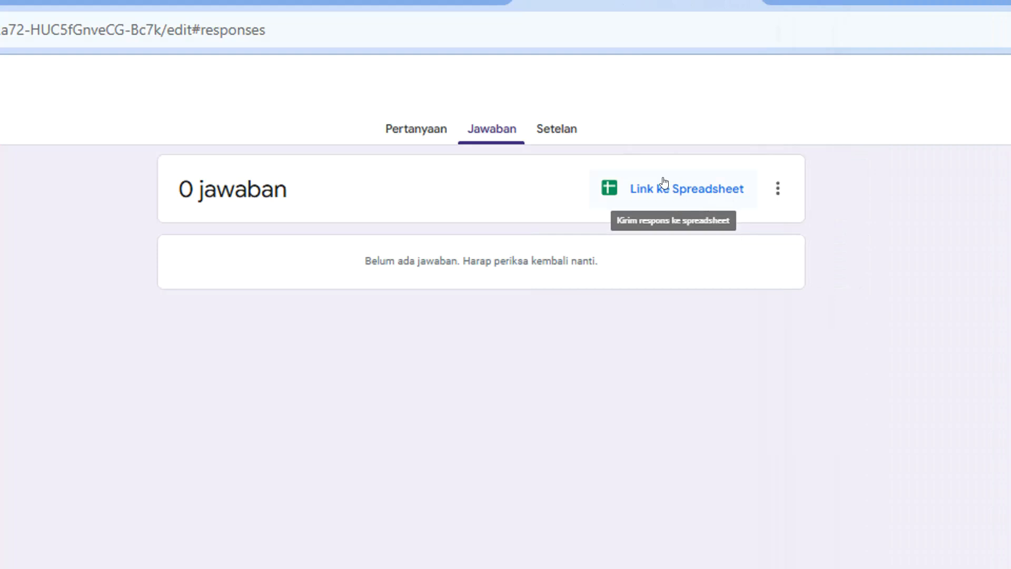
Link the form responses to a new spreadsheet named REKAP PENDAFTAR
click(692, 195)
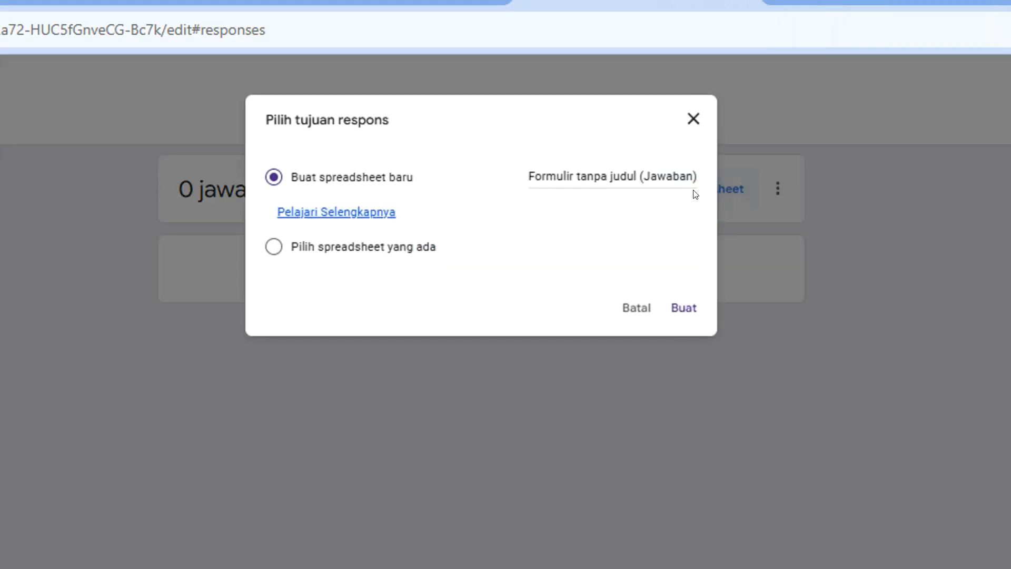
click(569, 174)
click(685, 174)
click(701, 176)
click(629, 169)
key(Delete)
key(Delete)
key(Delete)
key(Delete)
key(Delete)
key(Delete)
key(Delete)
key(Delete)
key(Delete)
key(Delete)
key(Delete)
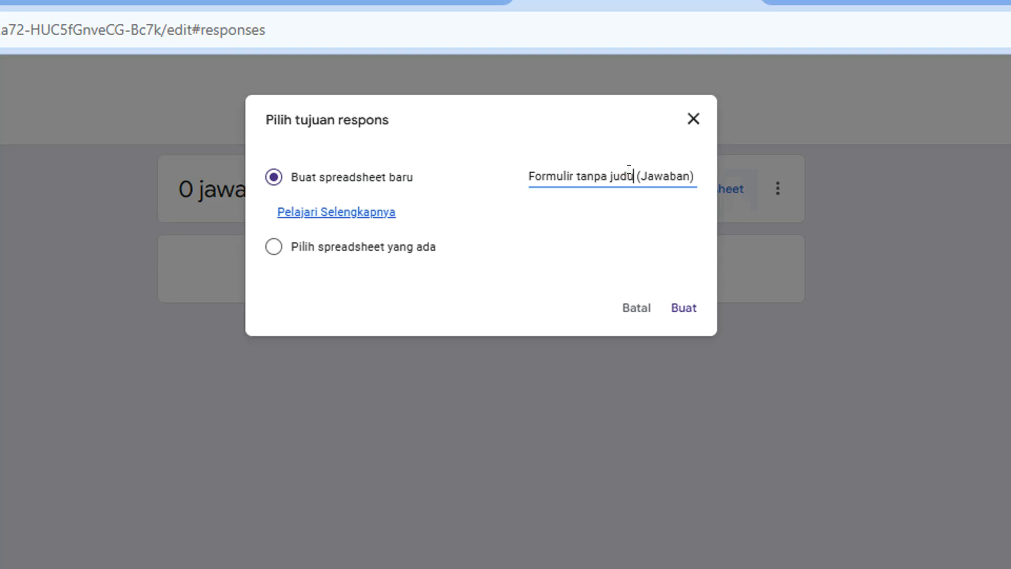
key(BackSpace)
key(BackSpace)
key(BackSpace)
key(BackSpace)
key(BackSpace)
key(BackSpace)
key(BackSpace)
key(BackSpace)
key(BackSpace)
key(BackSpace)
key(BackSpace)
key(BackSpace)
key(BackSpace)
key(BackSpace)
key(BackSpace)
key(BackSpace)
key(BackSpace)
key(BackSpace)
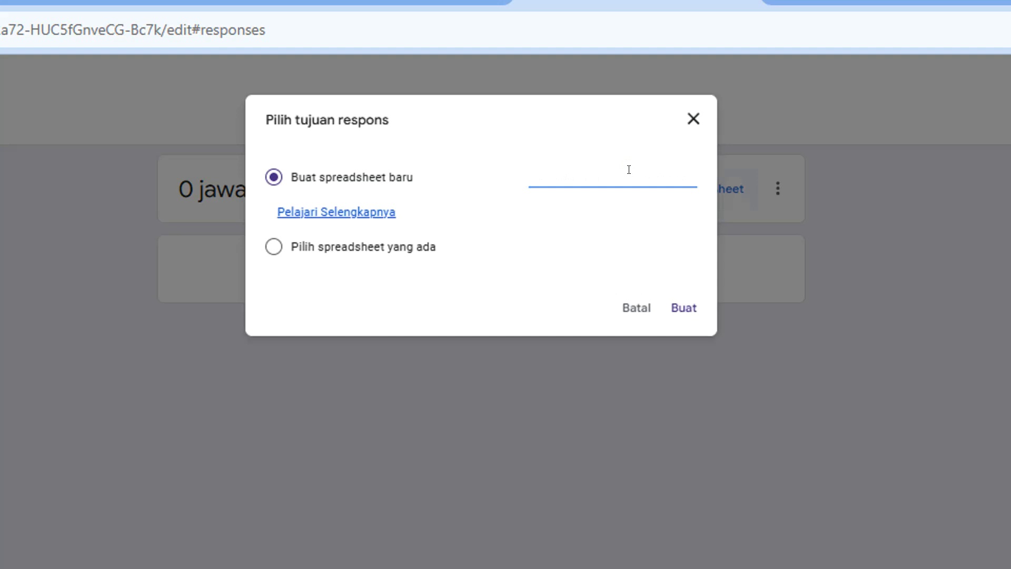
text(REKAP PENDAFTARE)
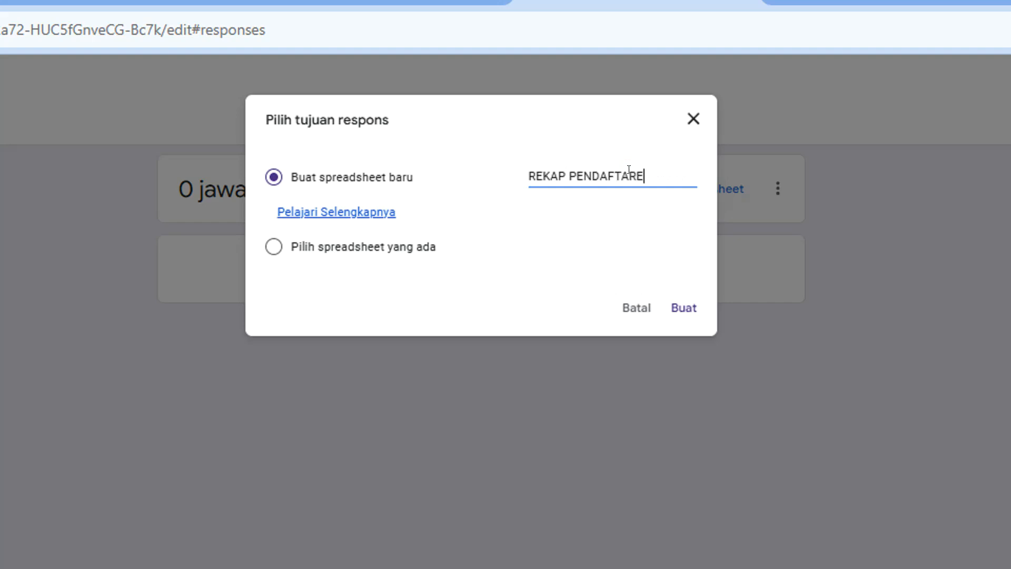
key(BackSpace)
drag(637, 174, 511, 182)
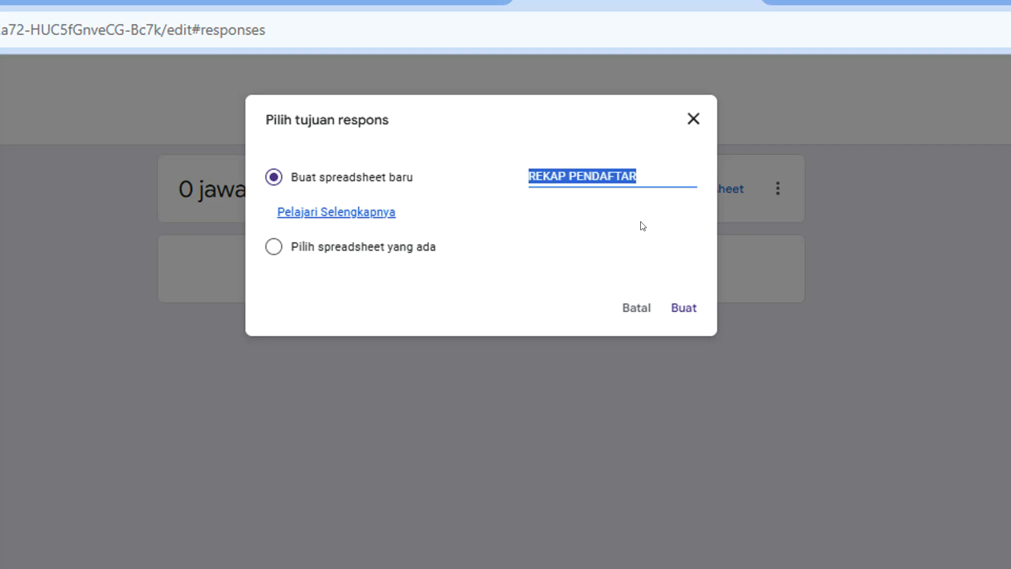
click(678, 310)
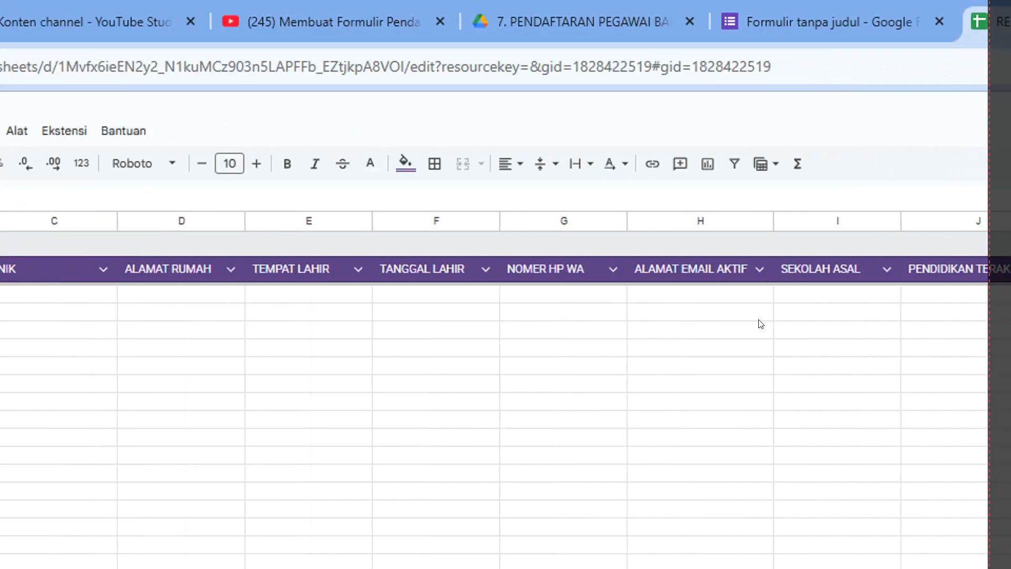
Check that the REKAP PENDAFTAR headers end at UPLOAD FOTO in column N, leaving O1 empty
click(1001, 314)
click(937, 270)
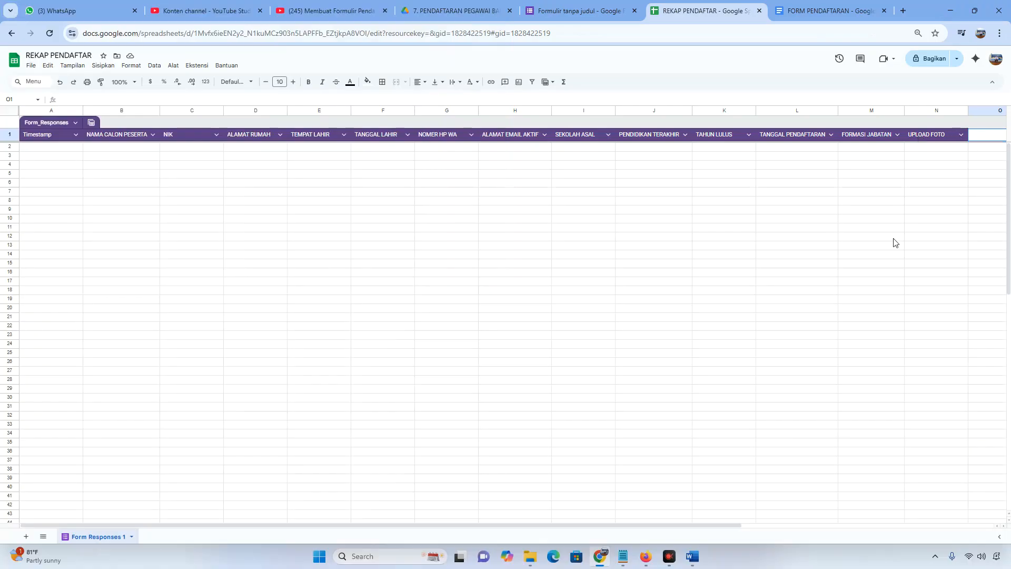
drag(709, 525, 832, 525)
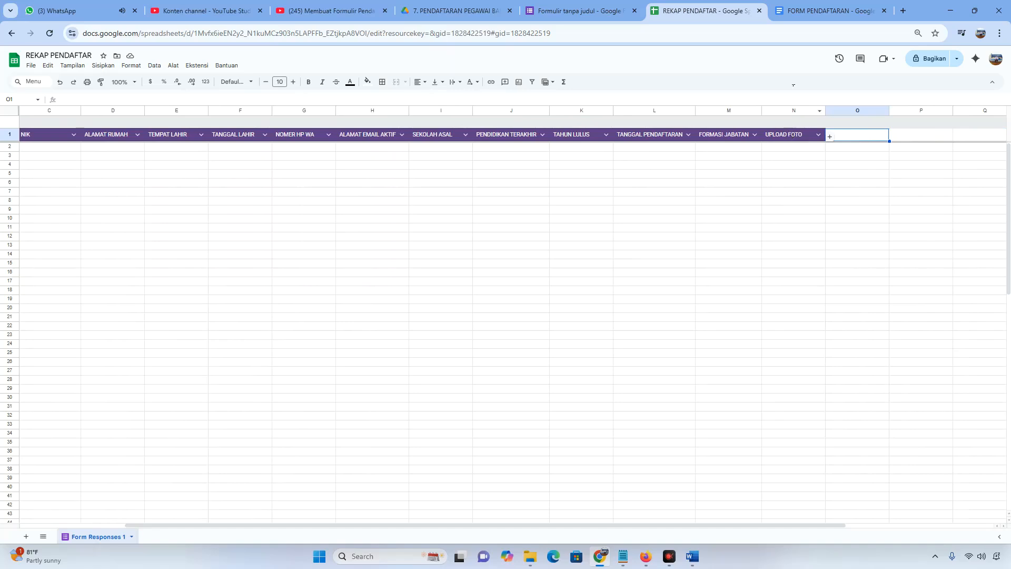
click(806, 11)
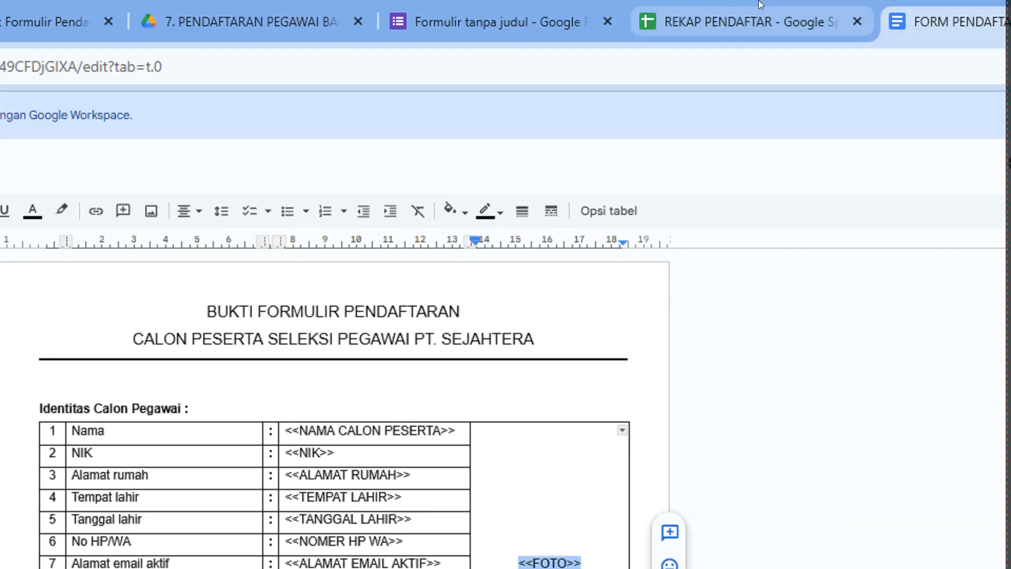
click(759, 16)
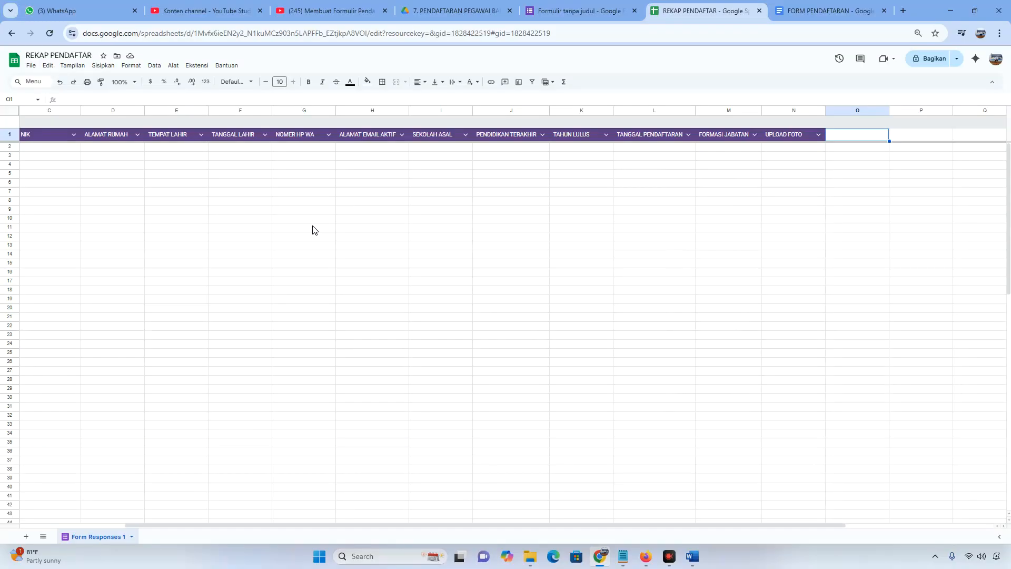
Revert the Form_Responses table to unformatted data and set browser zoom to 90%
drag(228, 528, 25, 499)
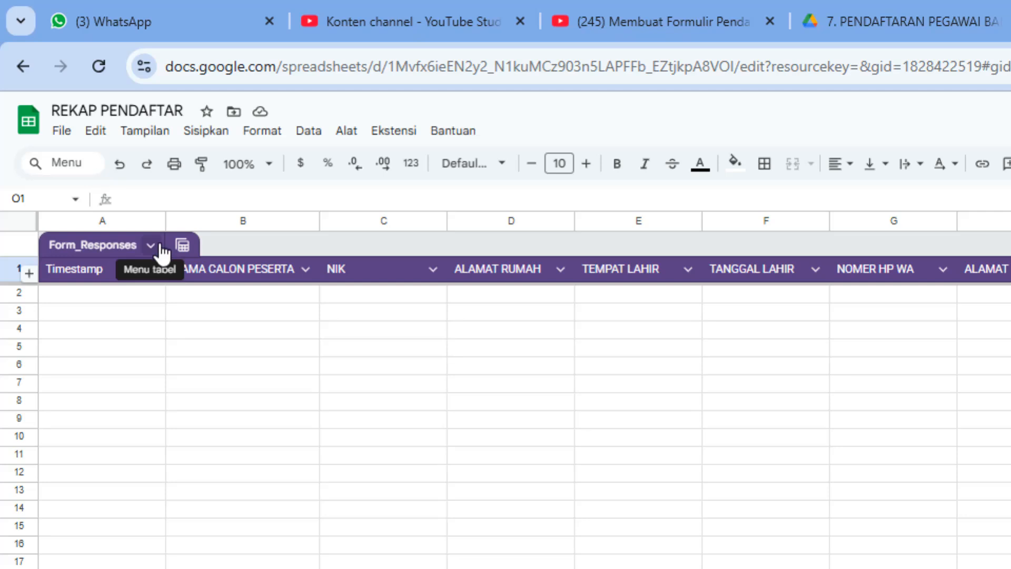
click(158, 246)
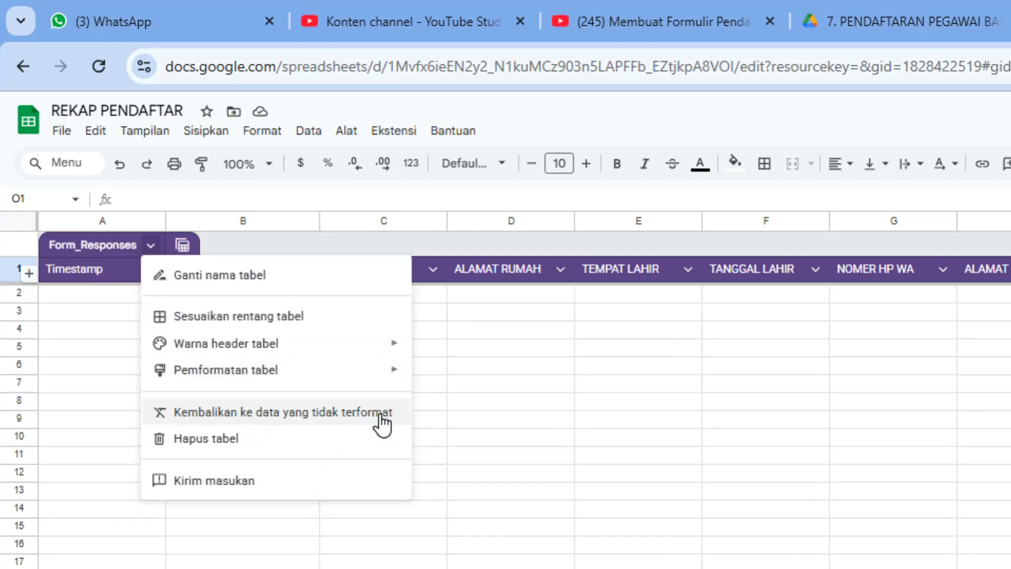
click(294, 412)
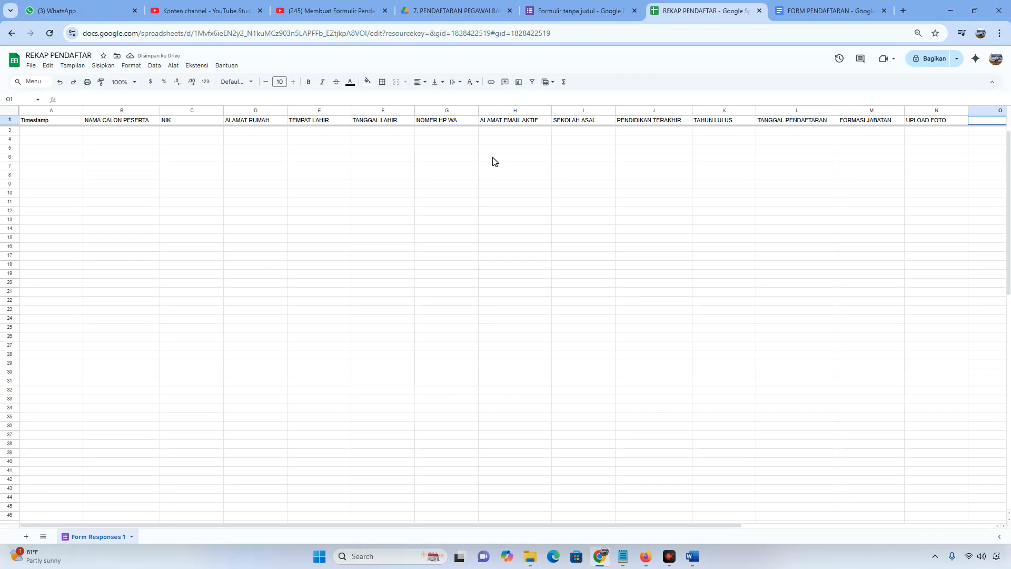
drag(623, 526, 854, 525)
key(ctrl+plus)
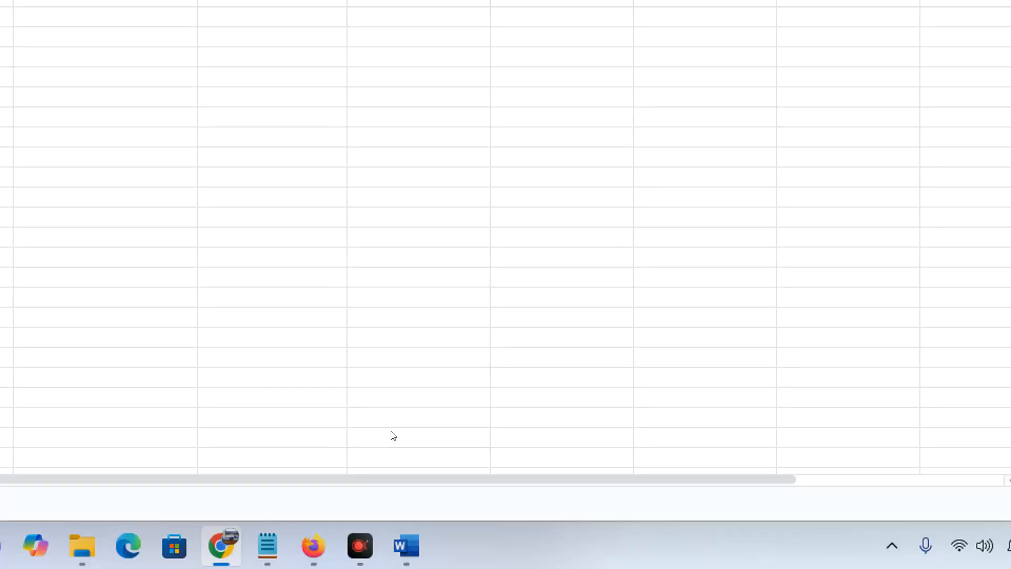
Copy the photo ARRAYFORMULA from the step notes
click(620, 559)
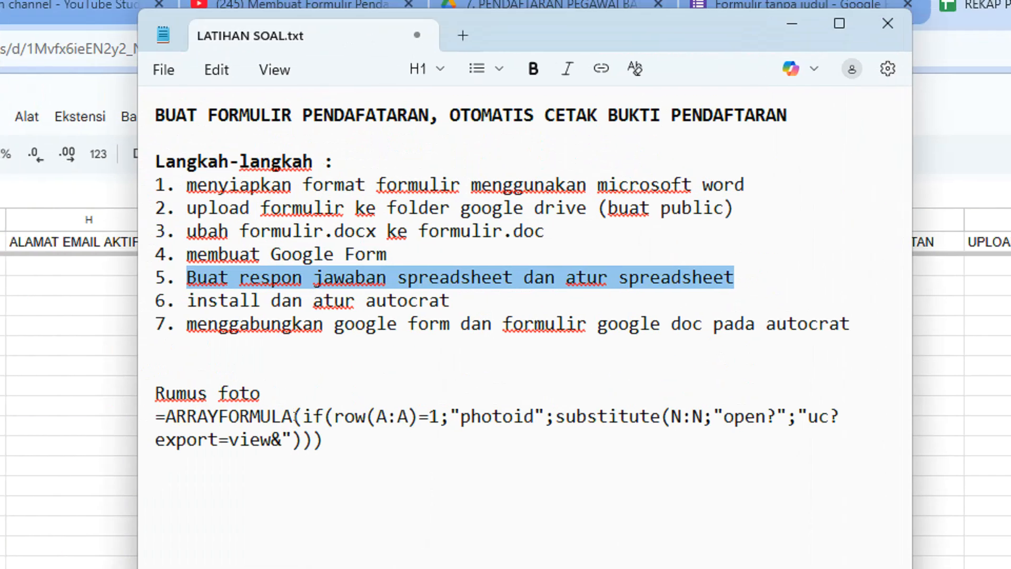
drag(328, 403, 146, 380)
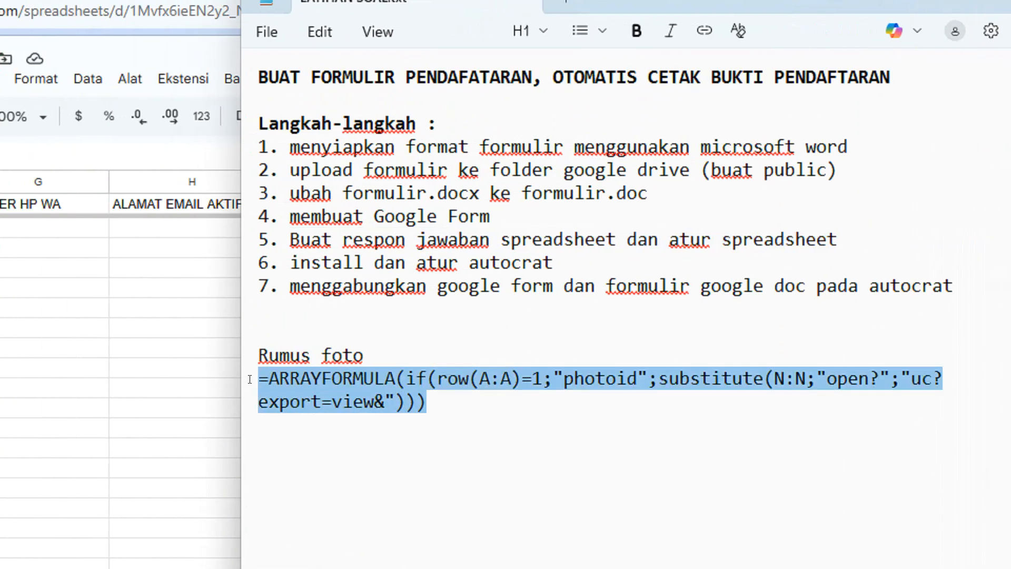
right_click(316, 379)
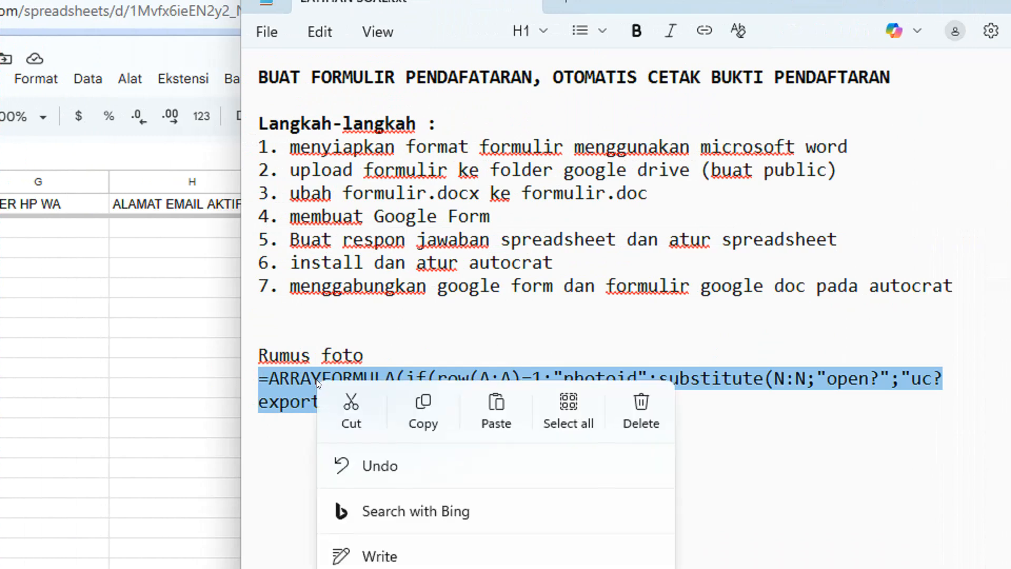
click(423, 408)
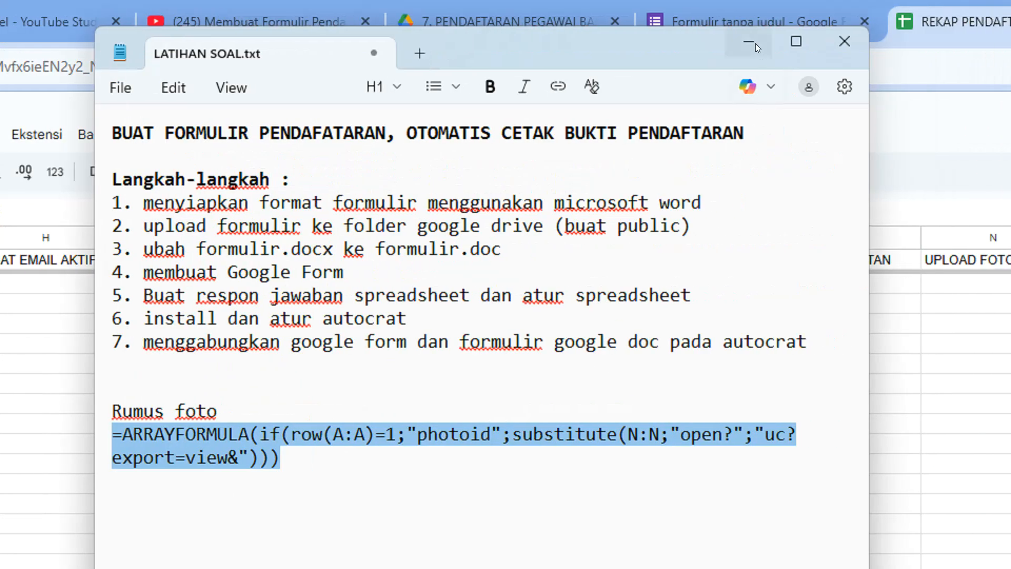
click(753, 44)
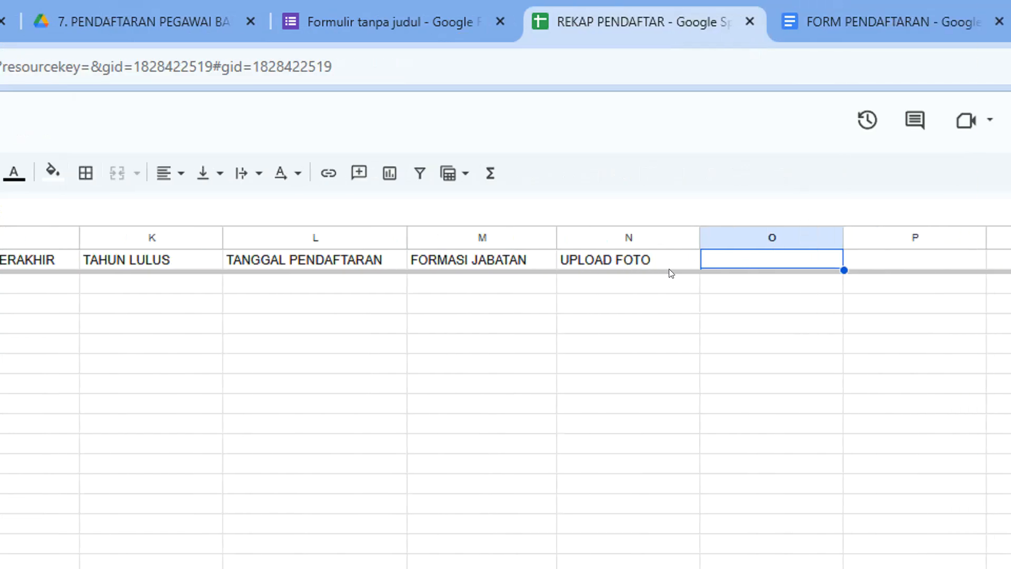
Paste the formula into cell O1, noting its photoid header and N:N reference, and confirm it
double_click(737, 261)
key(ctrl+v)
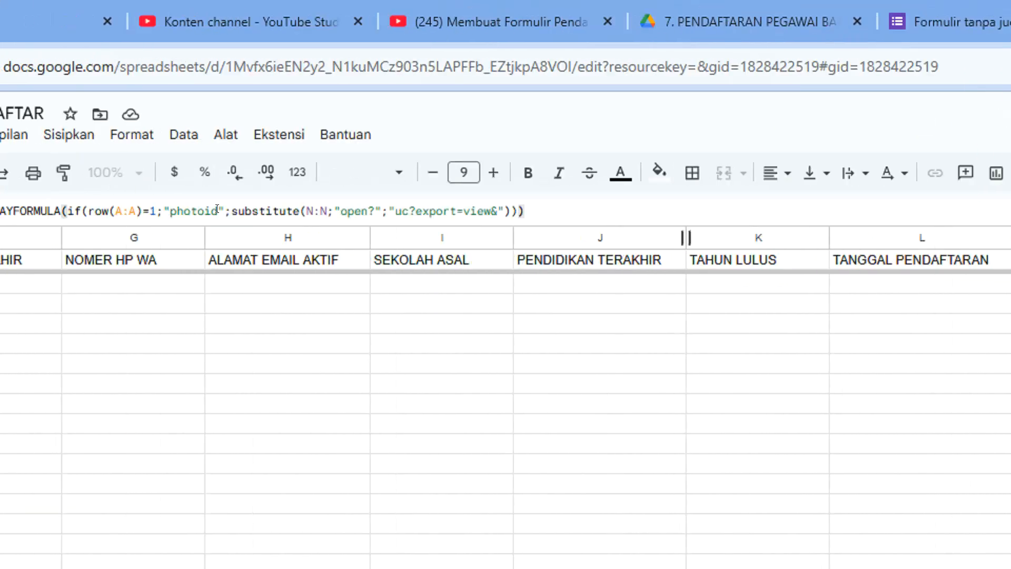
drag(139, 213, 305, 216)
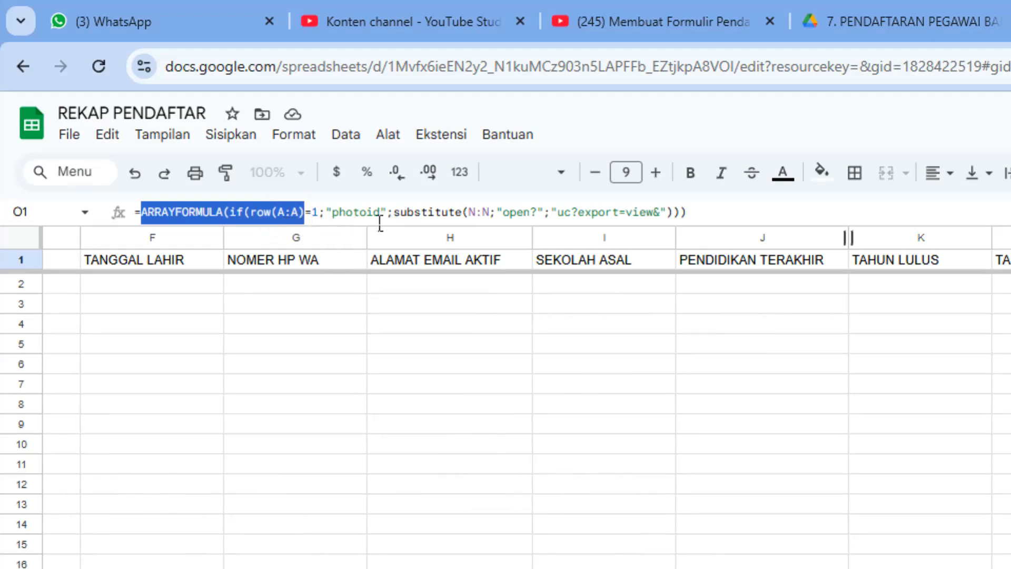
drag(332, 219, 389, 221)
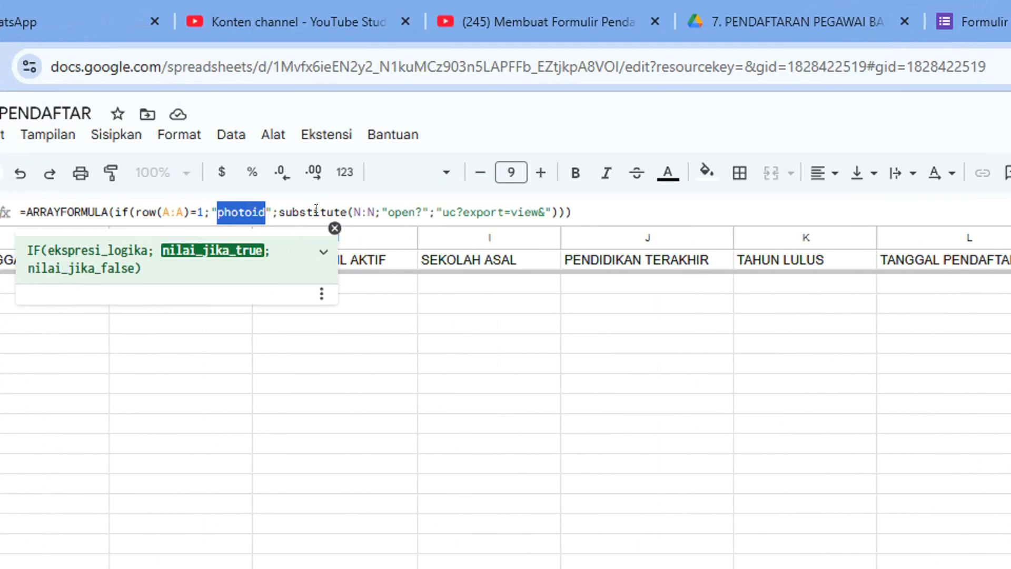
drag(353, 211, 372, 211)
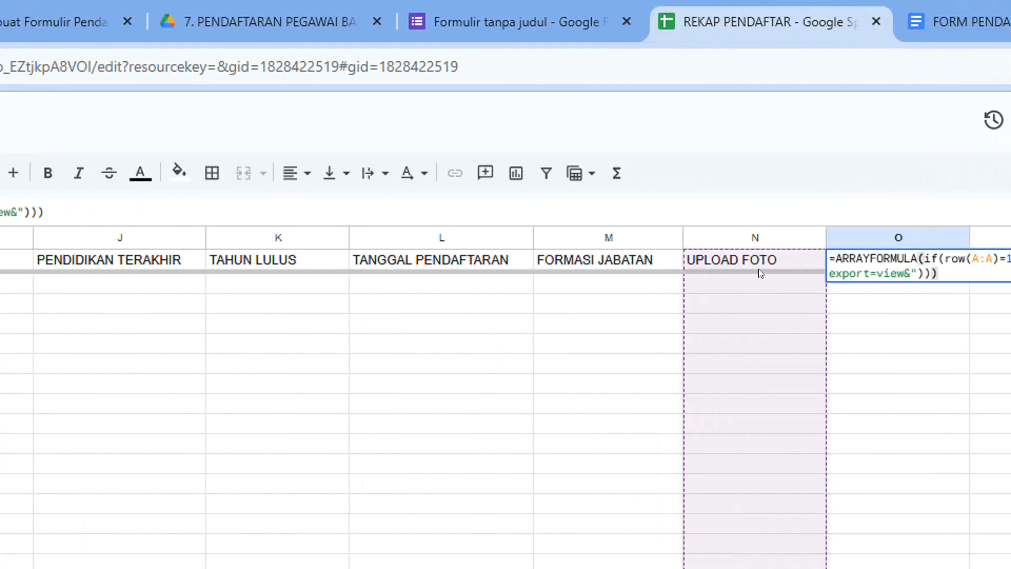
click(308, 211)
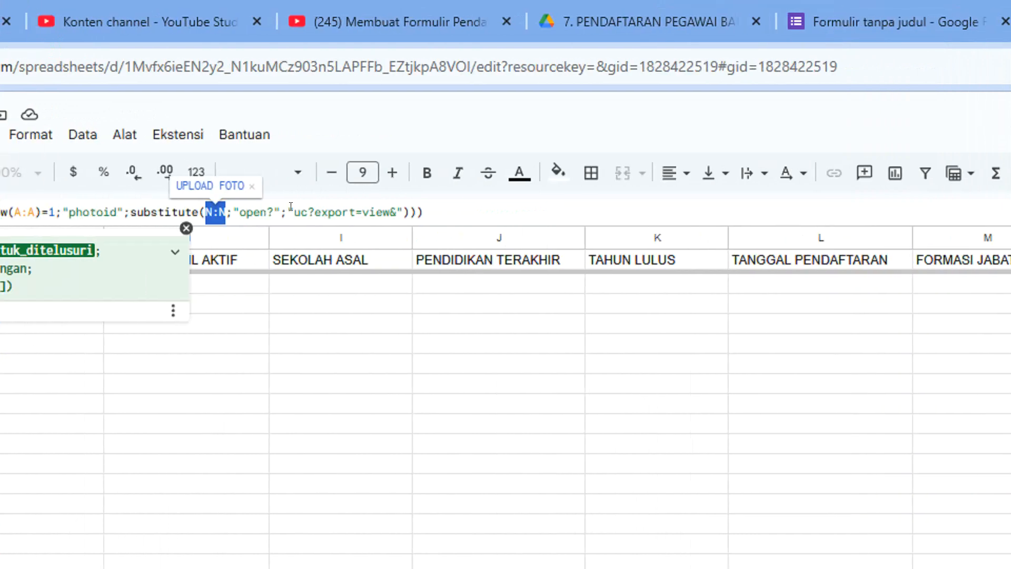
click(361, 206)
click(442, 211)
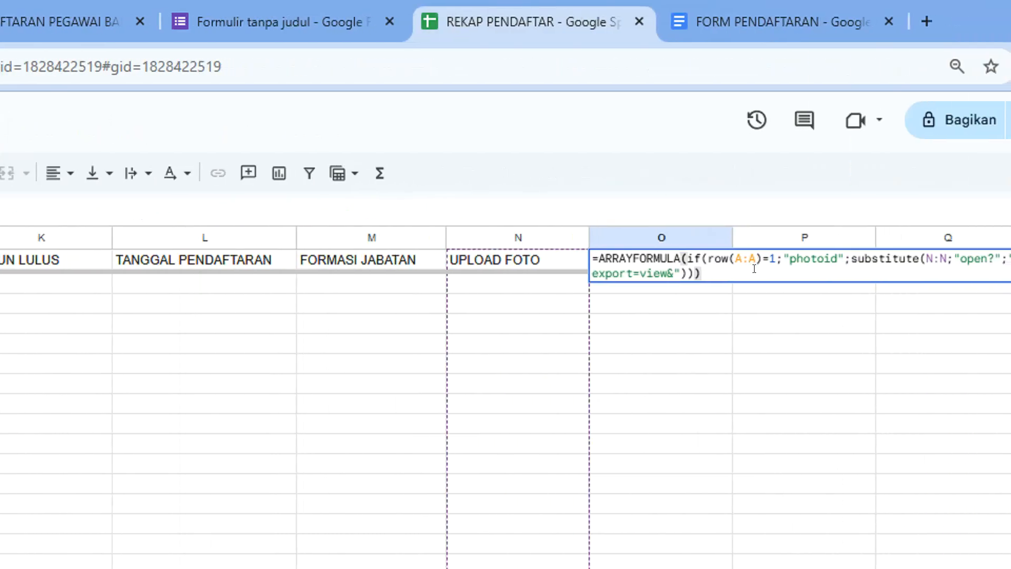
key(Return)
click(673, 260)
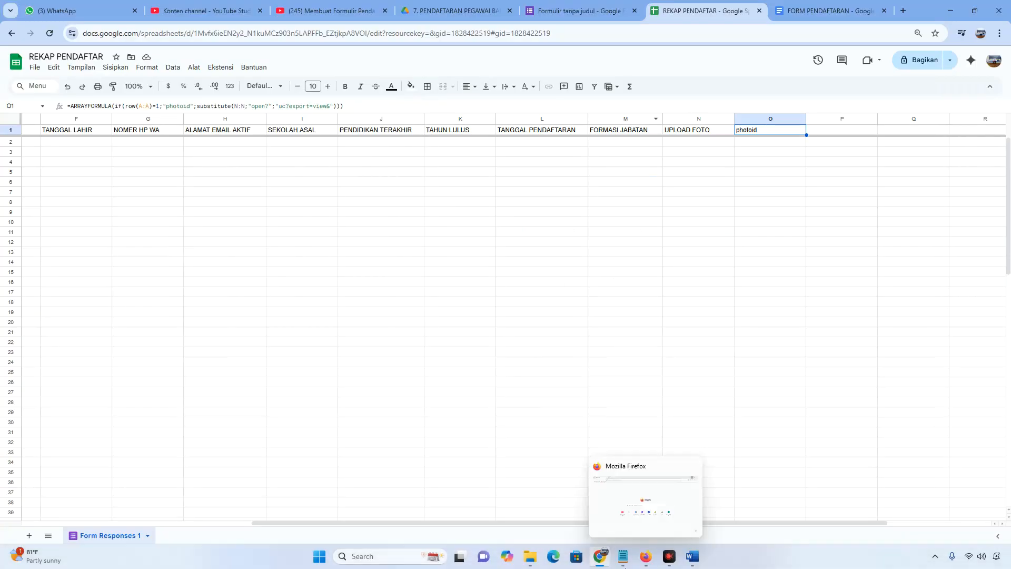
Review step 6 in the notes about installing Autocrat
click(623, 556)
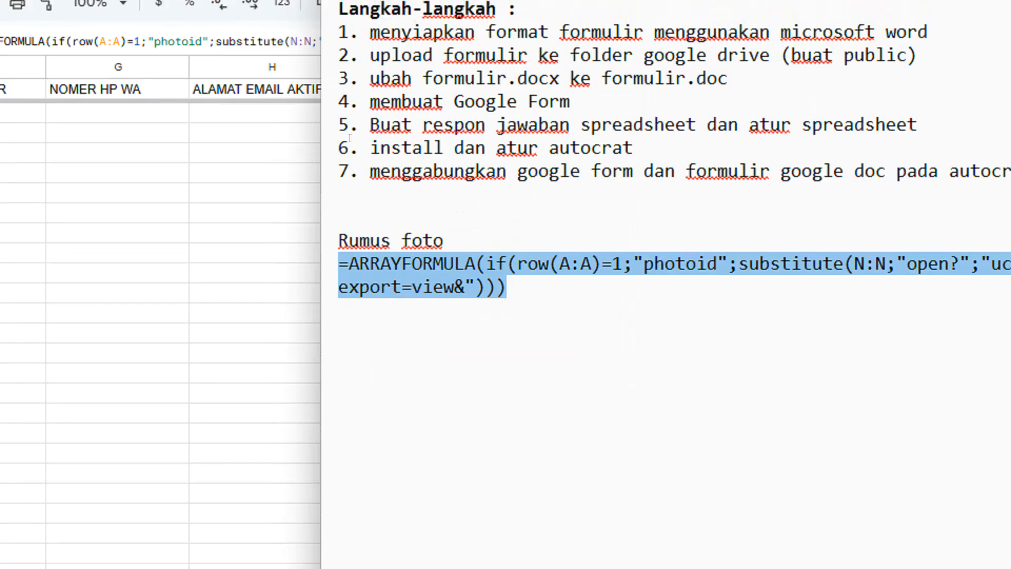
drag(362, 139, 662, 139)
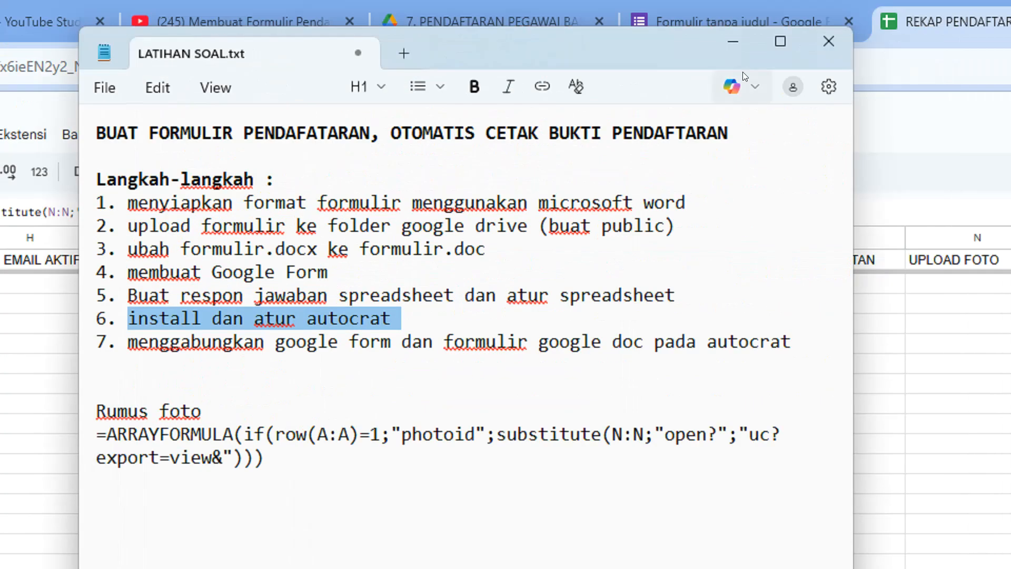
click(727, 40)
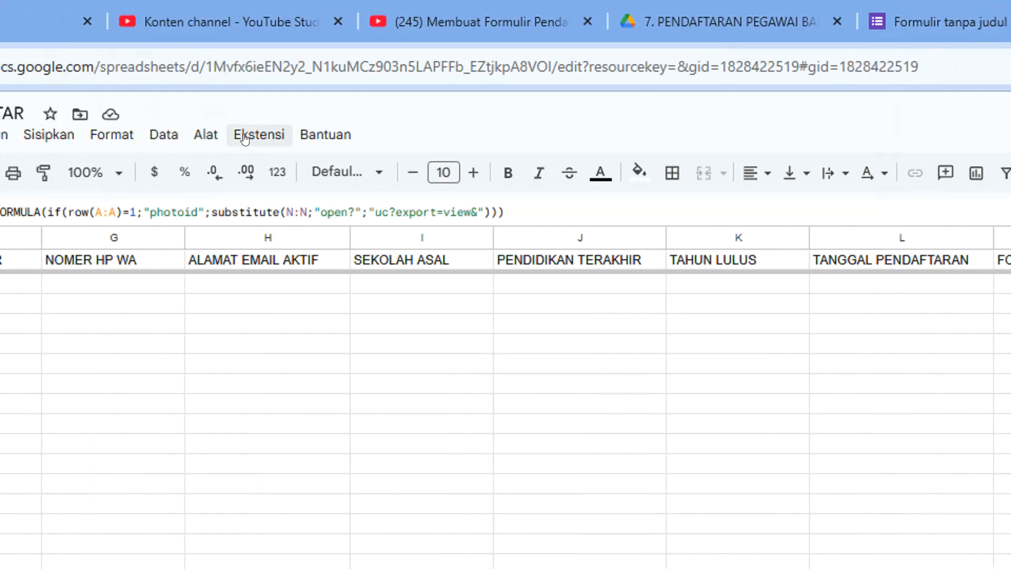
Open the Workspace Marketplace via Ekstensi > Add-on > Dapatkan add-on
click(6, 135)
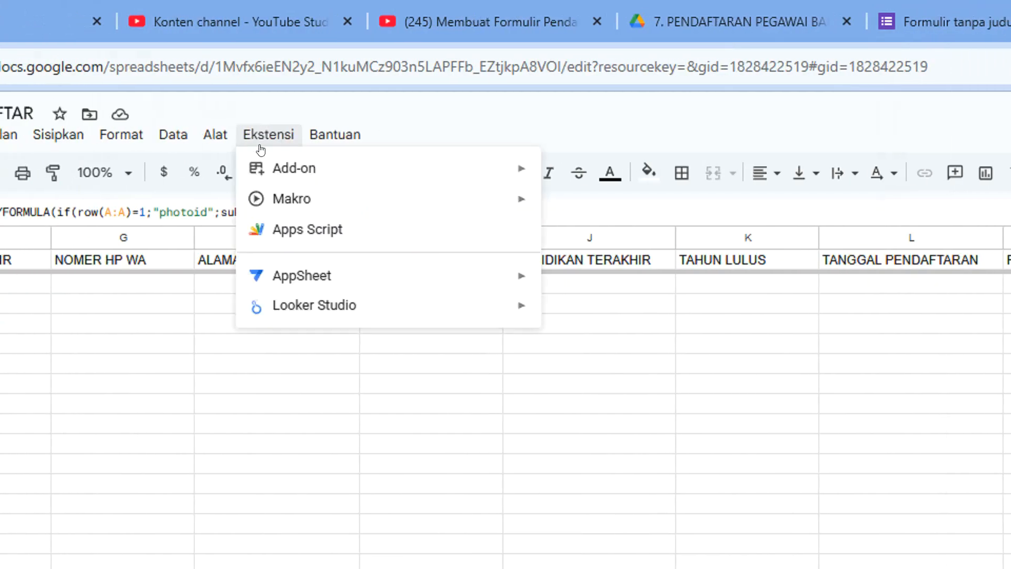
mouse_move(294, 176)
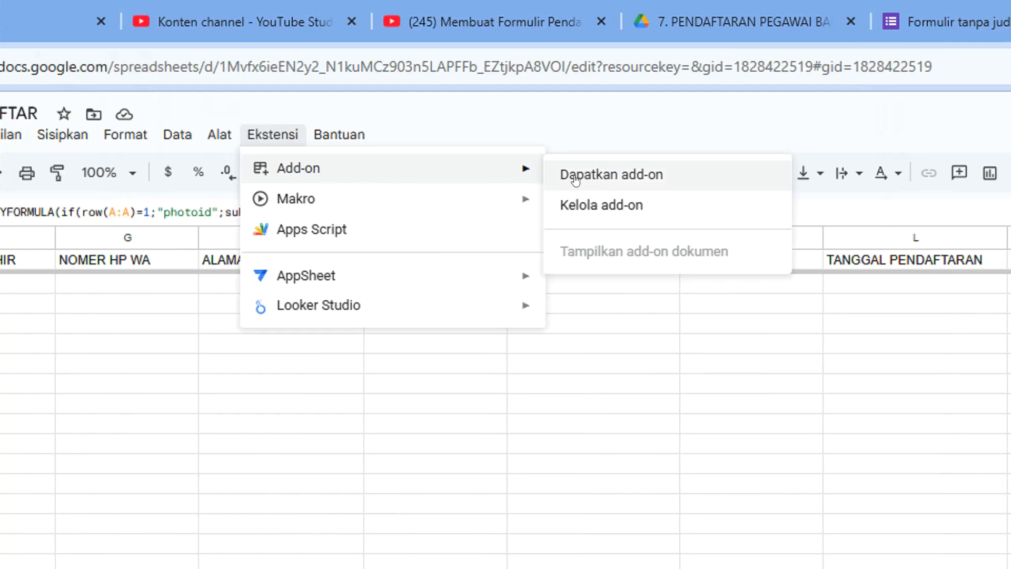
click(616, 178)
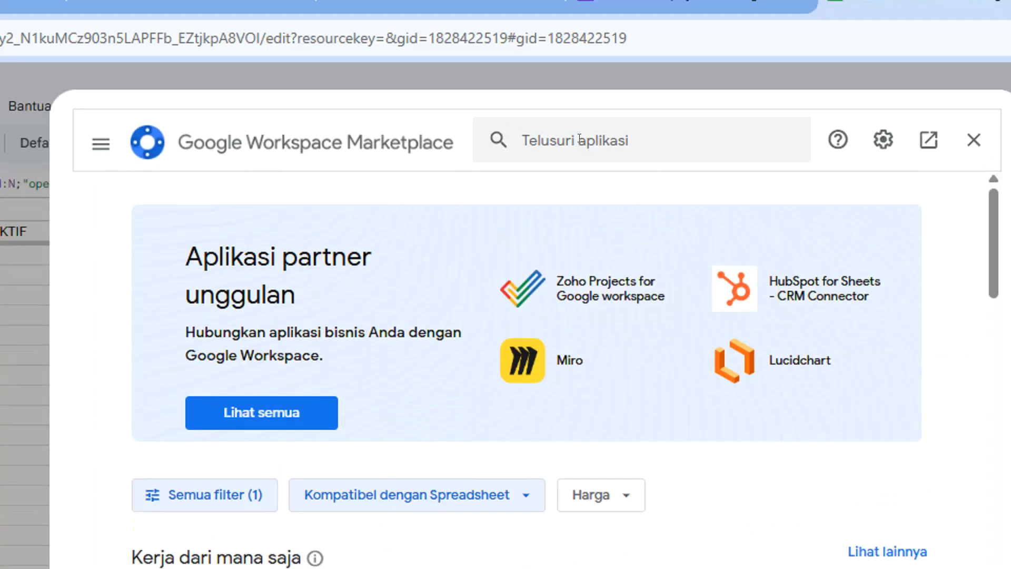
Search the marketplace for AUTOCRAT and open the Autocrat add-on's page
click(580, 75)
text(AUTOCRAT)
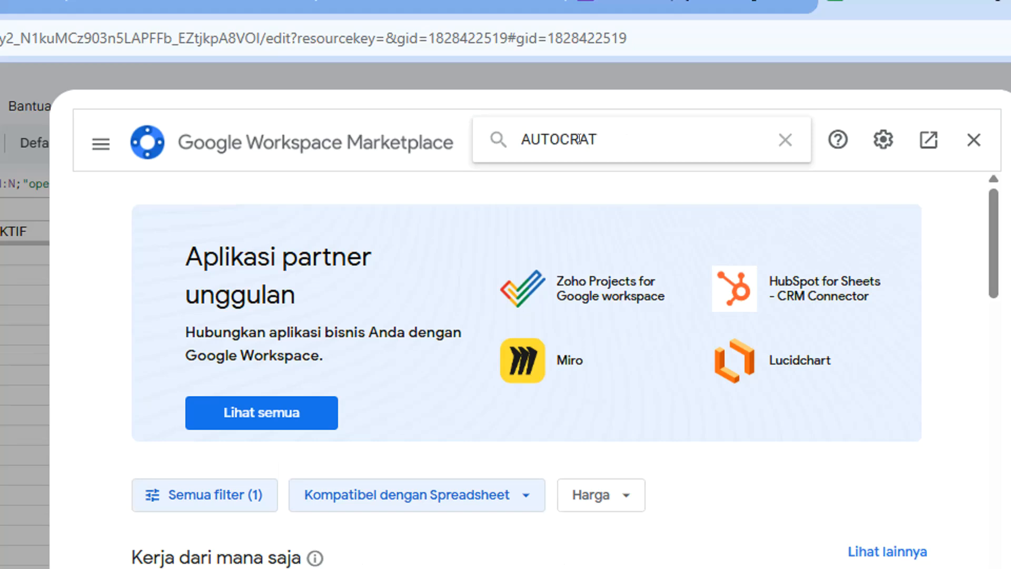
key(Return)
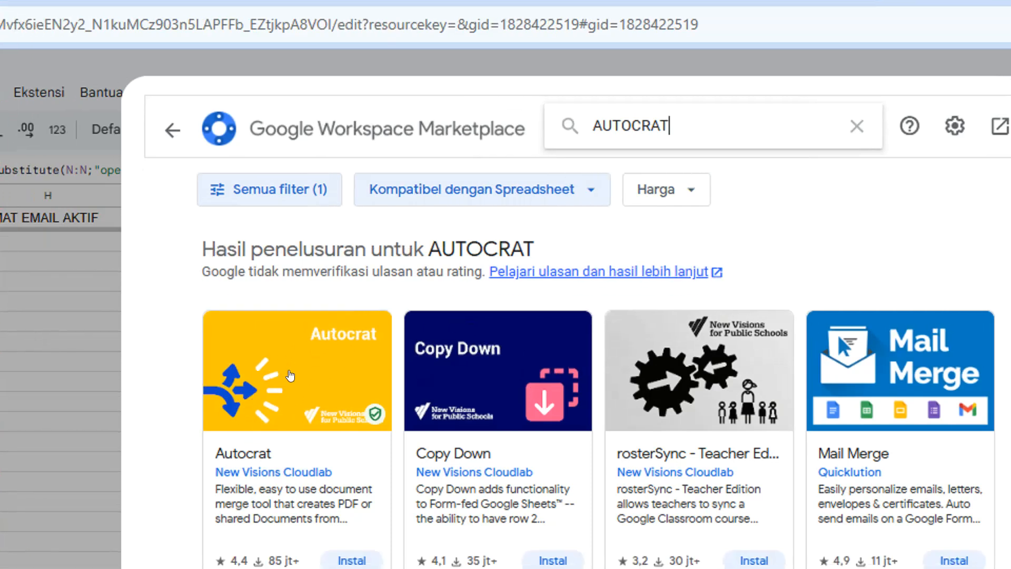
click(290, 375)
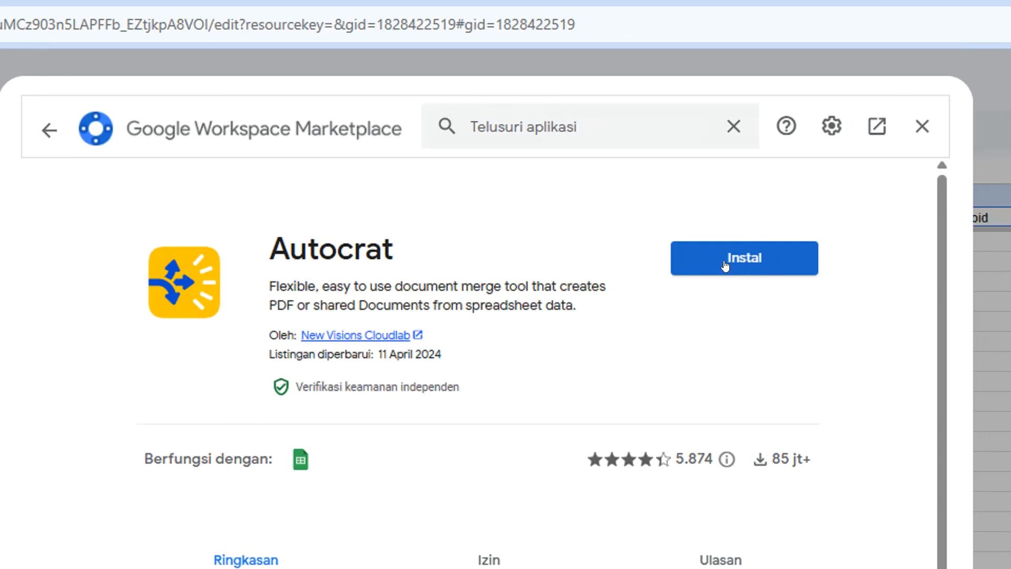
Install Autocrat, choosing the Google account and allowing its requested permissions
click(732, 264)
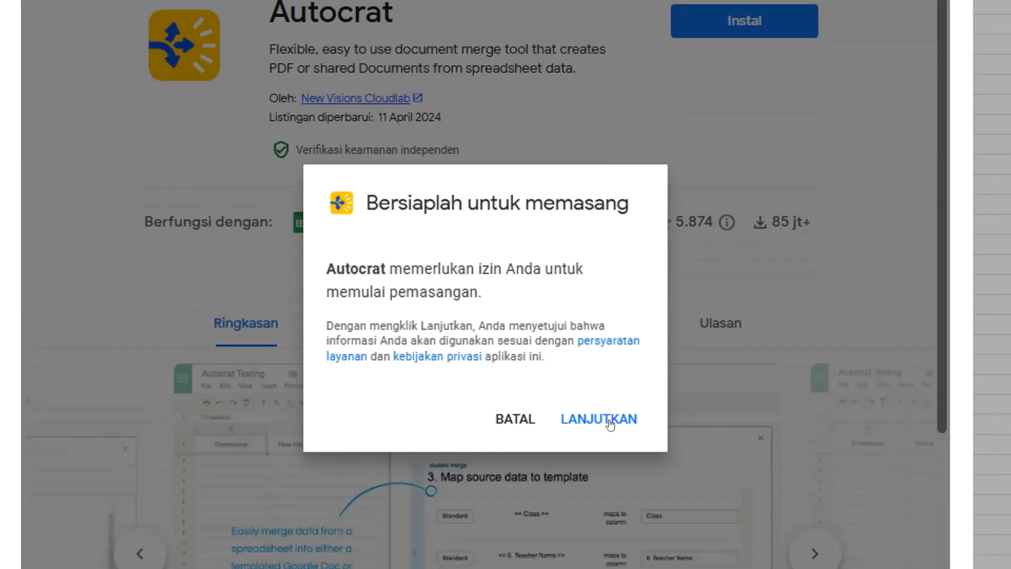
click(609, 421)
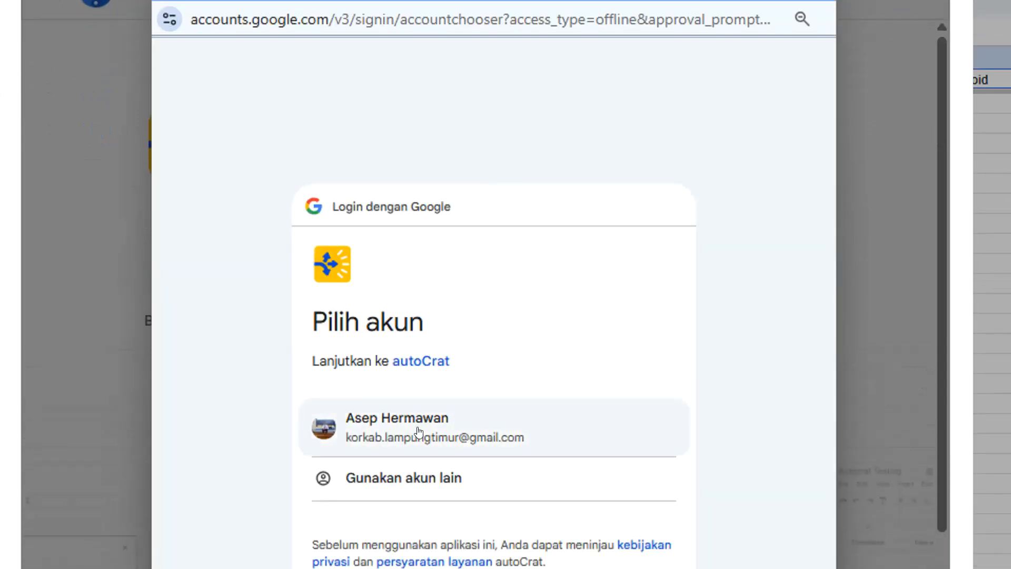
click(419, 432)
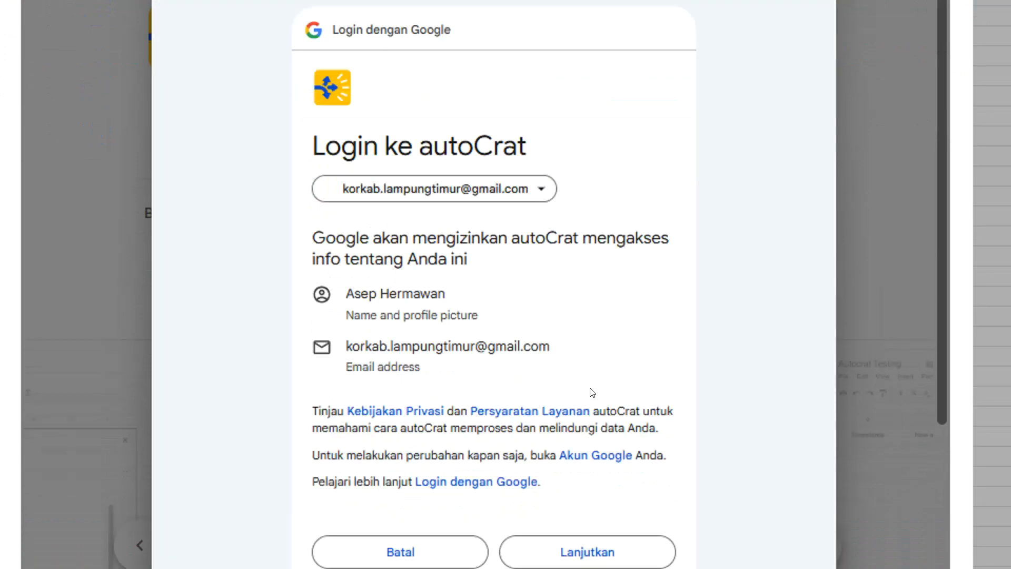
click(581, 556)
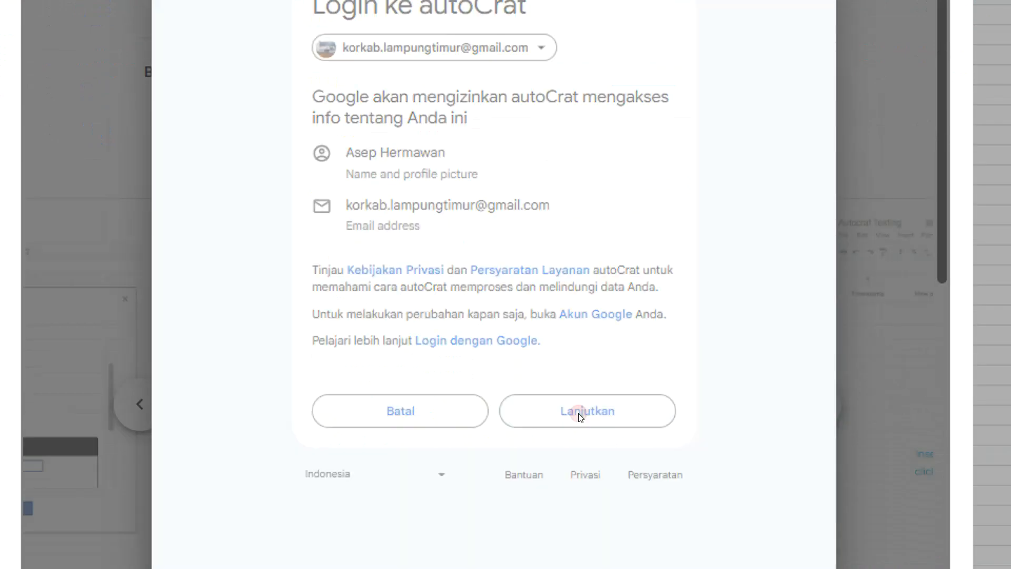
scroll(611, 248, down, 10)
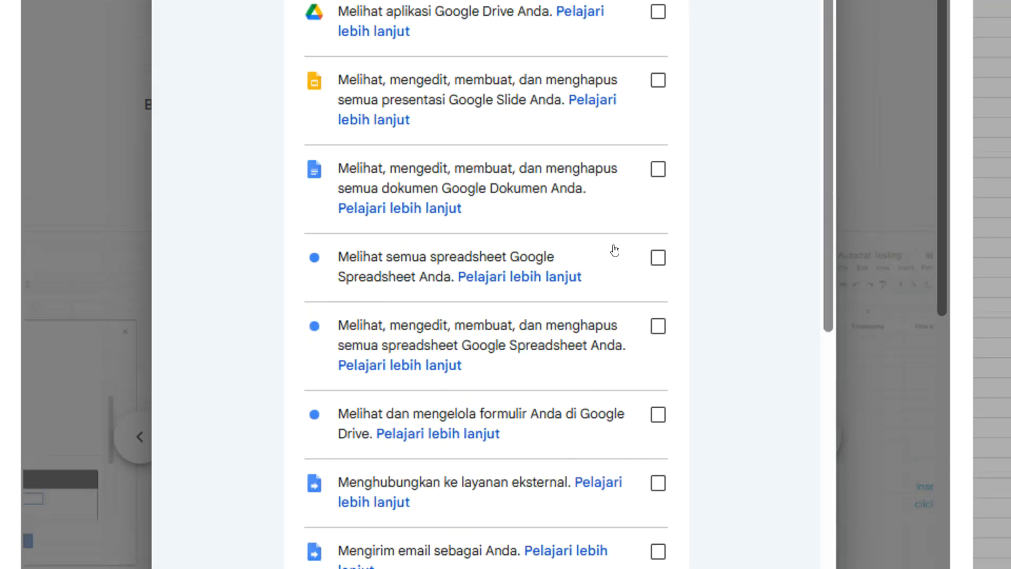
click(642, 482)
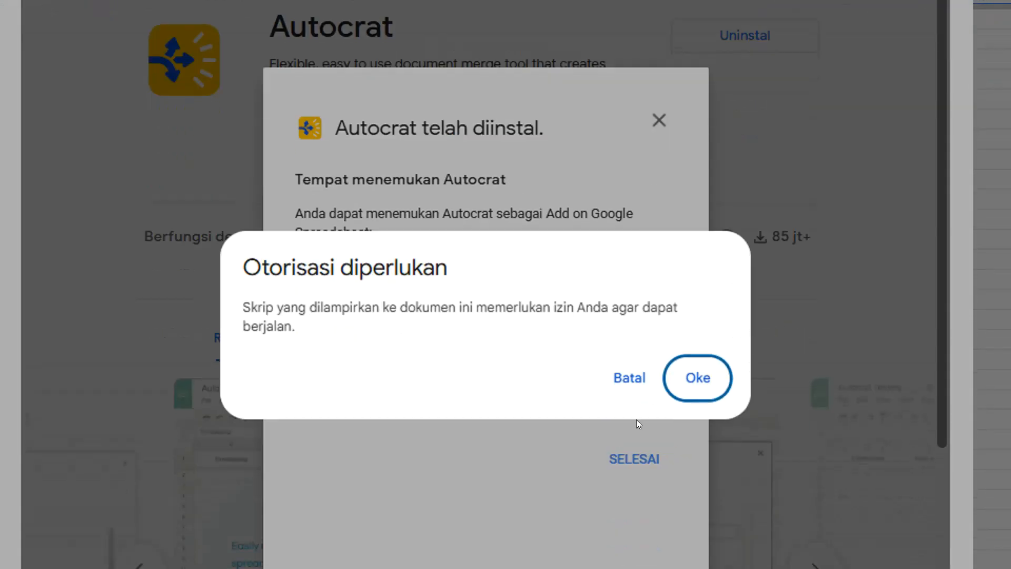
click(696, 380)
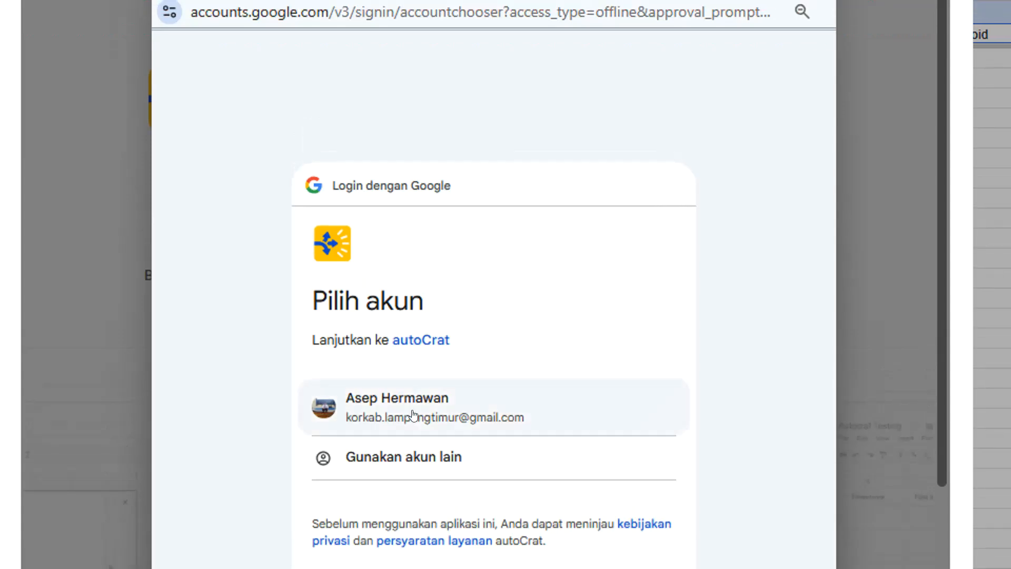
click(413, 411)
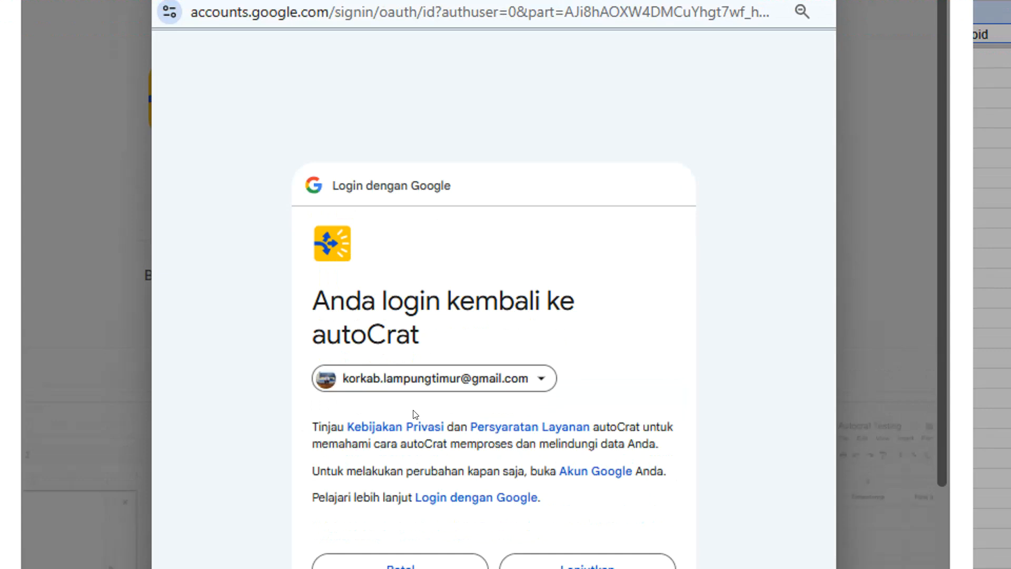
scroll(583, 490, down, 4)
click(605, 388)
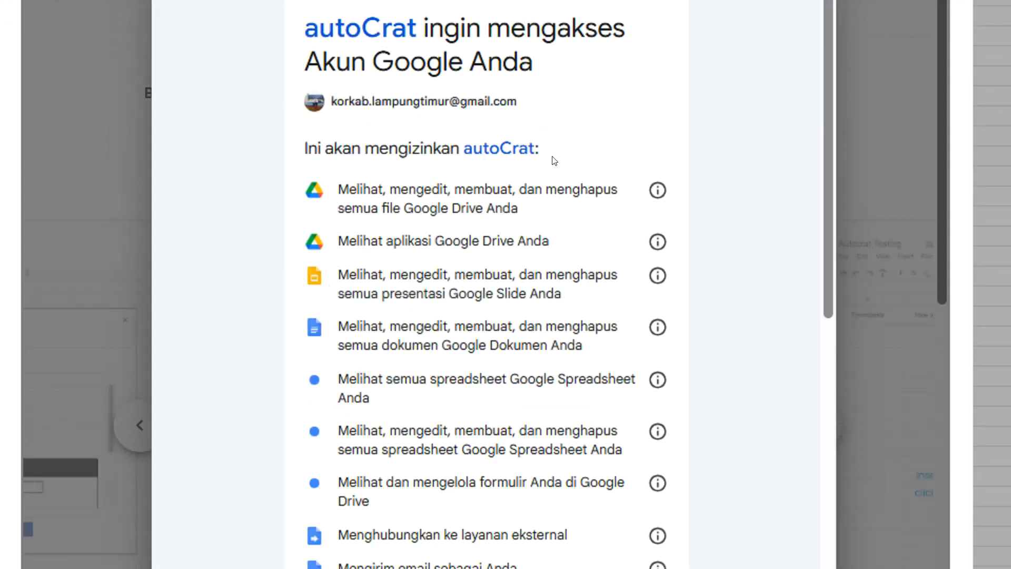
scroll(554, 157, down, 9)
click(572, 428)
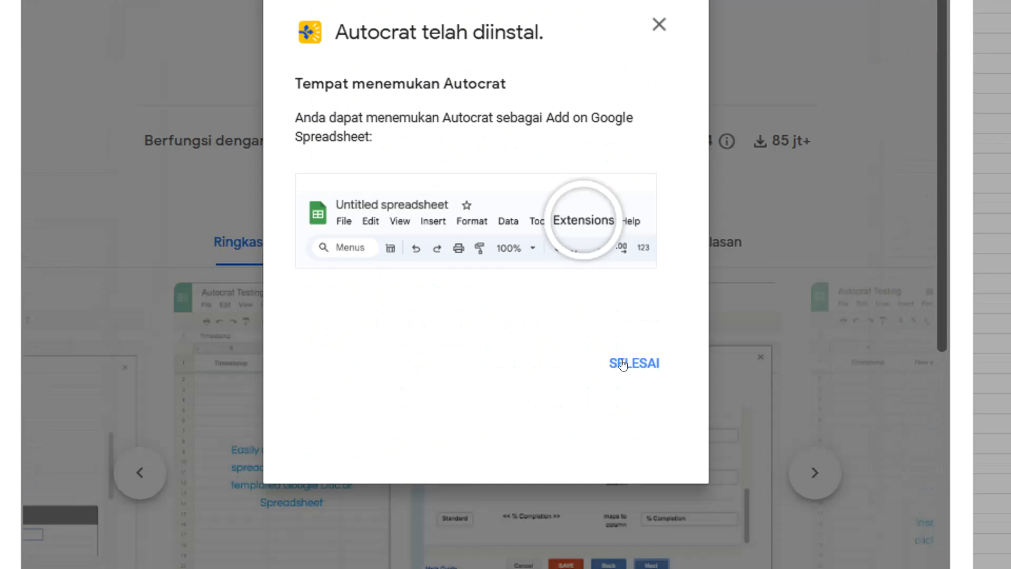
click(627, 365)
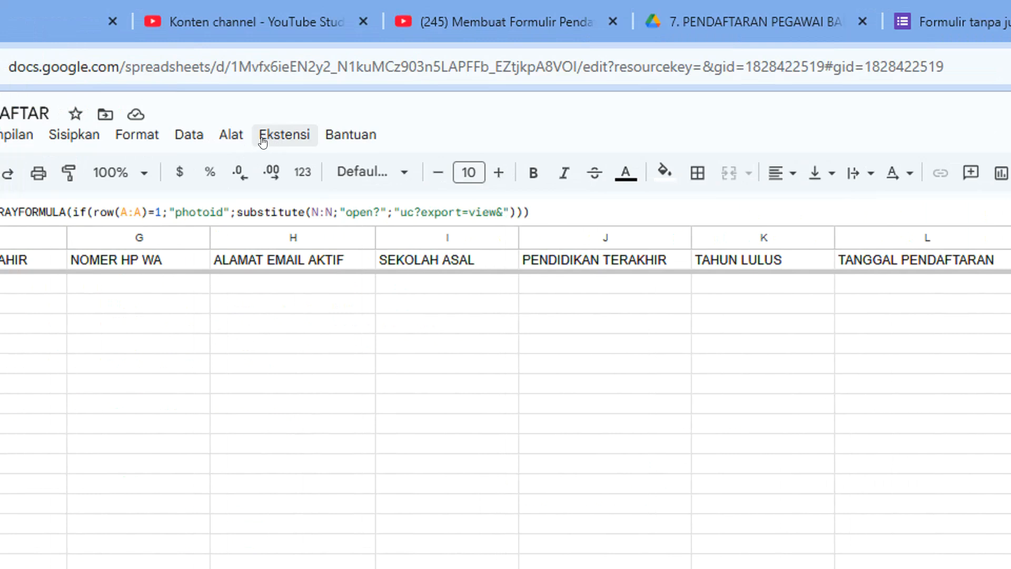
Launch Autocrat from Ekstensi and create a new merge job named PENDAFTRAN
click(279, 138)
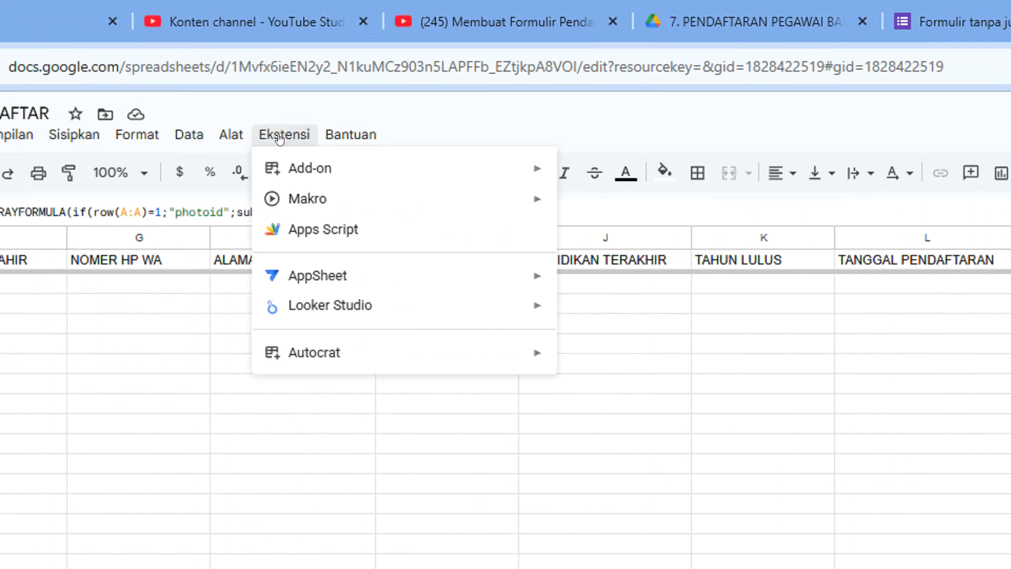
mouse_move(310, 357)
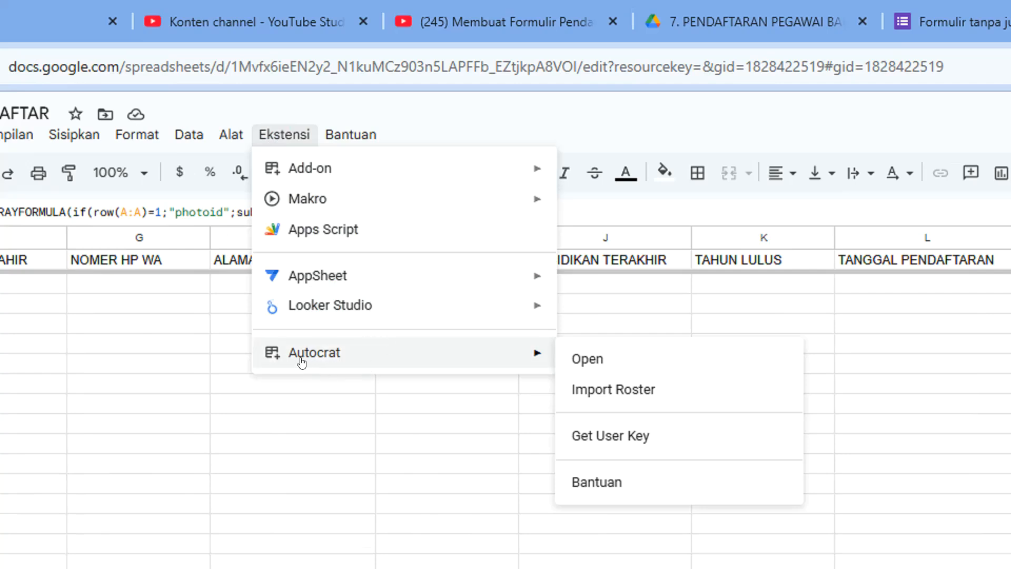
click(593, 360)
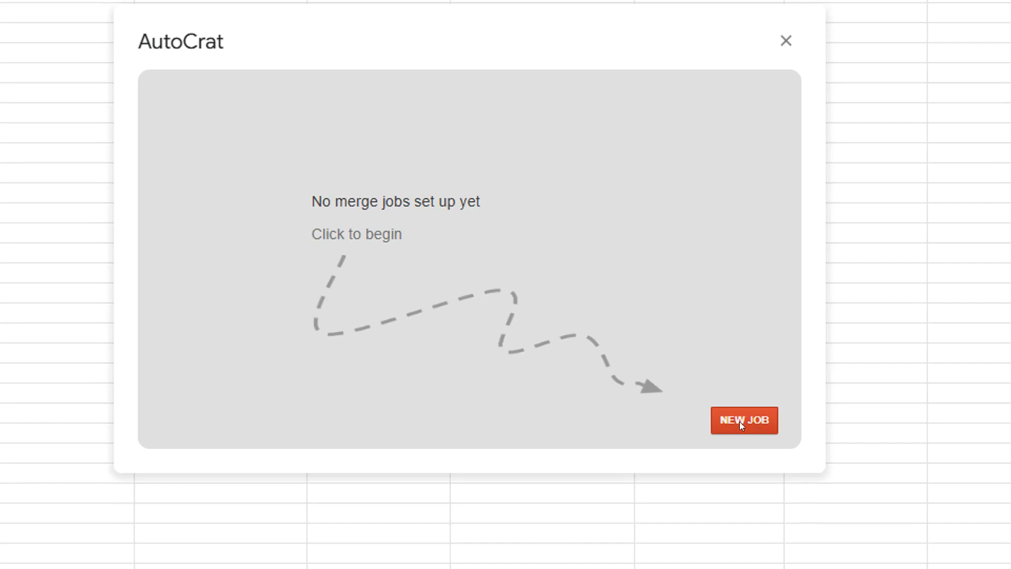
click(739, 421)
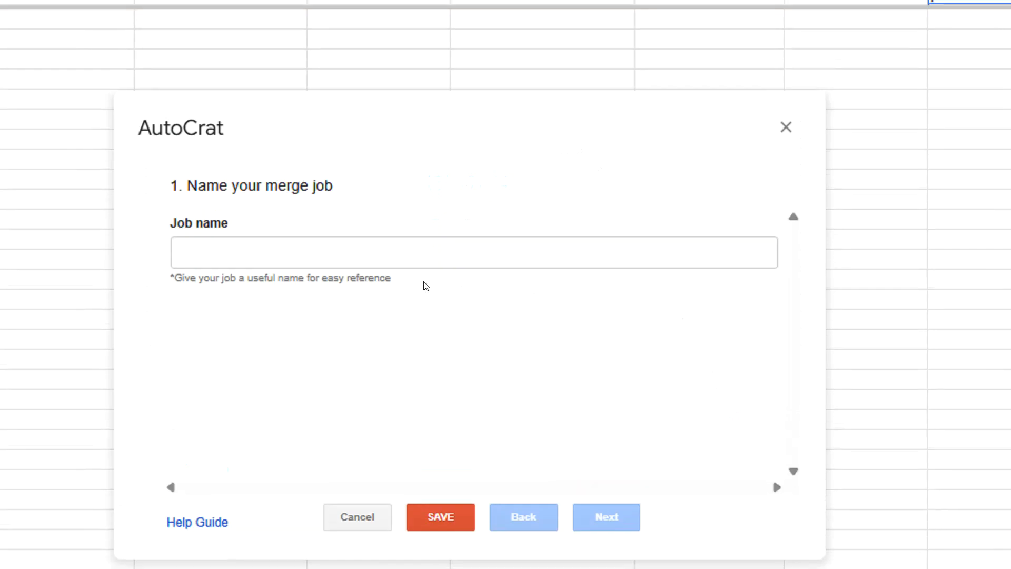
click(243, 251)
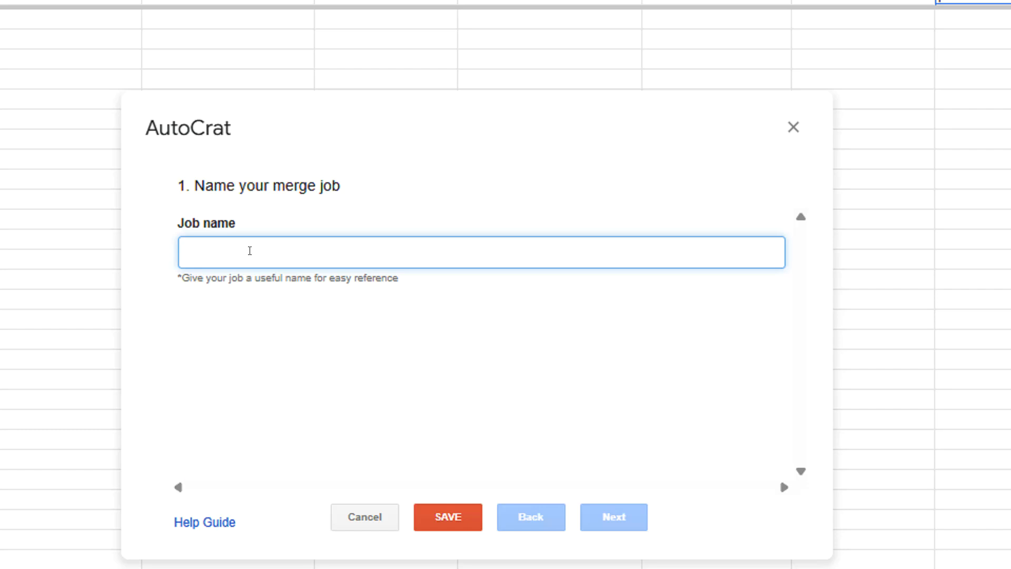
text(PENDAFTRAN)
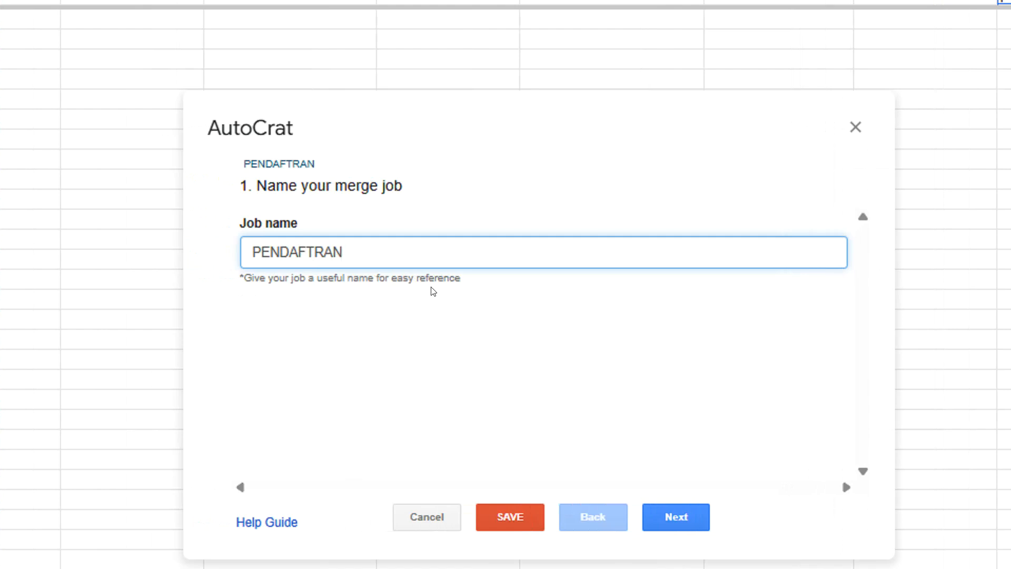
click(684, 526)
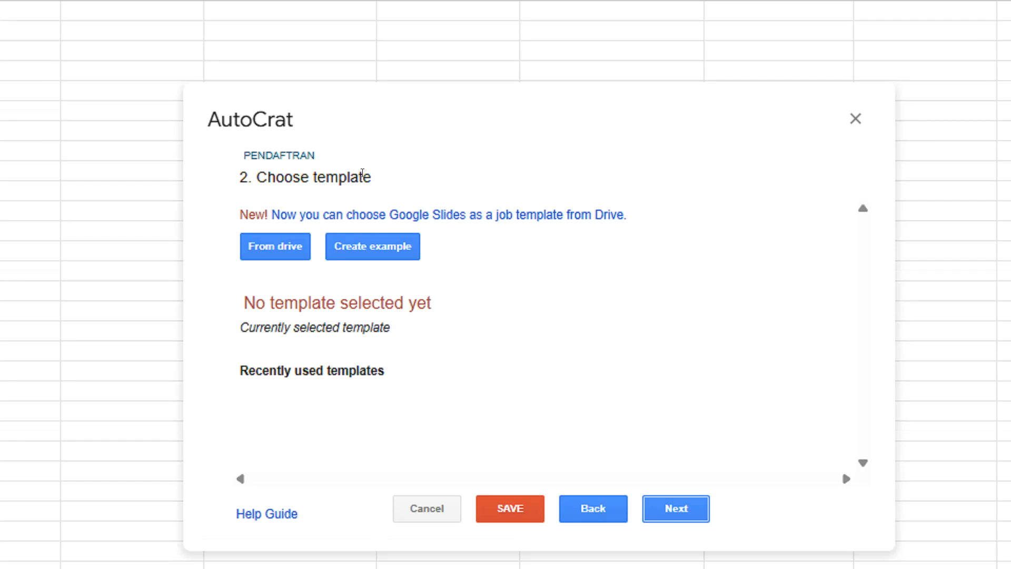
Pick the FORM PENDAFTARAN Google Doc from Drive as the job's template
click(281, 251)
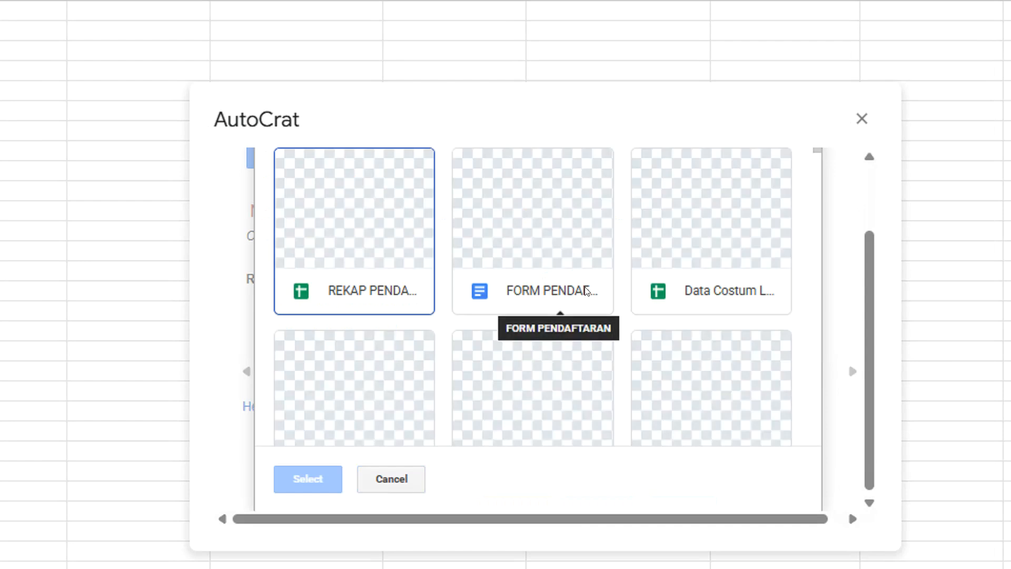
click(561, 226)
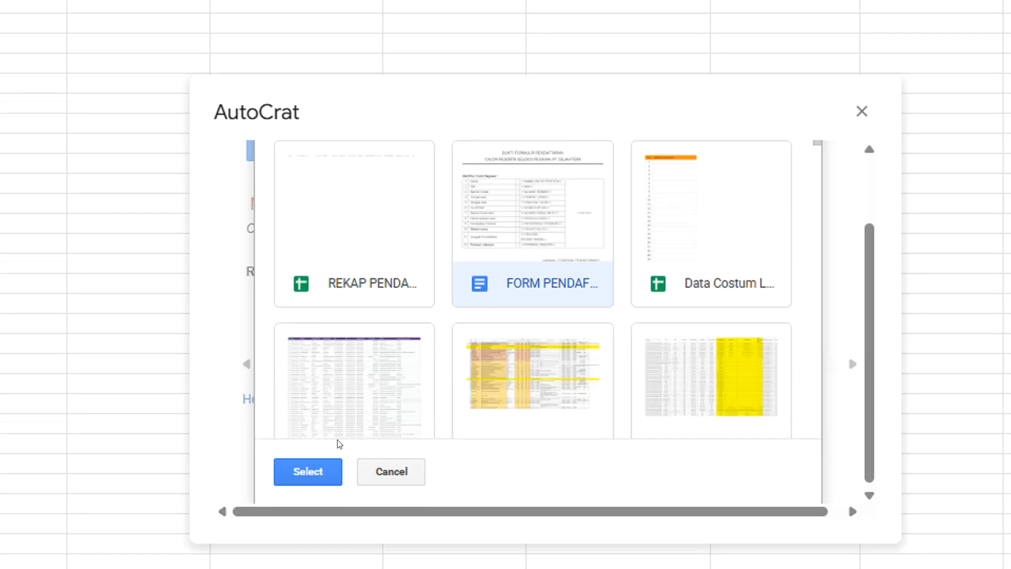
click(313, 425)
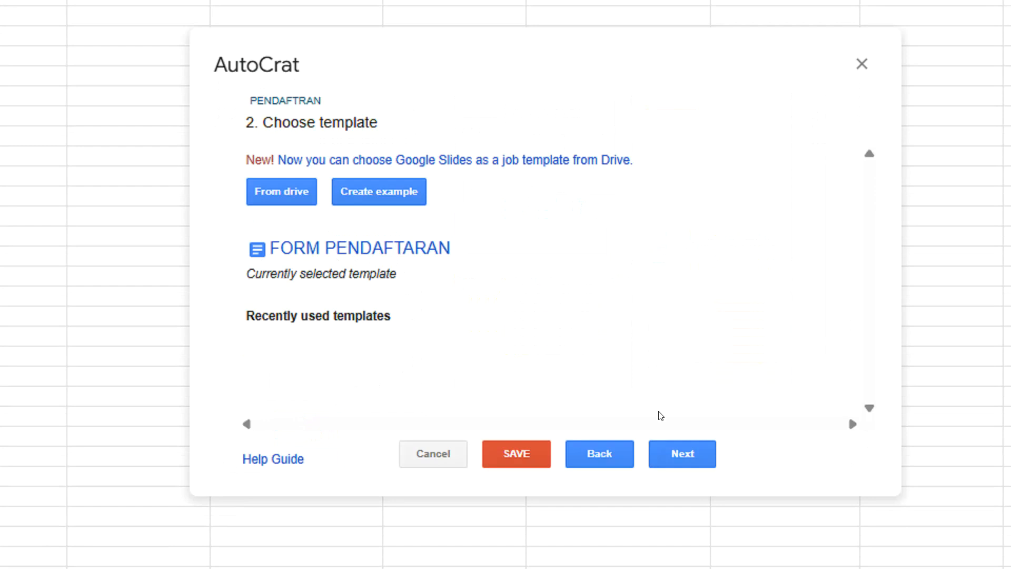
click(680, 458)
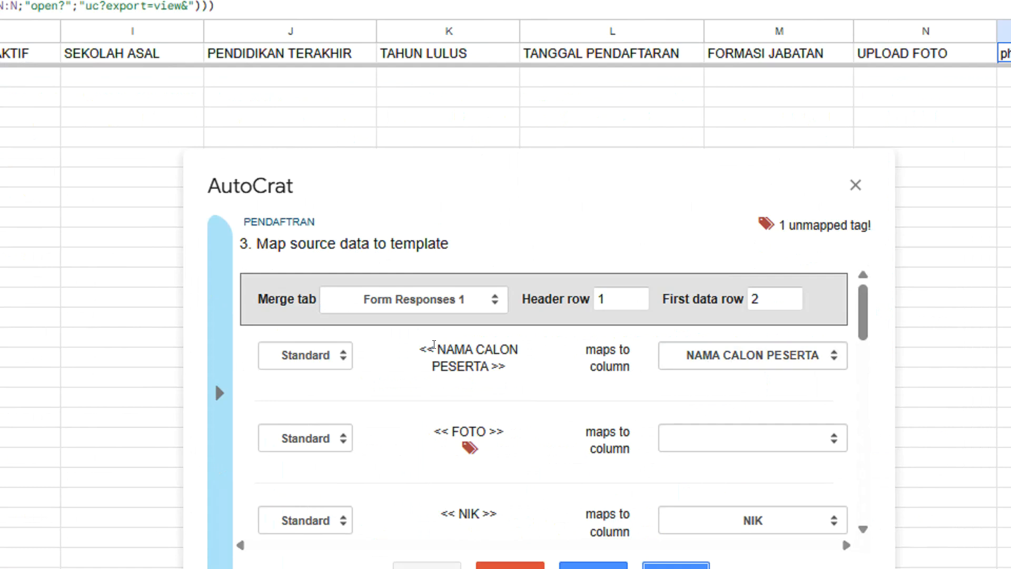
Map the FOTO tag to the photoid column with merge type Image
drag(436, 348, 491, 366)
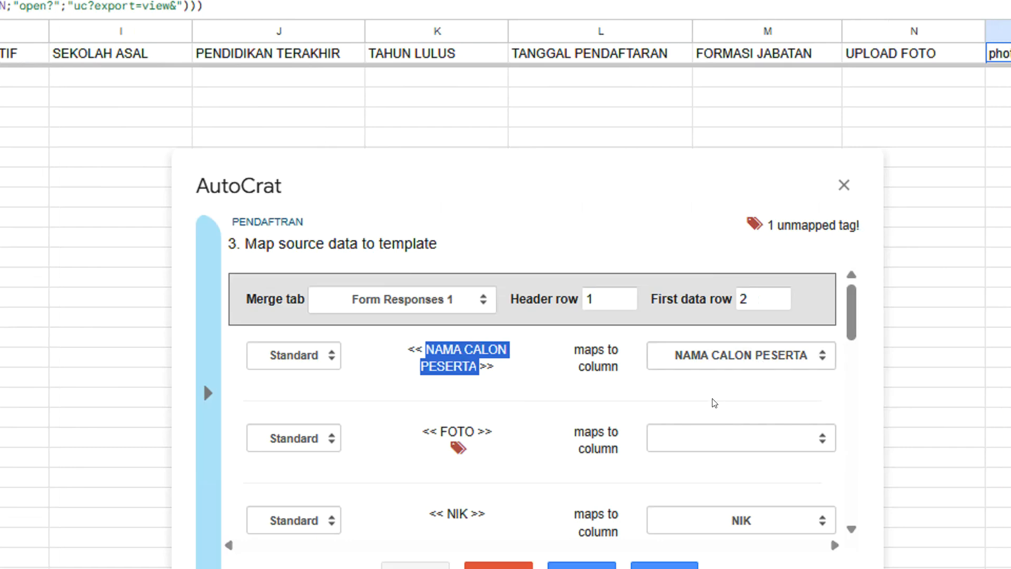
scroll(630, 422, down, 2)
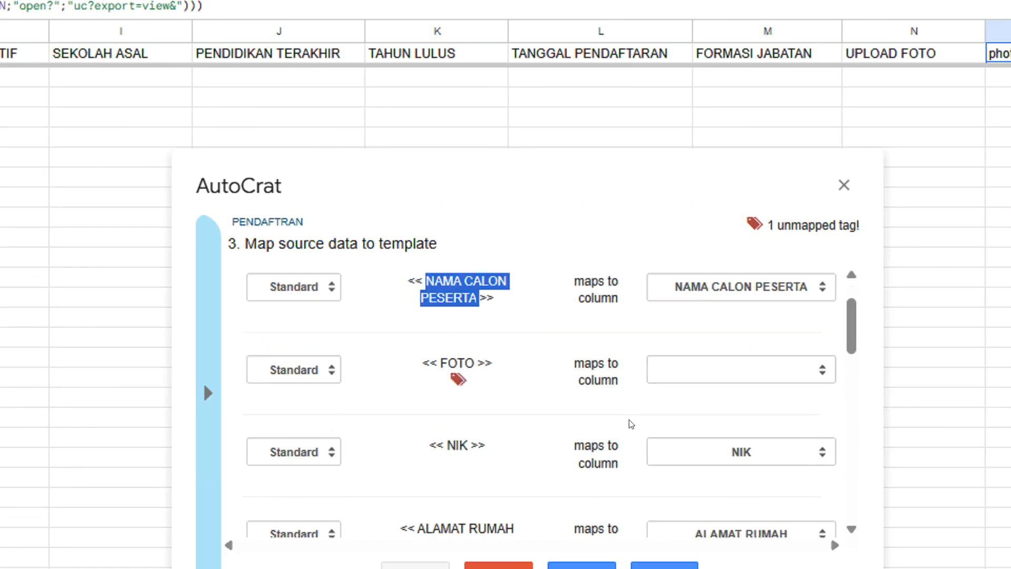
click(721, 339)
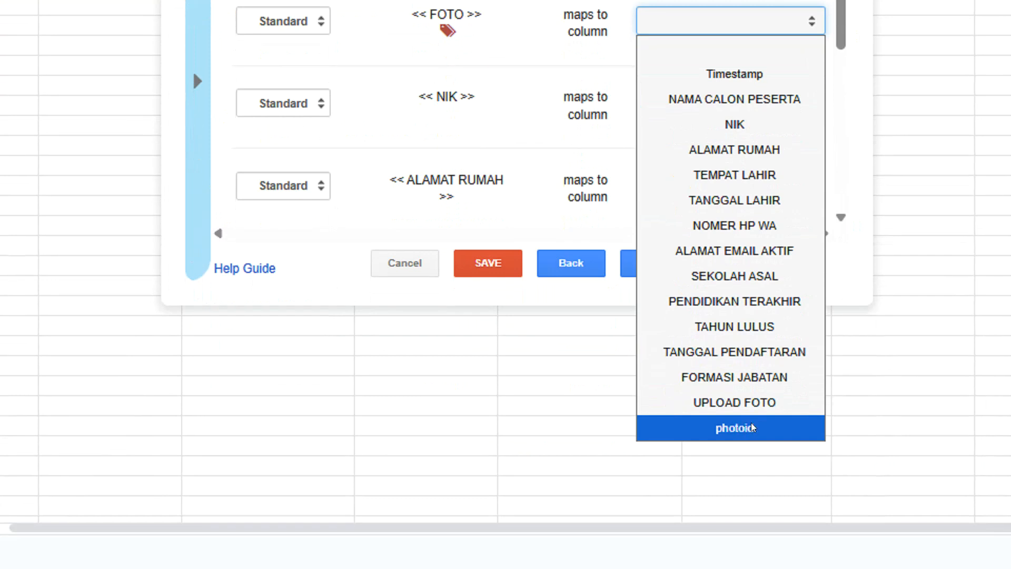
click(753, 428)
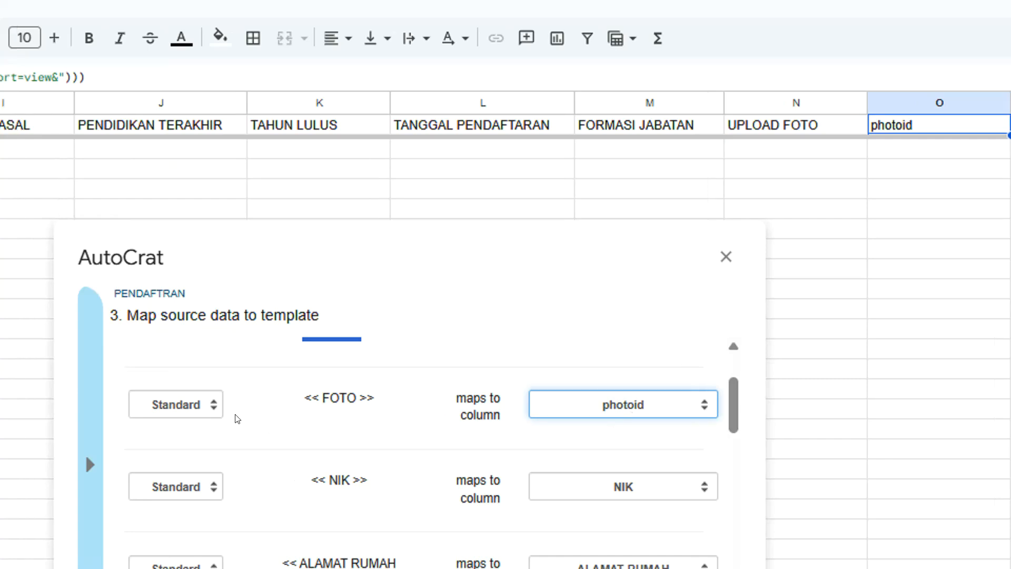
click(199, 404)
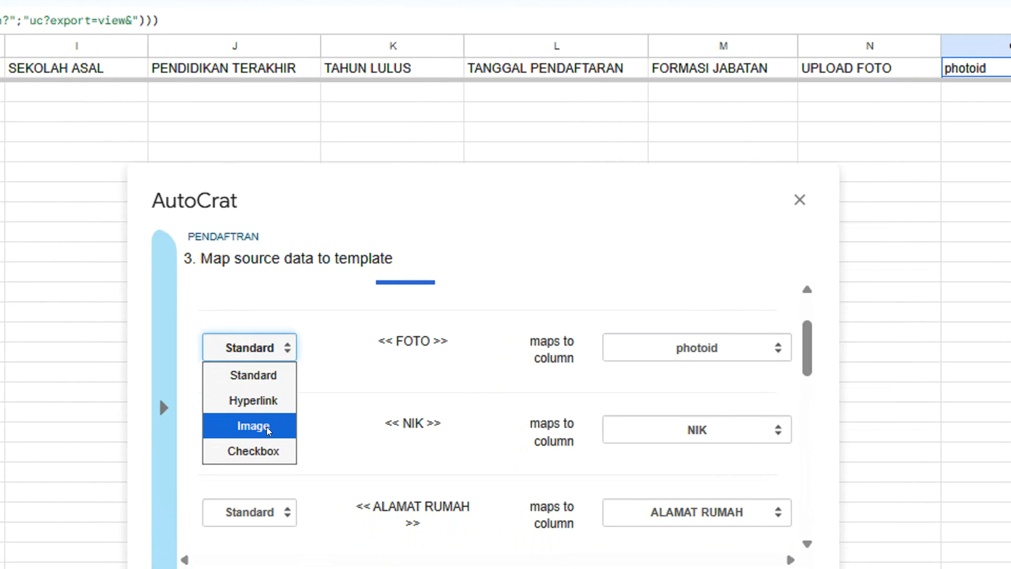
click(268, 431)
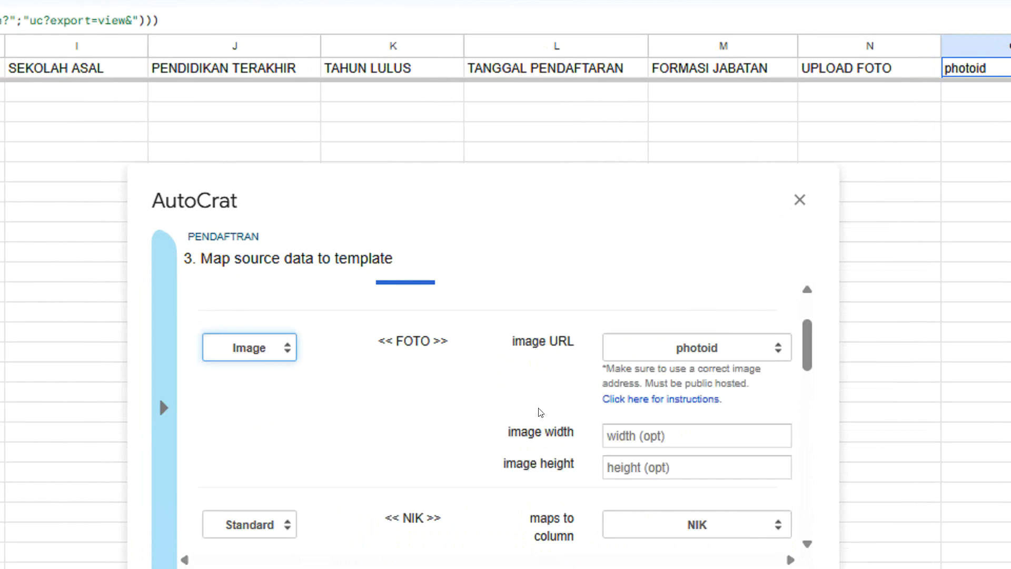
Size the FOTO image at width 140 and height 200
scroll(678, 420, down, 2)
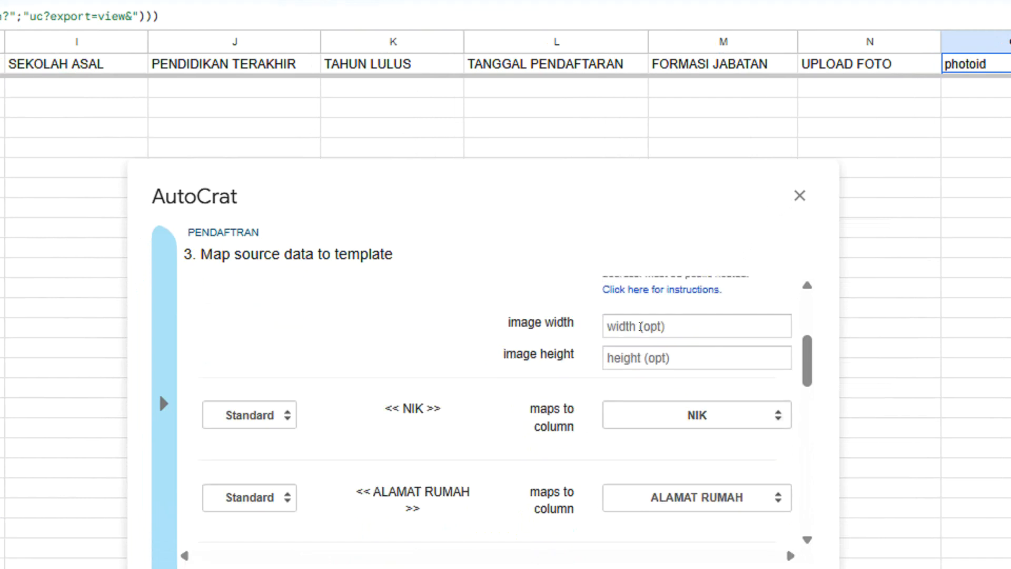
click(629, 325)
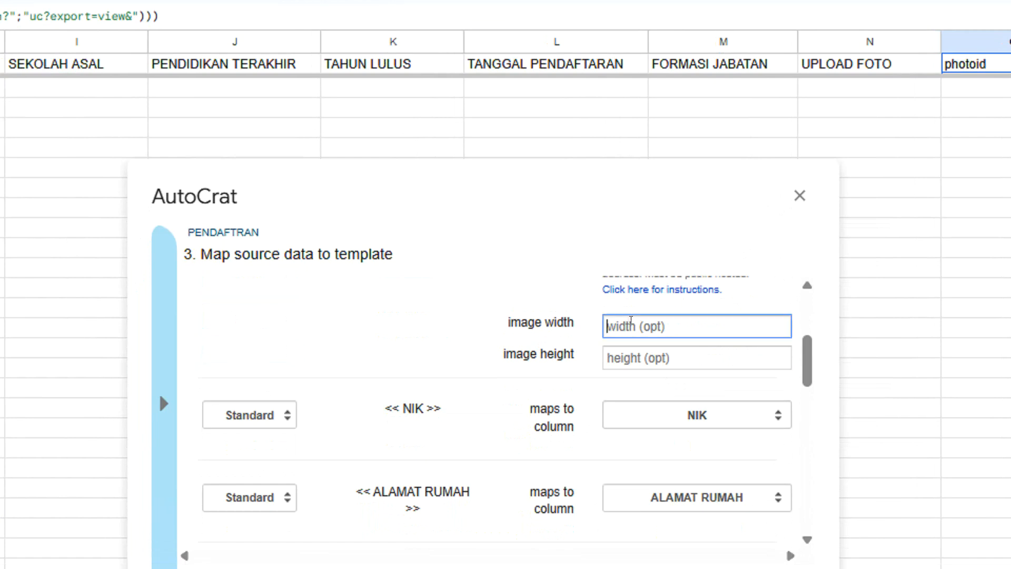
click(632, 354)
click(634, 323)
text(1)
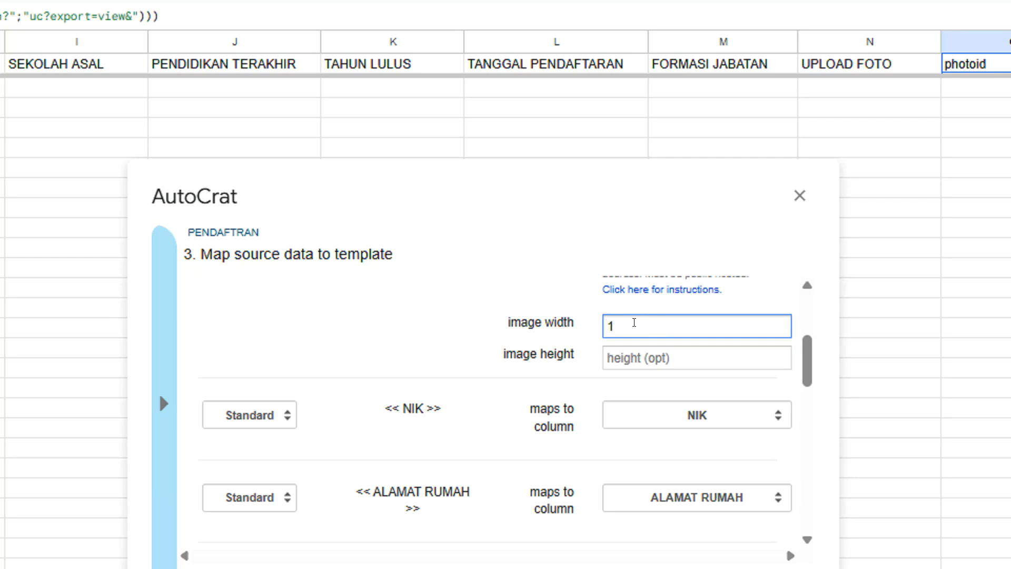
text(40)
click(637, 352)
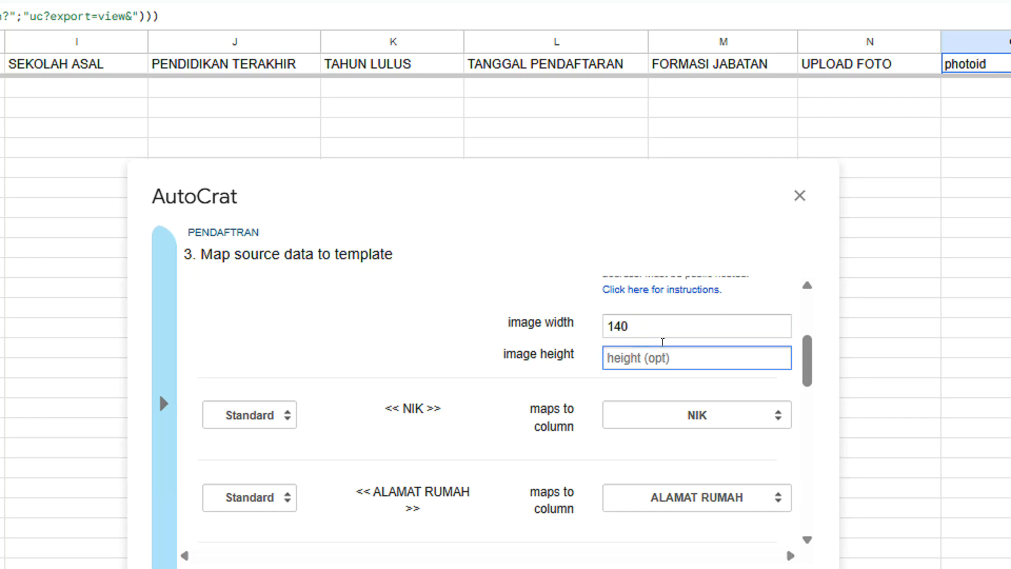
text(200)
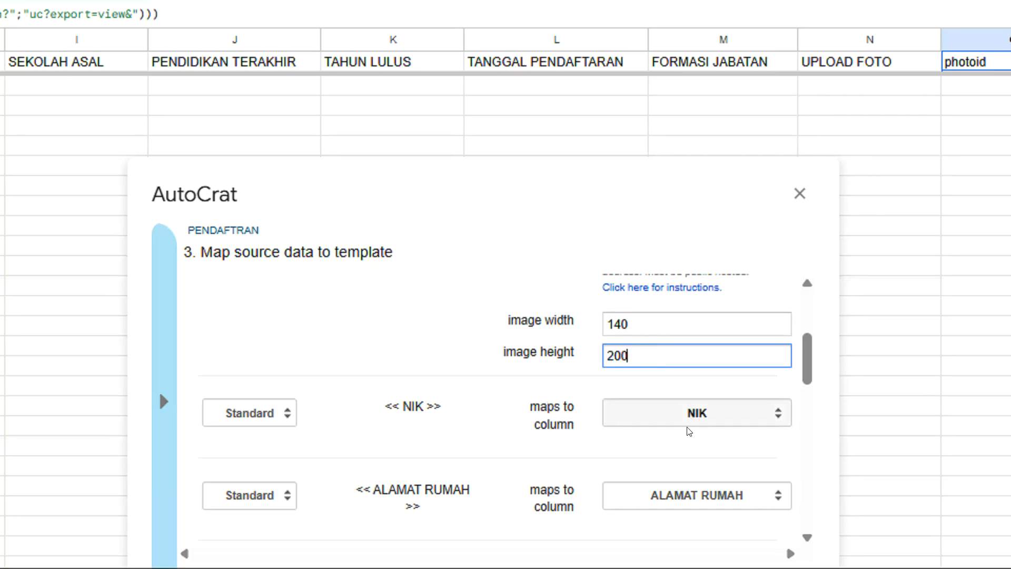
Review the remaining tag mappings such as PENDIDIKAN TERAKHIR and proceed to file settings
scroll(685, 416, down, 4)
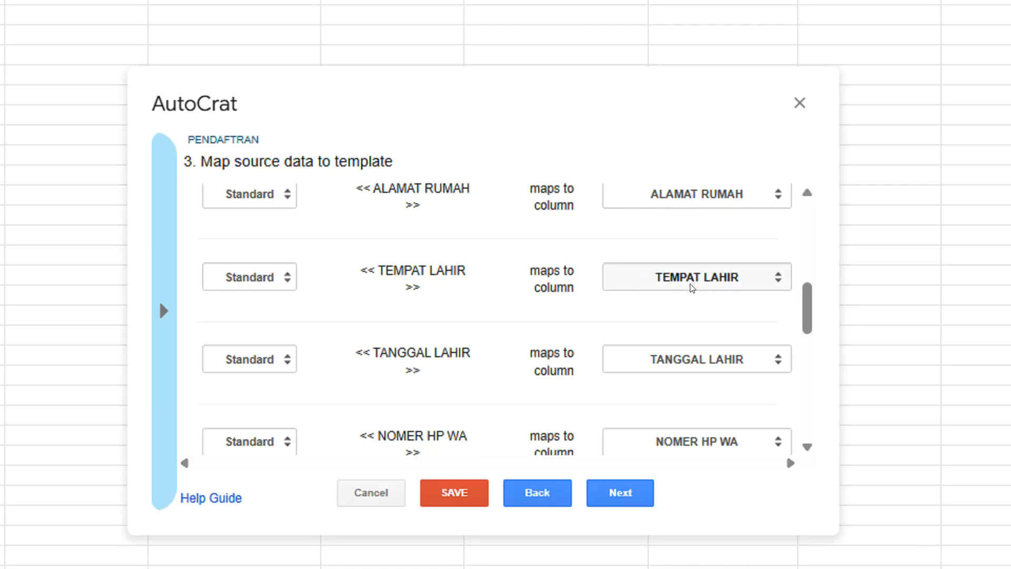
scroll(701, 379, down, 2)
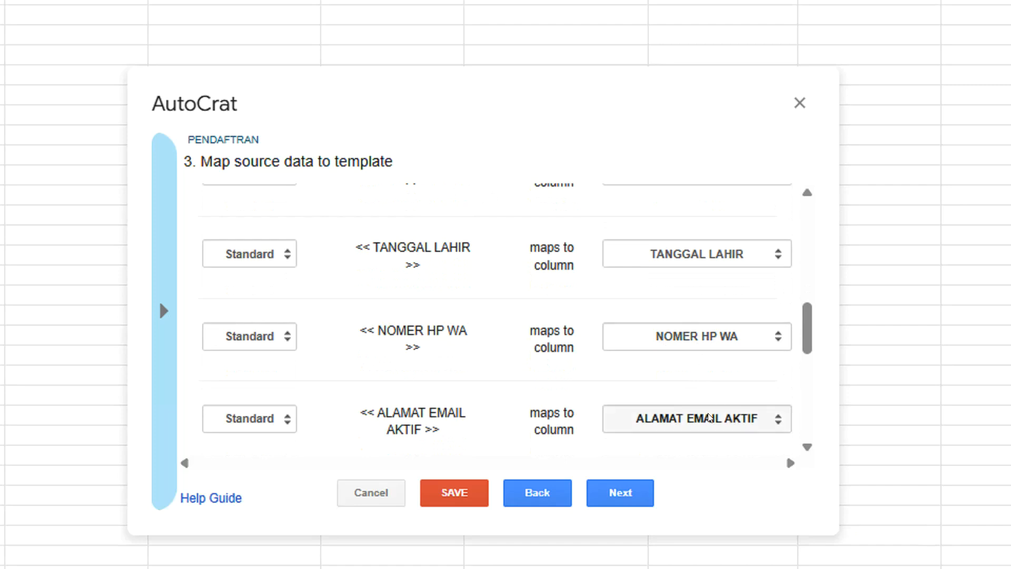
drag(455, 412, 386, 412)
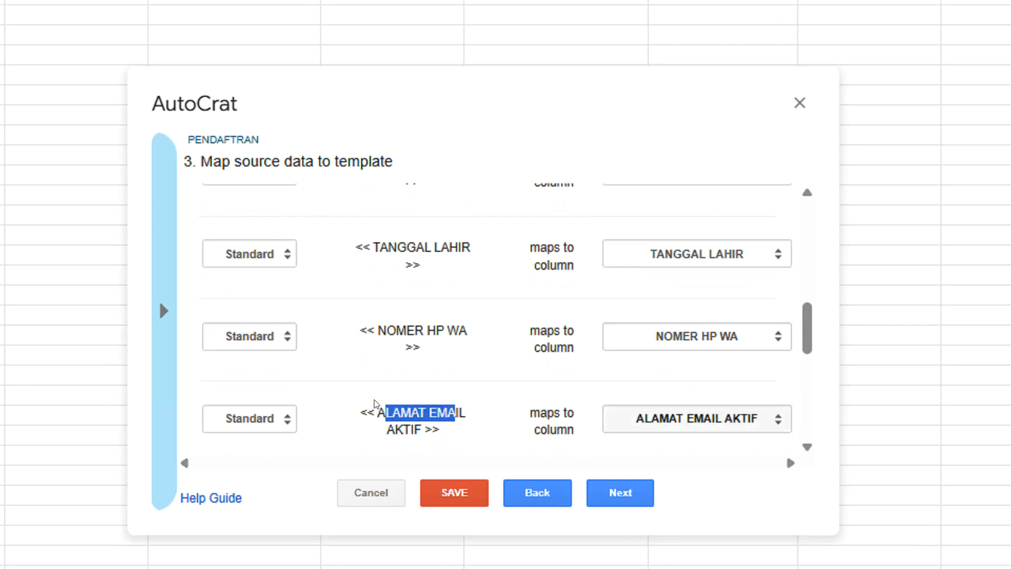
scroll(611, 388, down, 4)
click(453, 276)
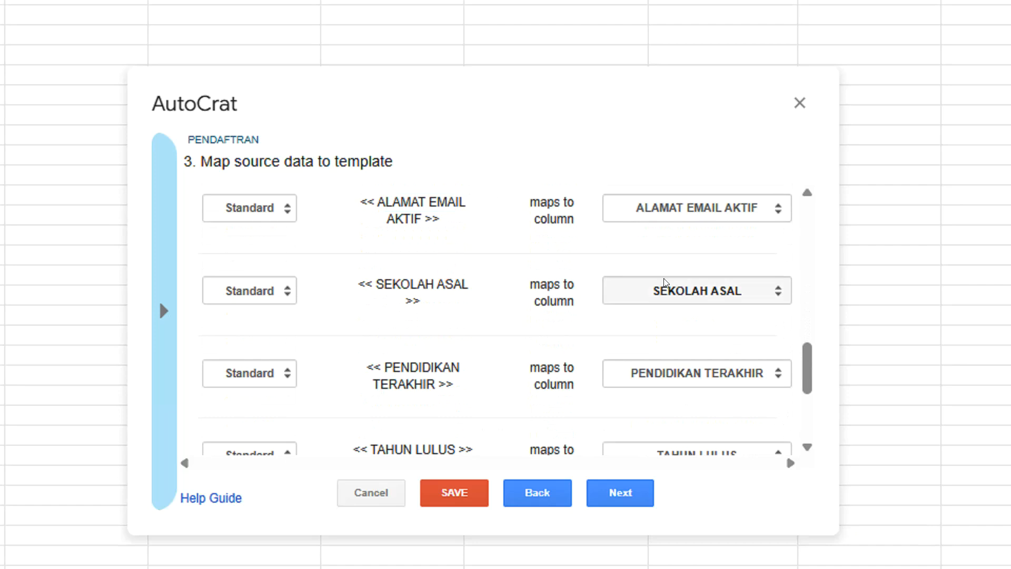
drag(419, 367, 444, 368)
scroll(668, 384, down, 2)
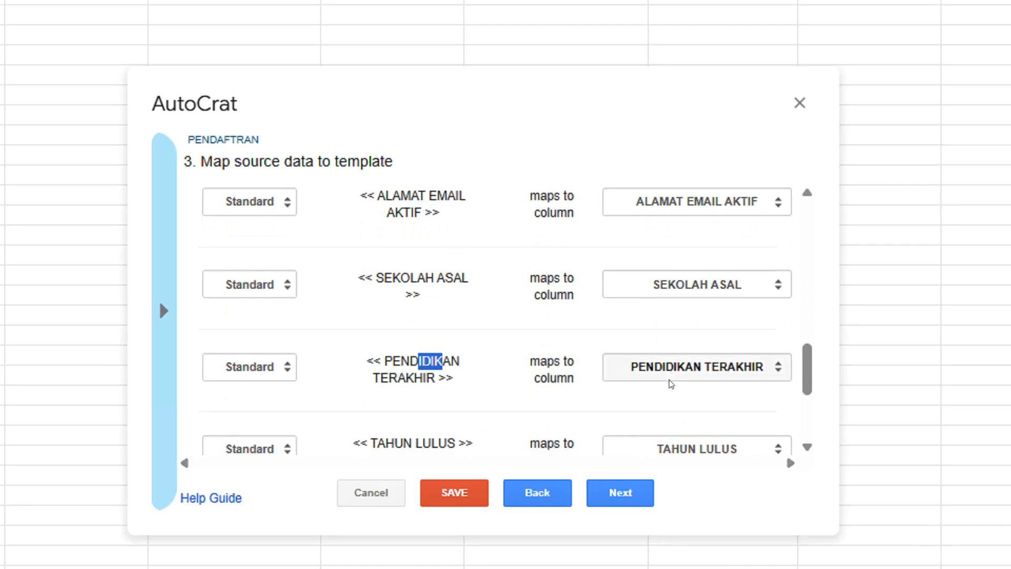
scroll(702, 360, down, 2)
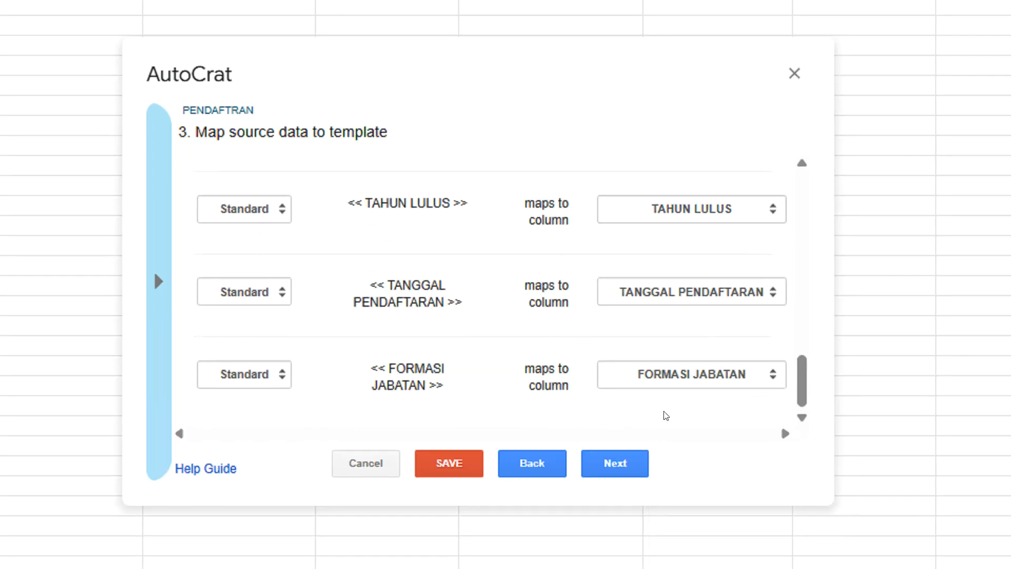
click(630, 466)
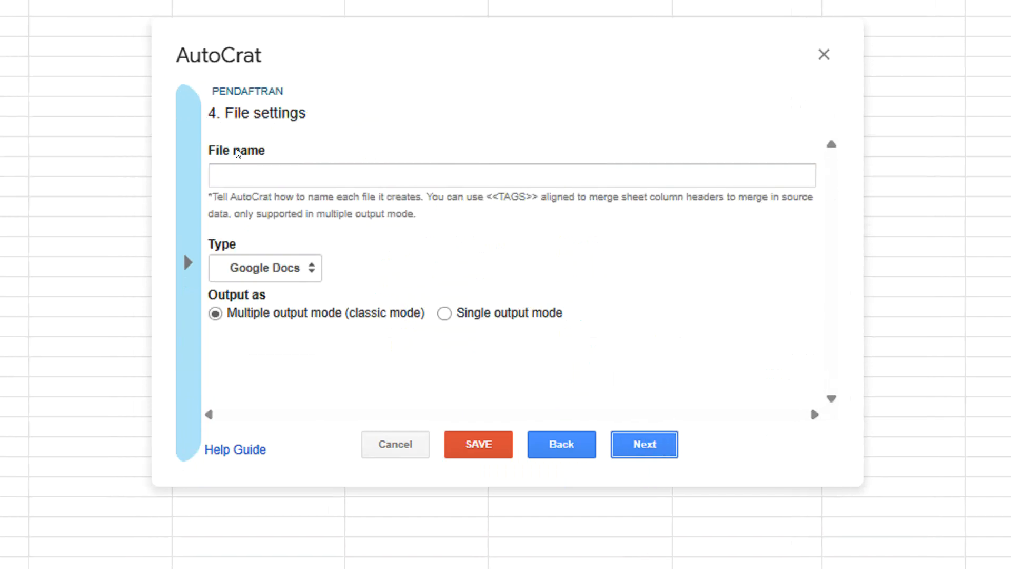
Start the file name with PENDAFTAR and copy the << NAMA CALON PESERTA >> tag from the mapping step
click(207, 137)
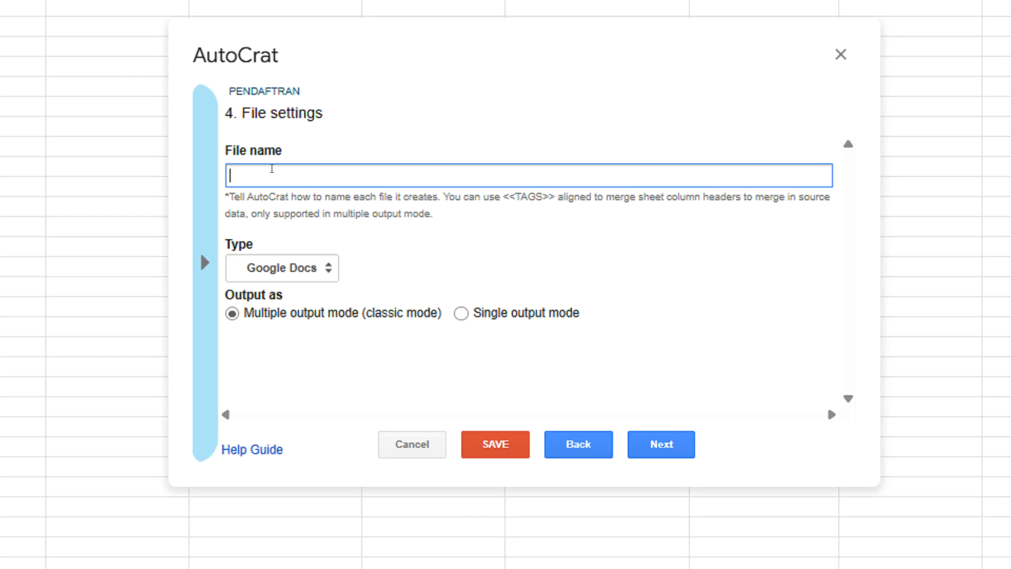
text(FENDAFTAR)
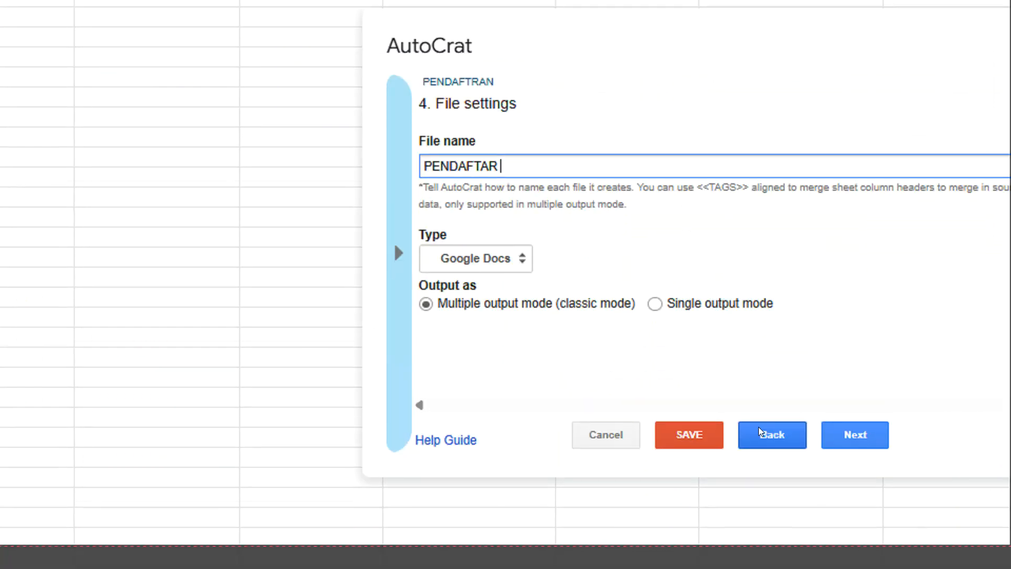
click(760, 430)
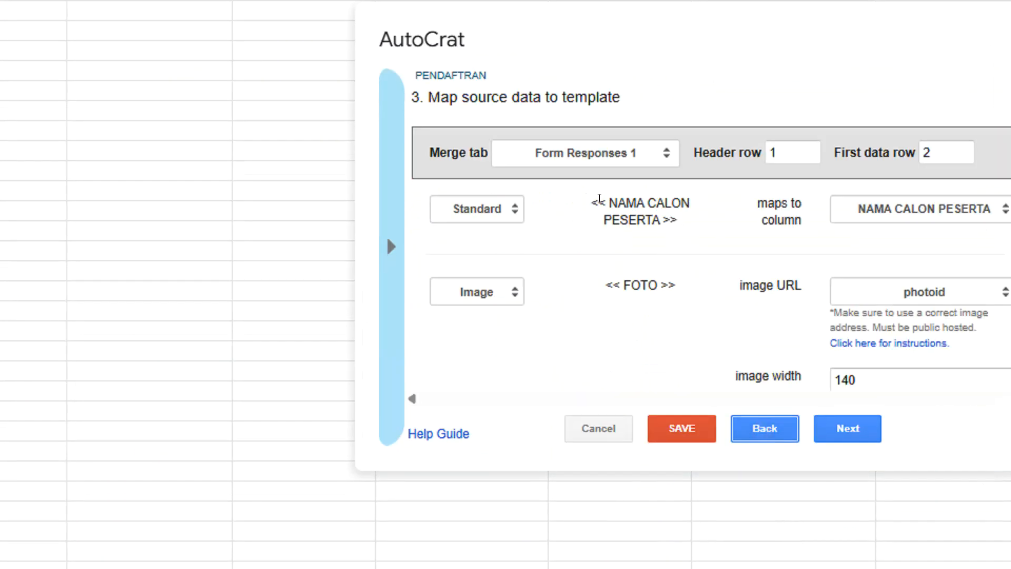
drag(592, 205, 680, 221)
right_click(636, 204)
click(679, 236)
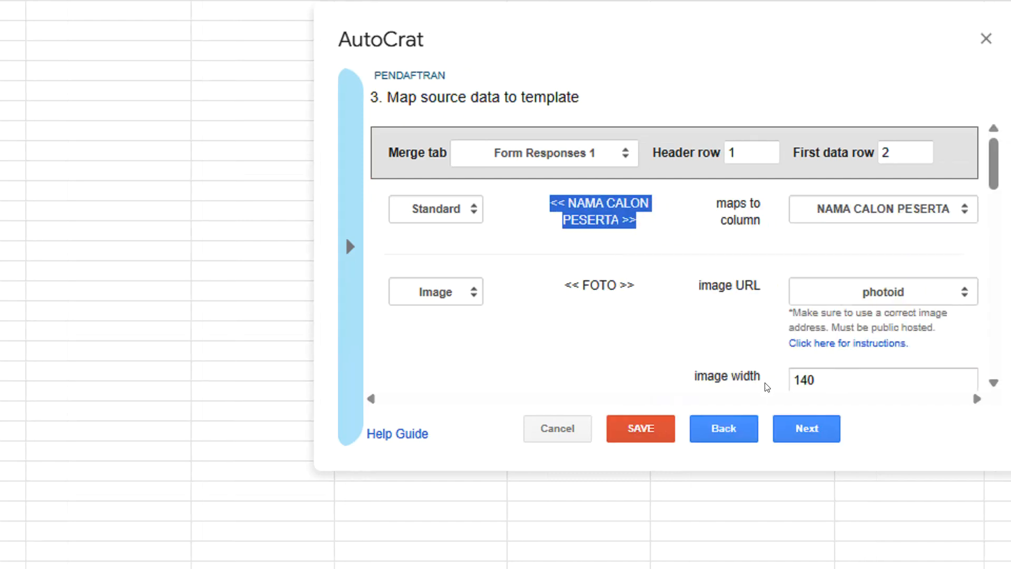
Name the merged files PENDAFTAR << NAMA CALON PESERTA >> and set the output type to PDF
click(760, 431)
click(448, 154)
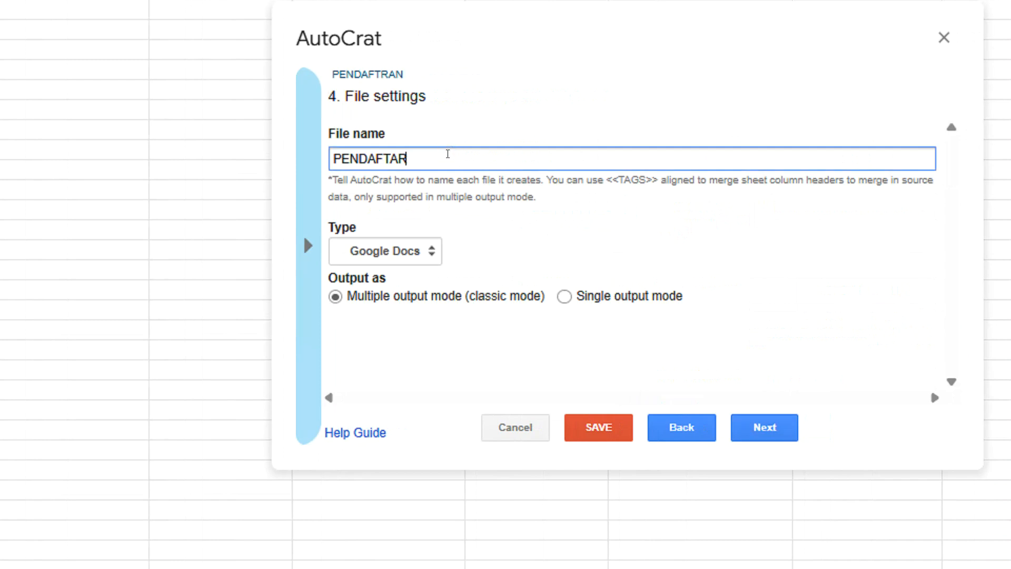
key(ctrl+v)
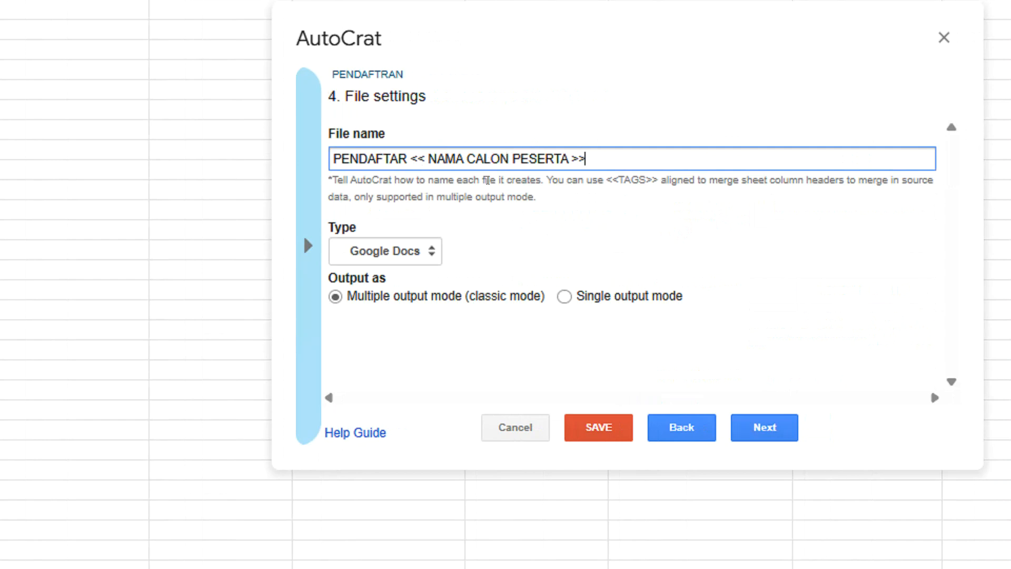
click(415, 253)
click(384, 304)
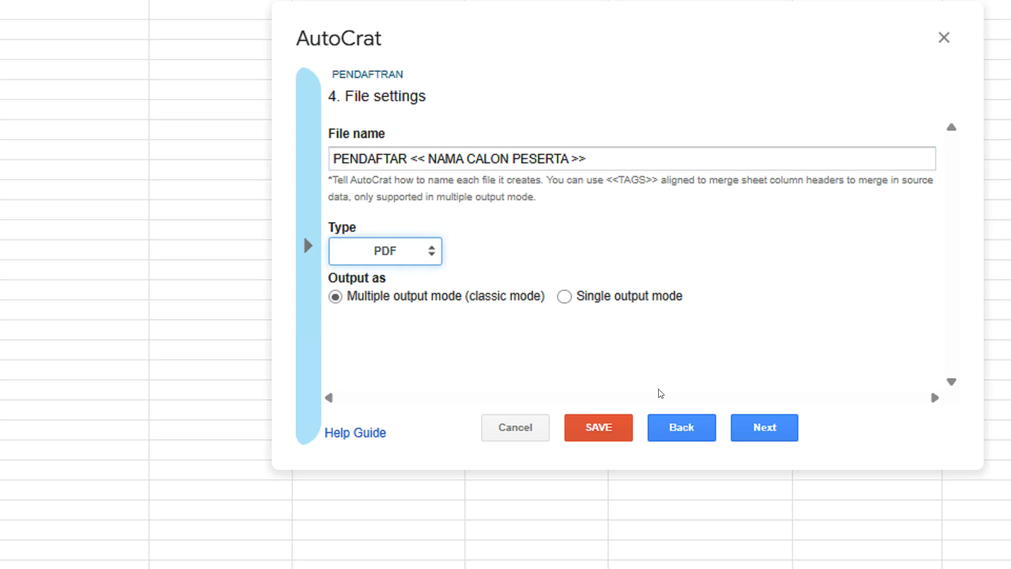
click(770, 424)
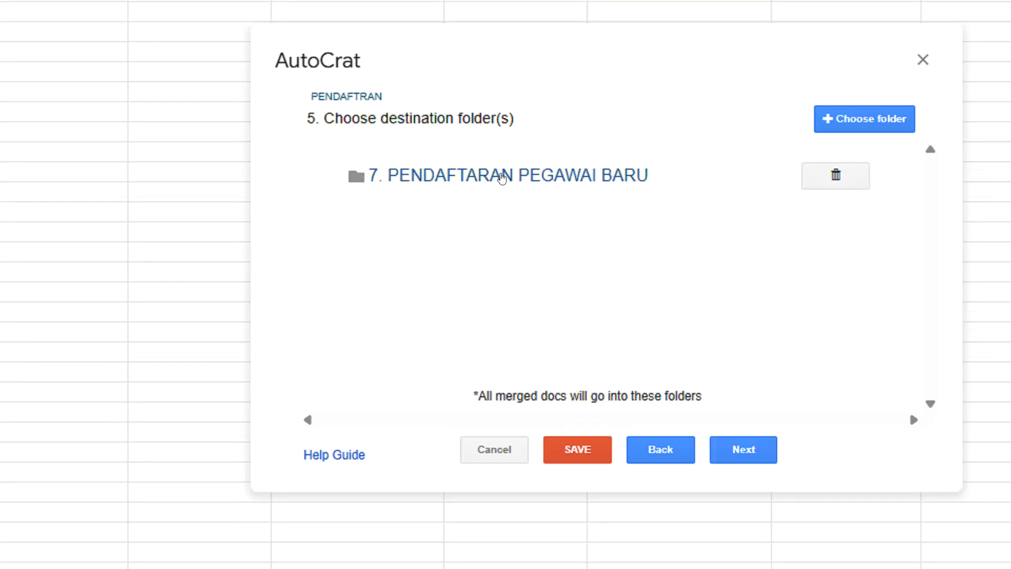
Check the destination folder in Drive, then pass the dynamic folder and merge condition steps unchanged
click(502, 178)
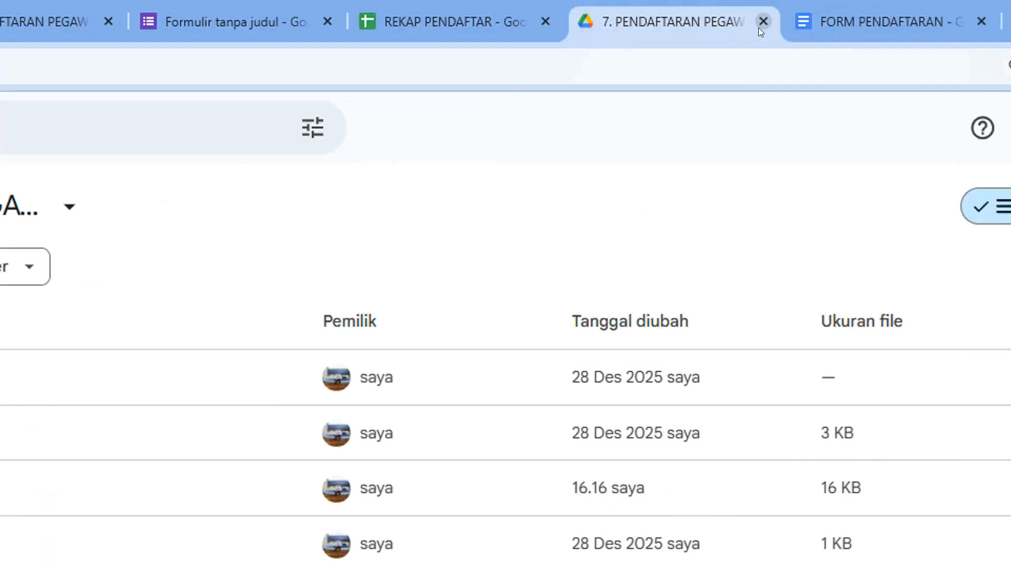
click(760, 25)
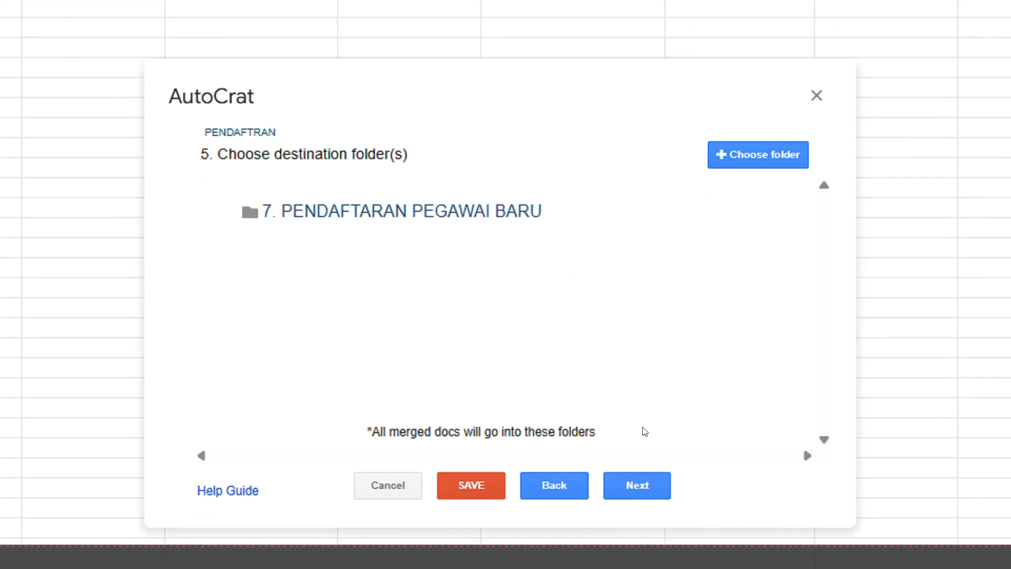
click(641, 513)
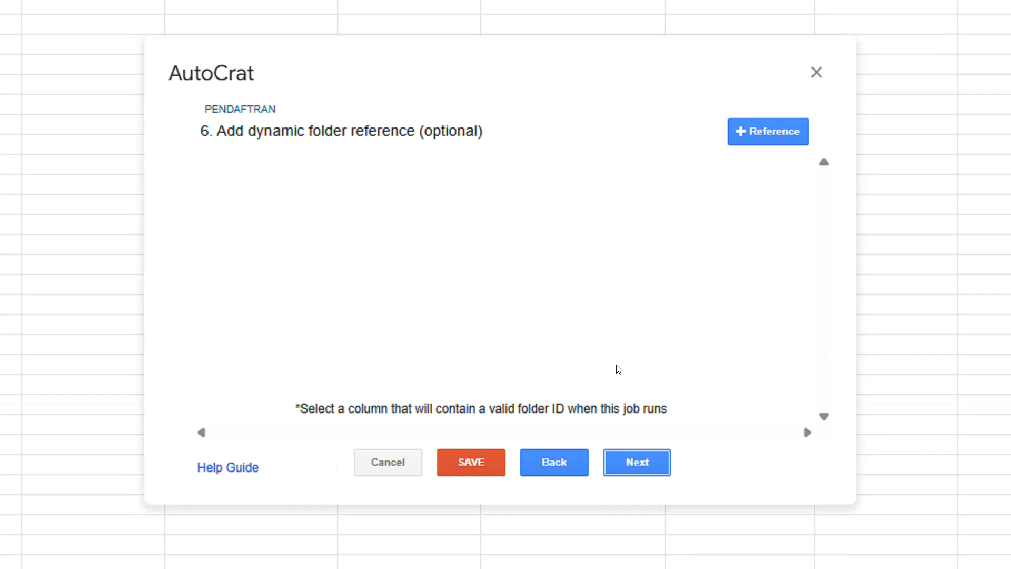
click(638, 456)
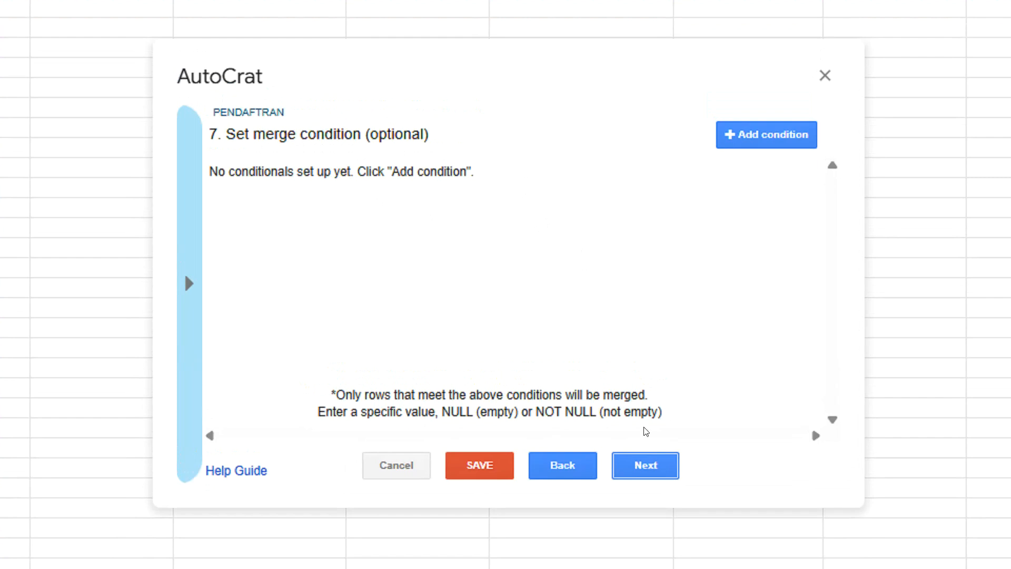
click(646, 466)
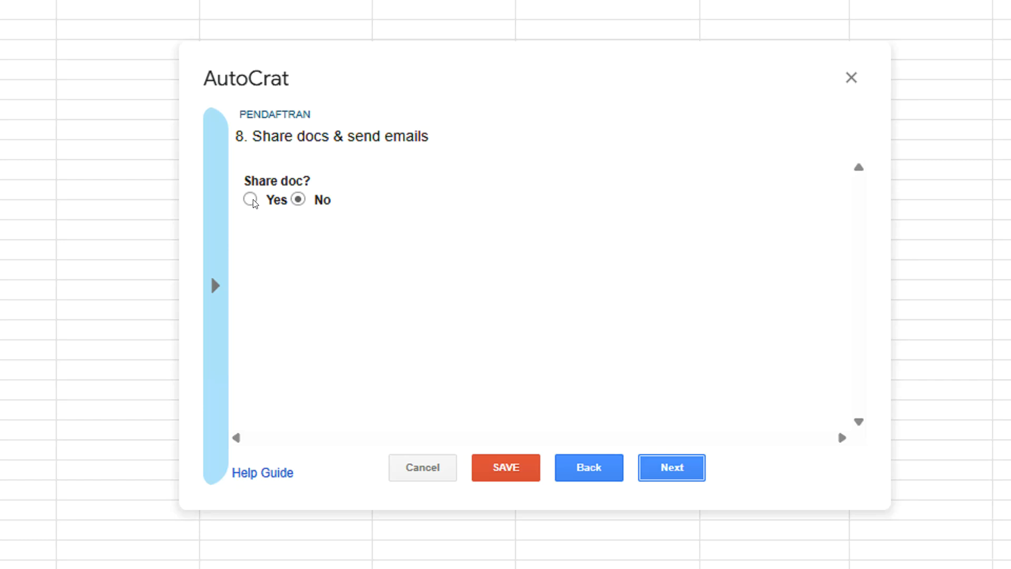
Set Share doc to Yes and address the email To <<ALAMAT EMAIL AKTIF>>
click(252, 200)
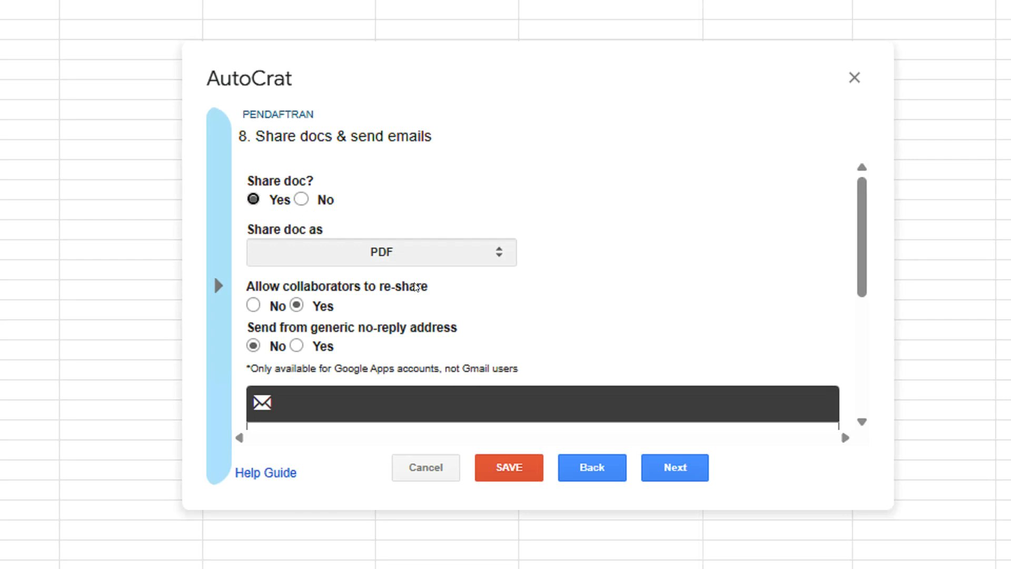
scroll(416, 287, down, 2)
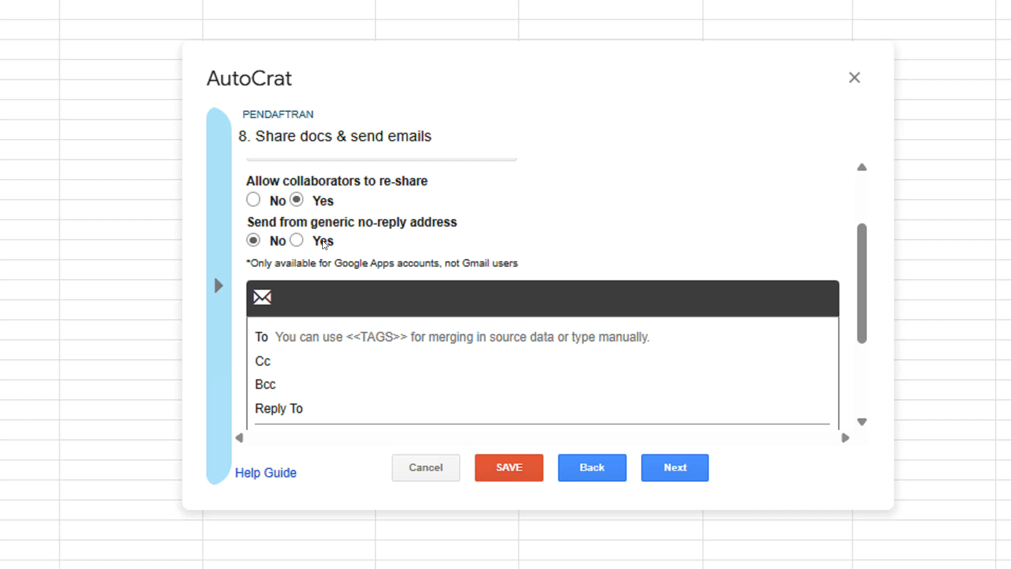
scroll(347, 245, down, 2)
click(340, 226)
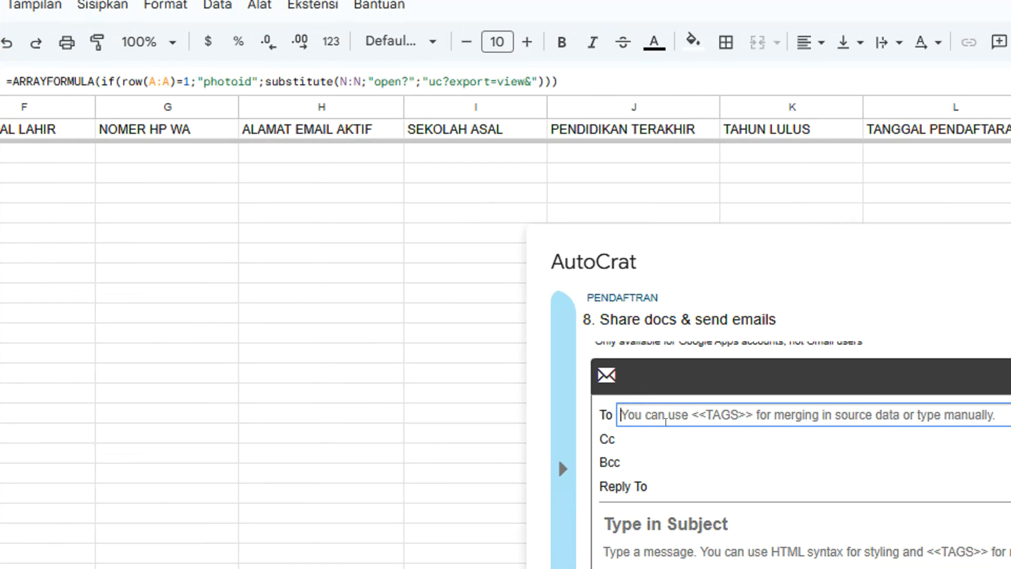
text(<<)
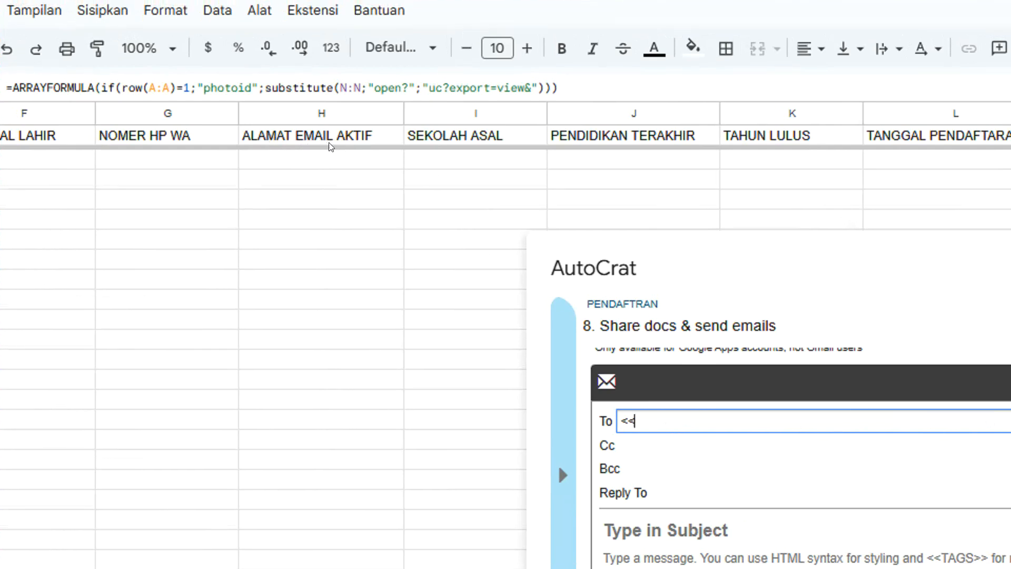
text(ALAMAT EM)
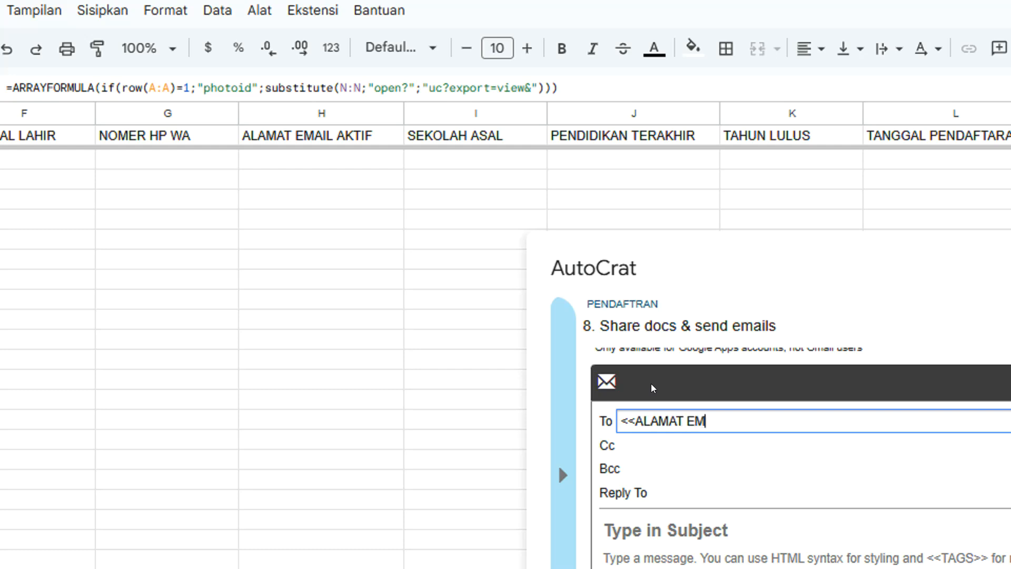
text(AIL AKTIF>>)
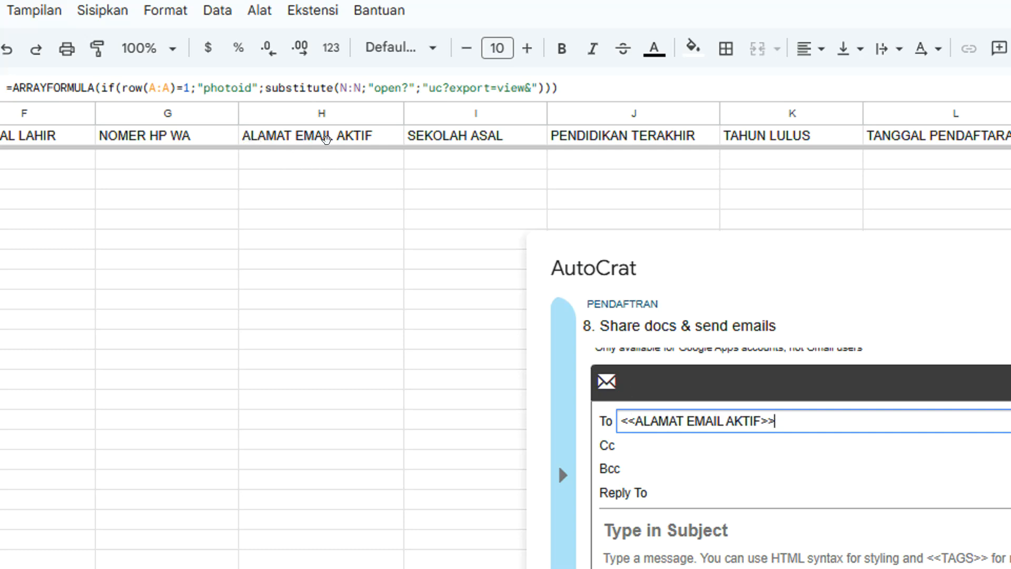
drag(632, 413, 760, 412)
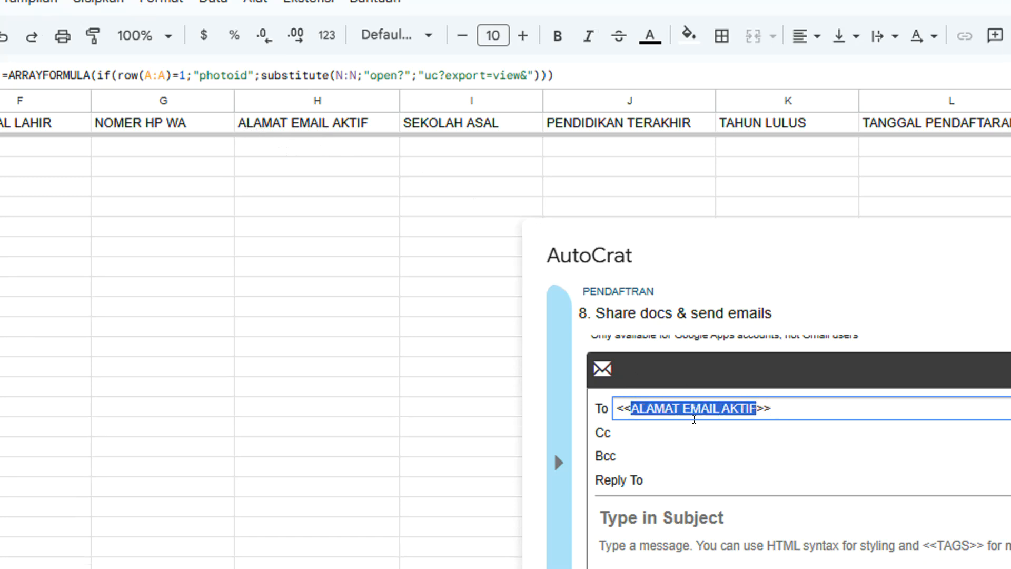
click(701, 428)
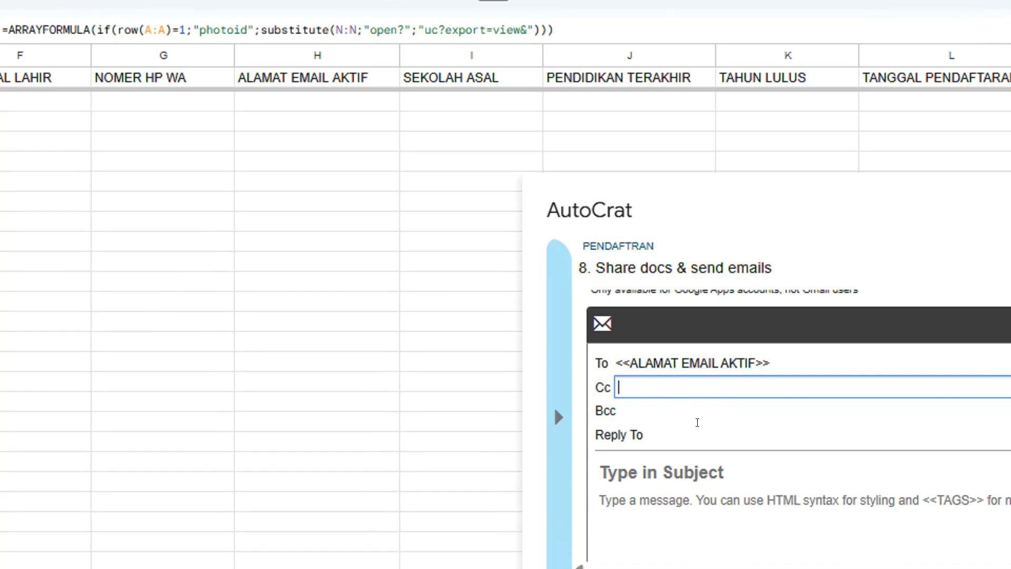
Type the email subject 'BUKTI PENDAFTARAN <<', then begin stepping back through the wizard
scroll(698, 454, down, 1)
click(698, 401)
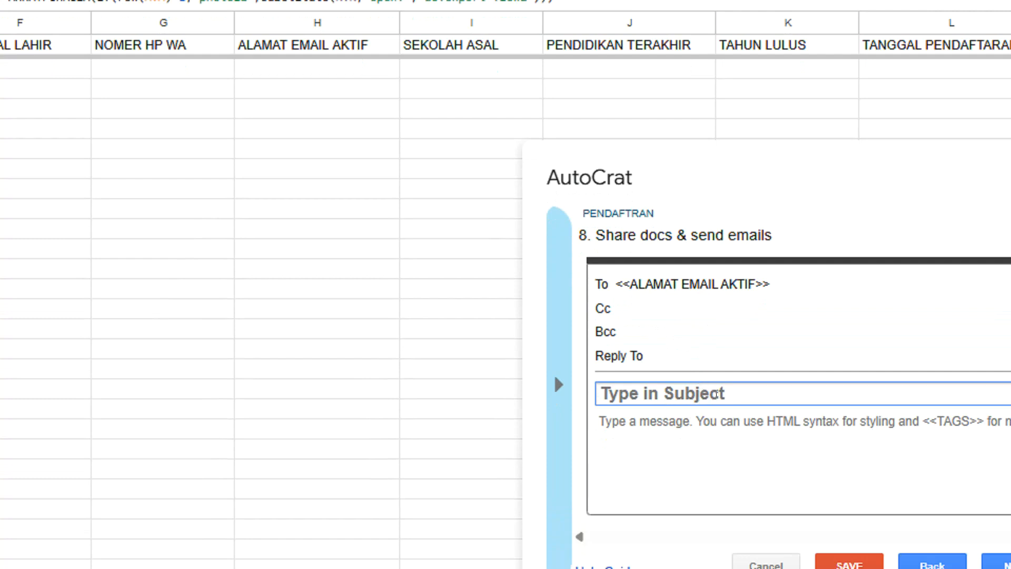
text(DOKUM)
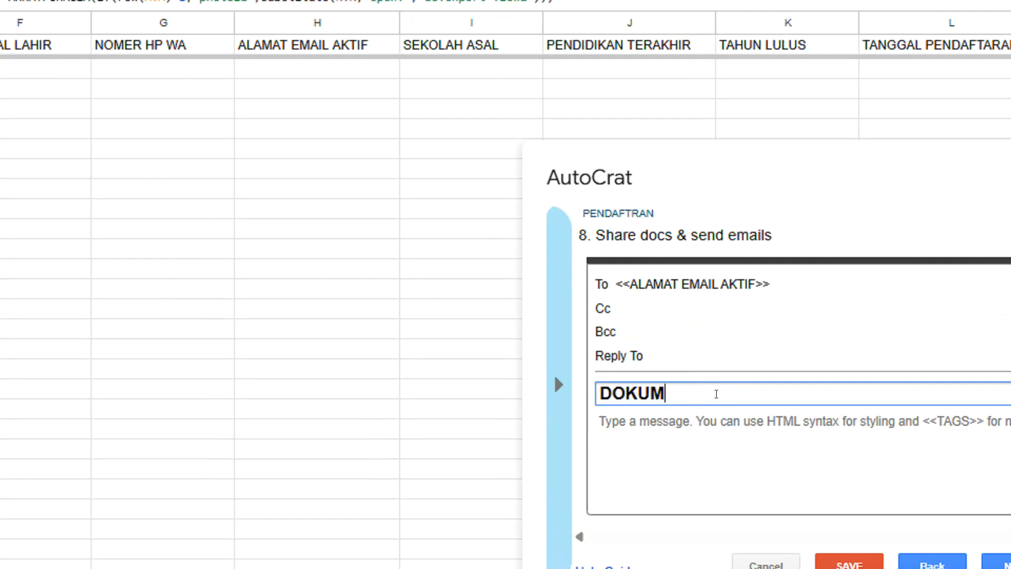
text(EN PEN)
key(BackSpace)
key(BackSpace)
key(BackSpace)
key(BackSpace)
key(BackSpace)
key(BackSpace)
key(BackSpace)
key(BackSpace)
key(BackSpace)
key(BackSpace)
key(BackSpace)
text(BUK)
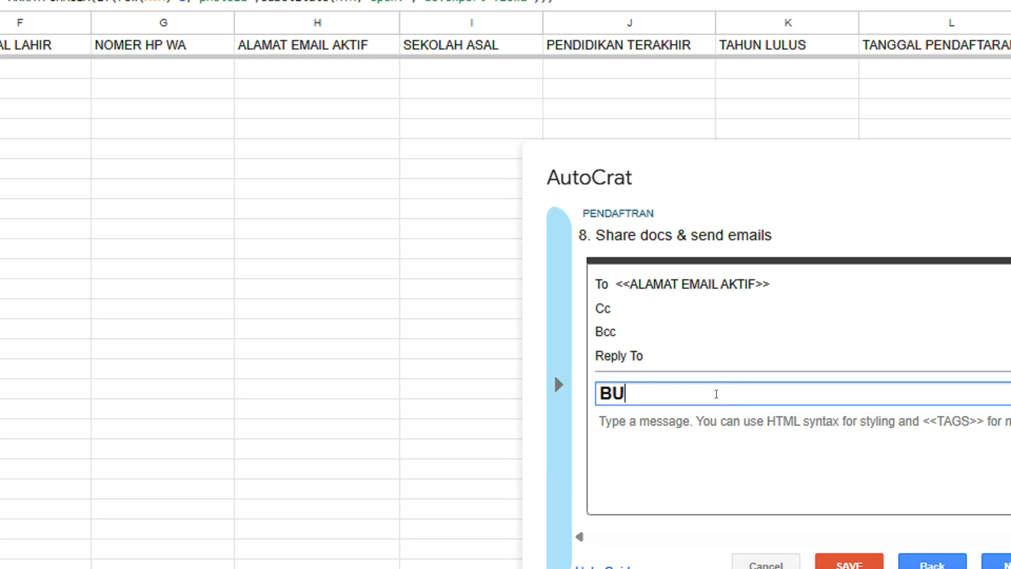
text(TI PENDAFTARAN)
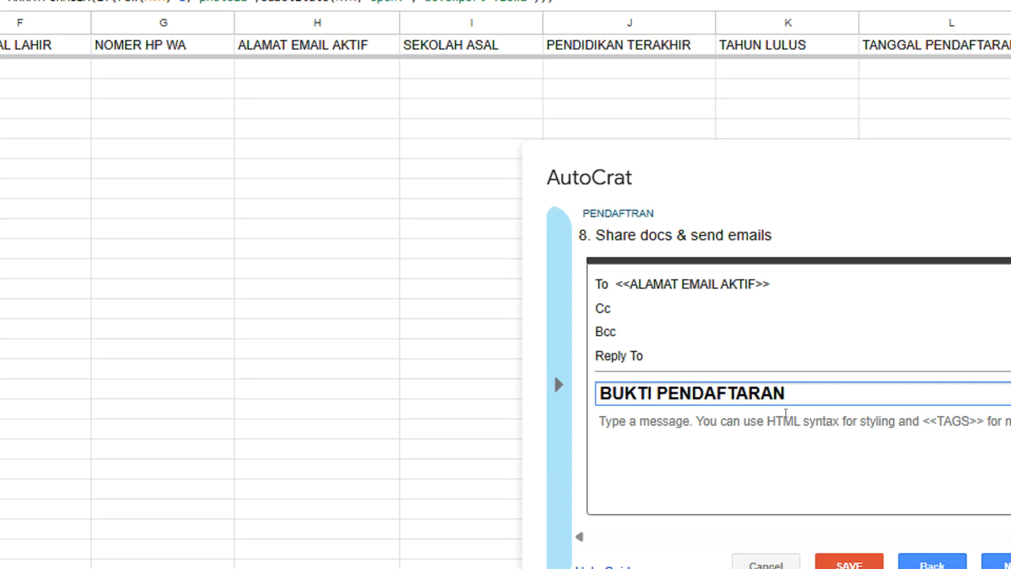
text(<<)
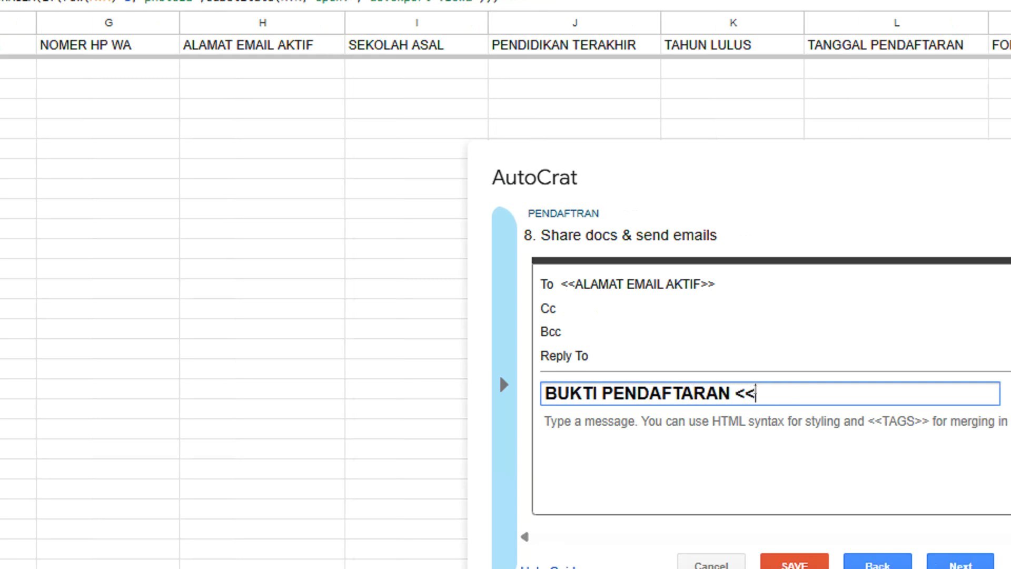
click(751, 429)
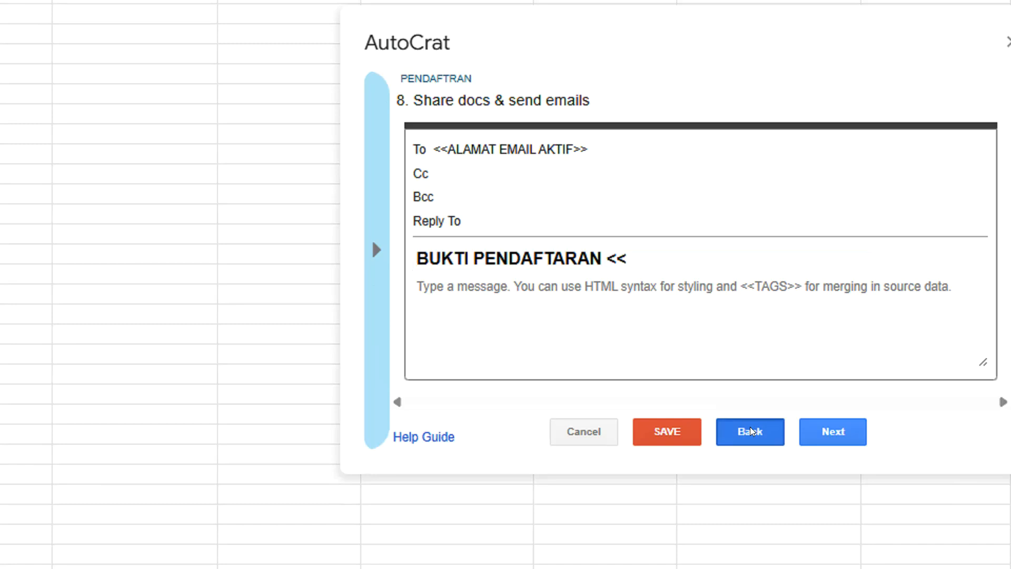
Go back to the file settings and copy the << NAMA CALON PESERTA >> tag from the file name
click(751, 429)
click(751, 429)
click(750, 431)
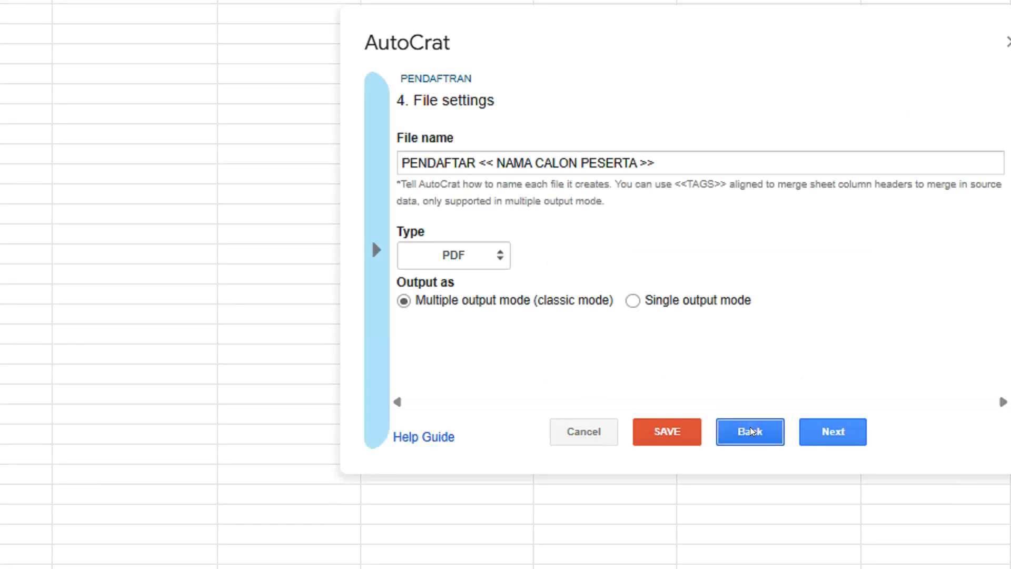
drag(654, 160, 478, 163)
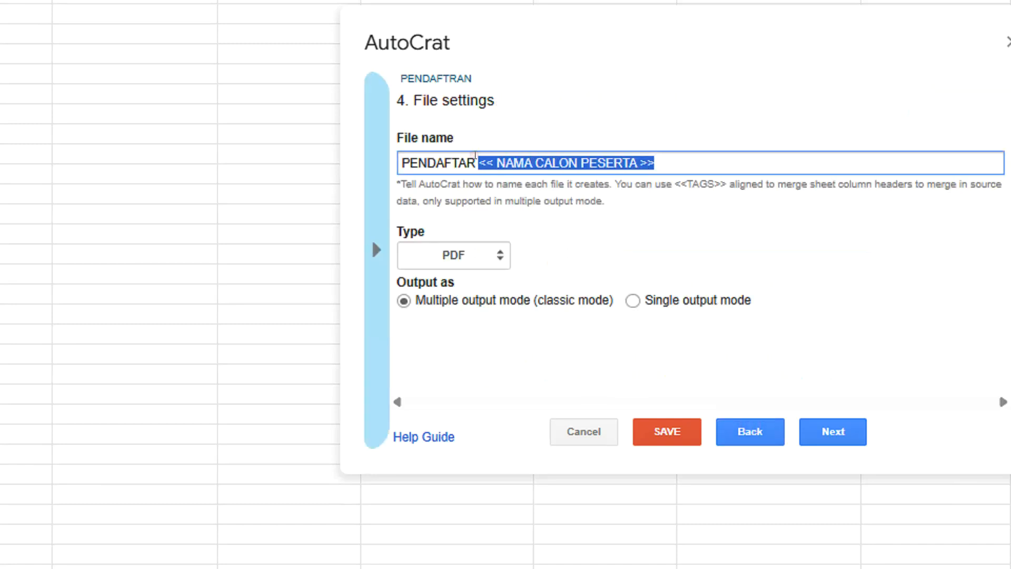
right_click(498, 168)
click(545, 311)
Return to the email settings and complete the subject as 'BUKTI PENDAFTARAN << NAMA CALON PESERTA >>'
click(845, 432)
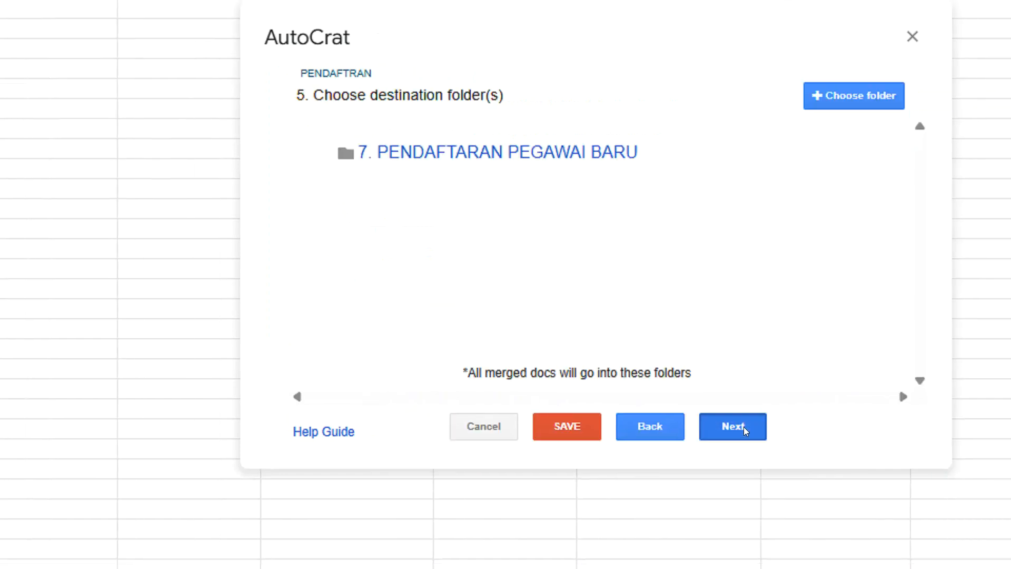
click(745, 431)
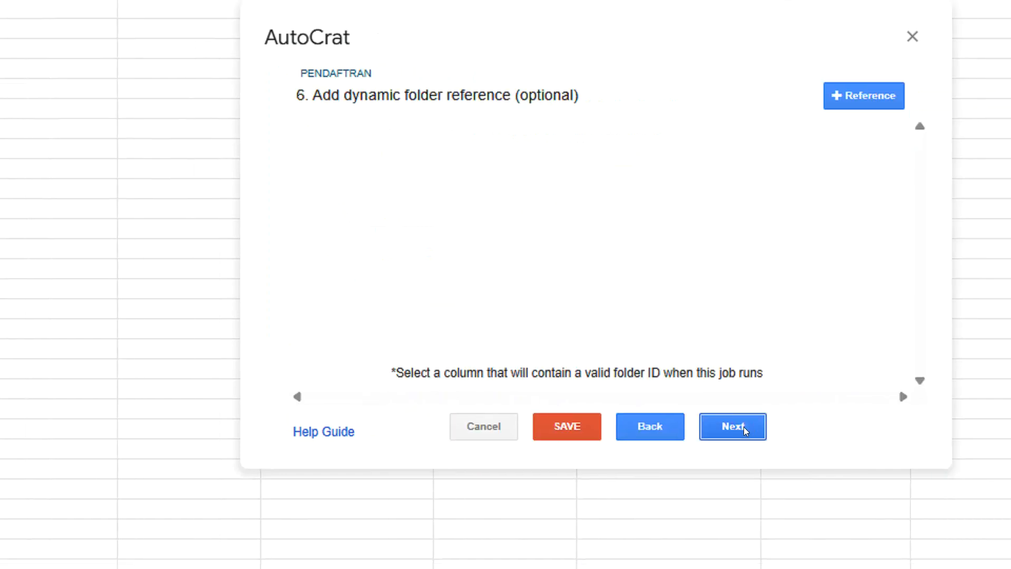
click(746, 430)
click(746, 430)
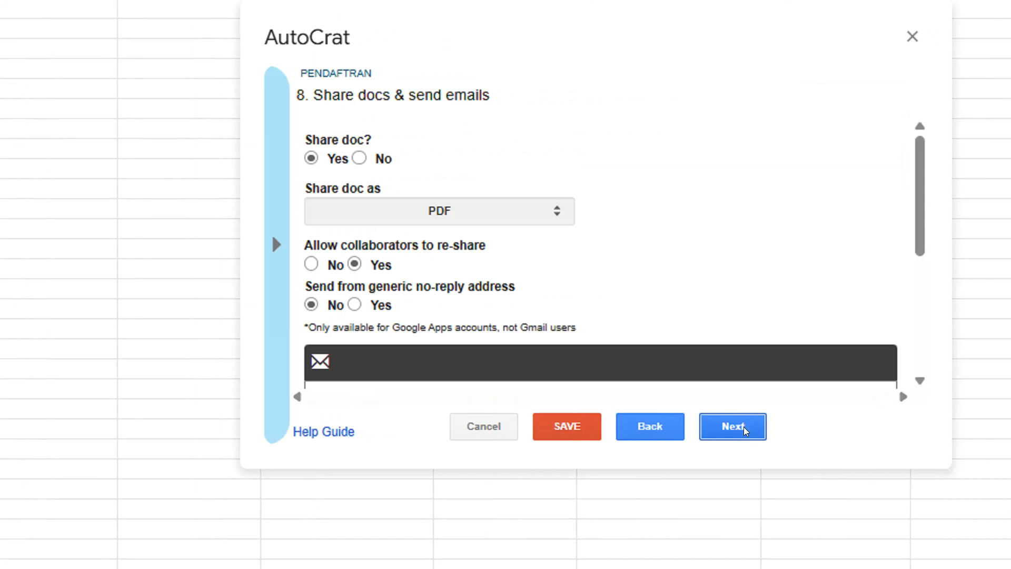
scroll(702, 287, down, 5)
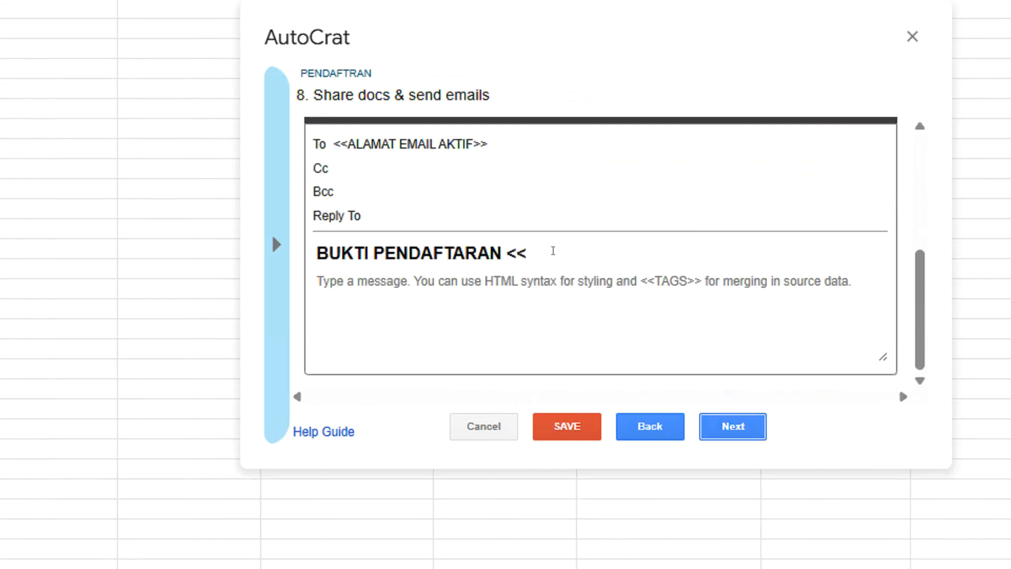
click(554, 250)
double_click(518, 253)
key(ctrl+v)
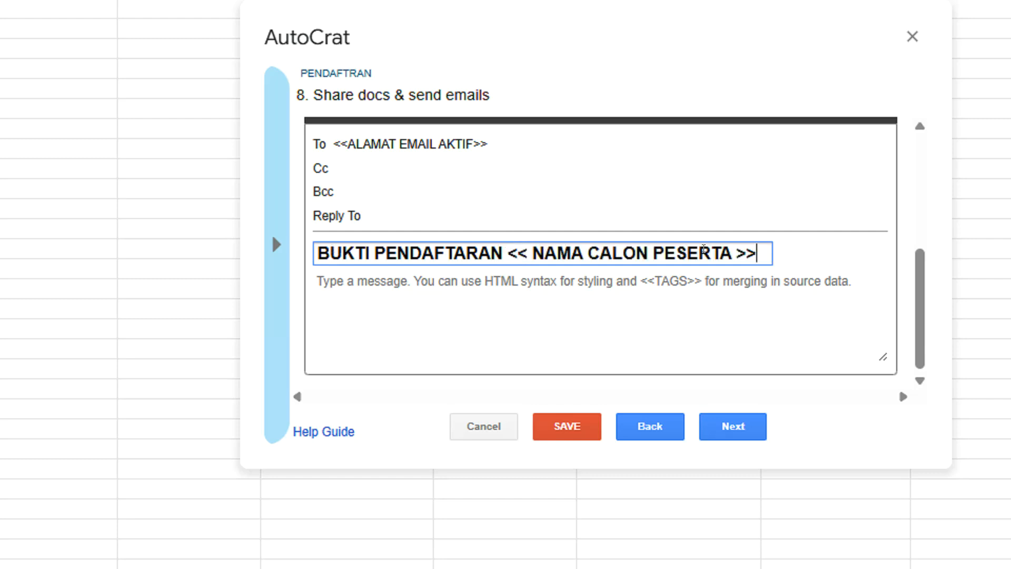
drag(505, 252, 756, 252)
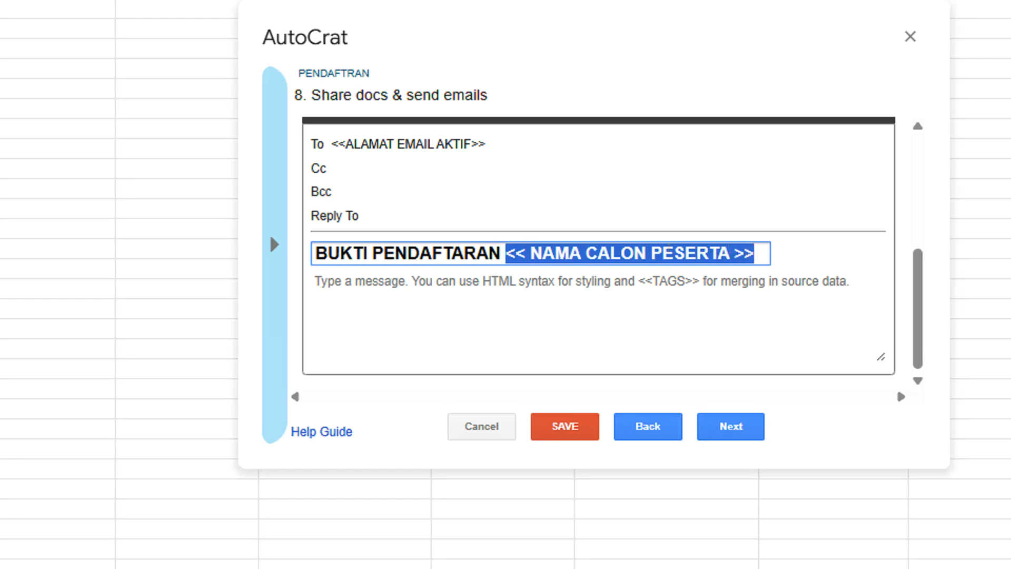
click(747, 424)
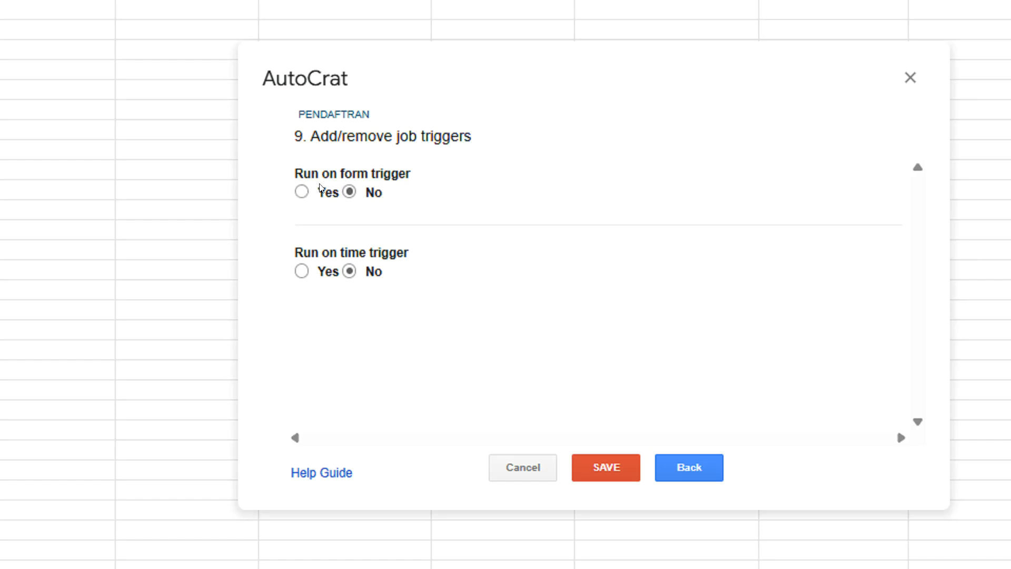
Turn on 'Run on form trigger' for the PENDAFTRAN job, confirm YES, and save the job
click(302, 192)
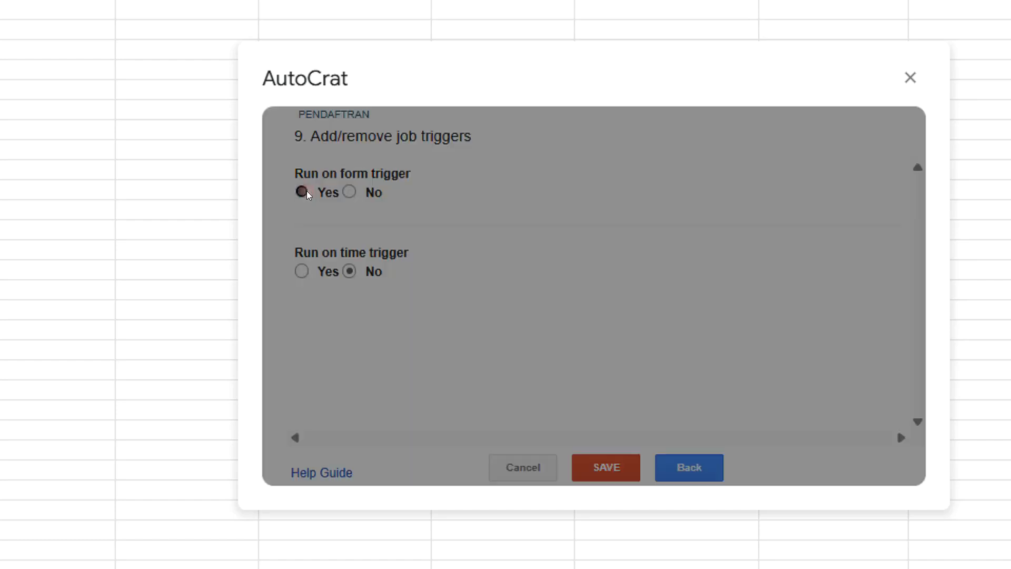
click(758, 274)
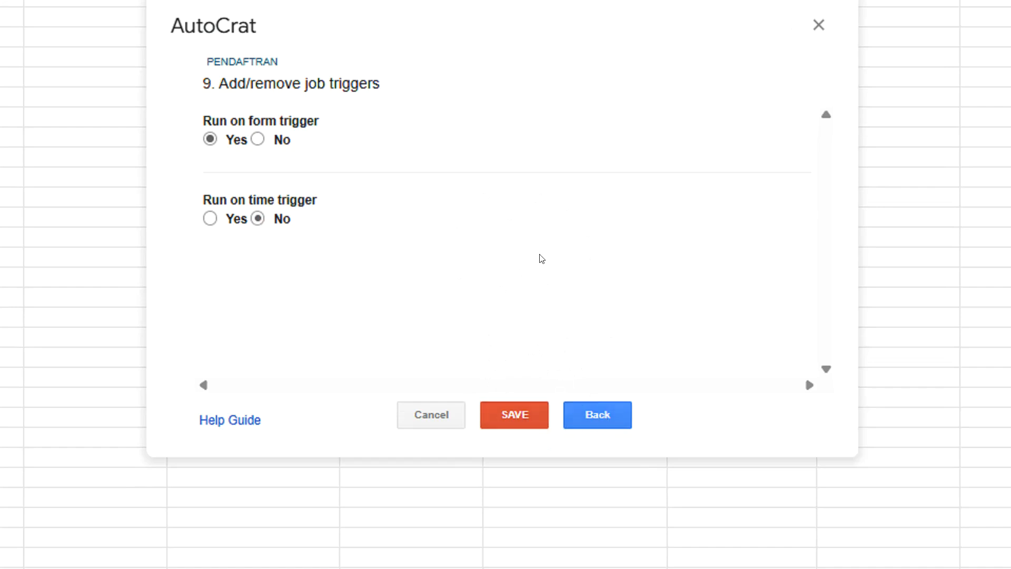
click(528, 416)
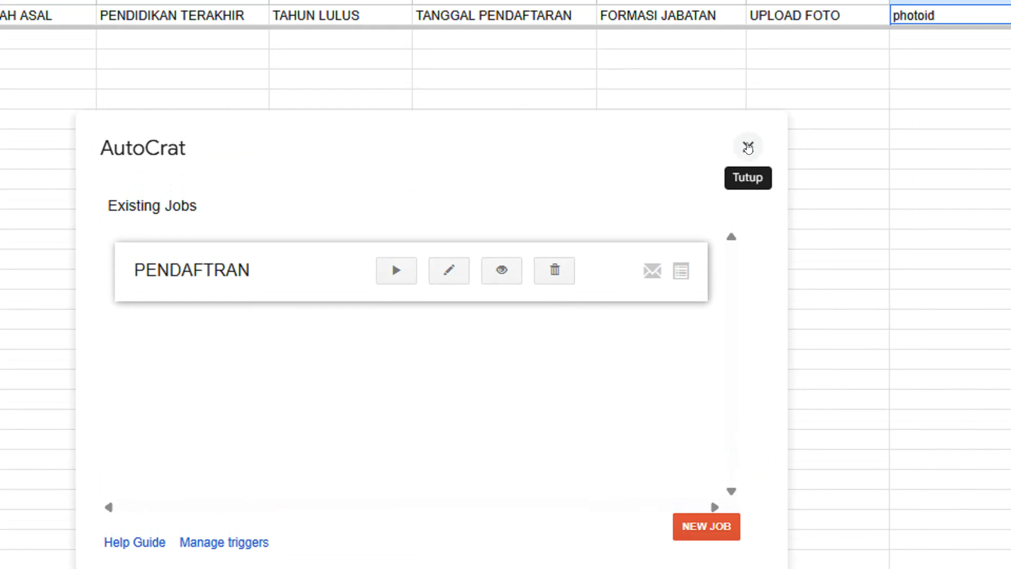
Give anyone with the link view access to the 7. PENDAFTARAN PEGAWAI BARU folder in Drive
click(748, 147)
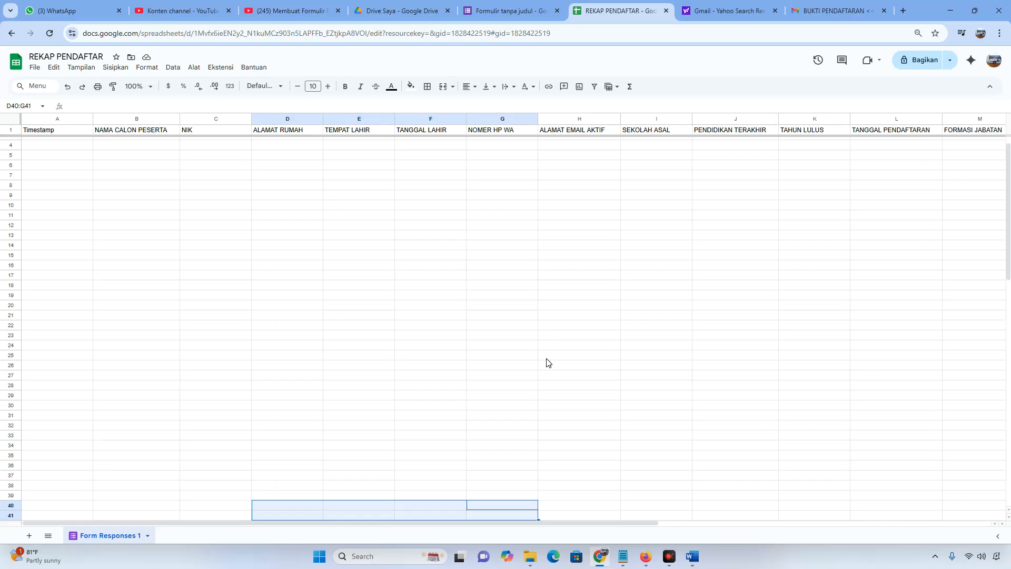
click(380, 15)
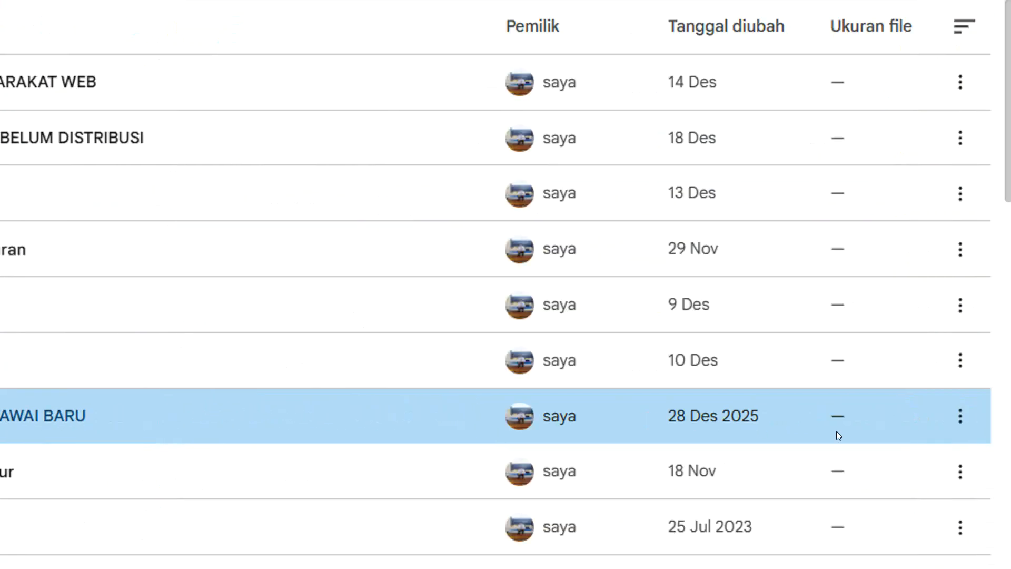
click(757, 412)
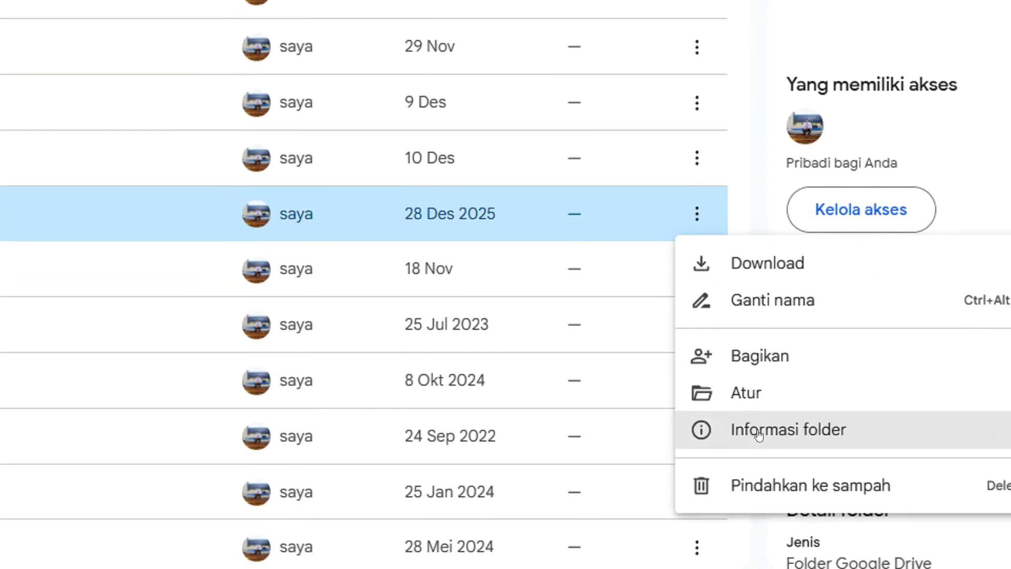
mouse_move(758, 435)
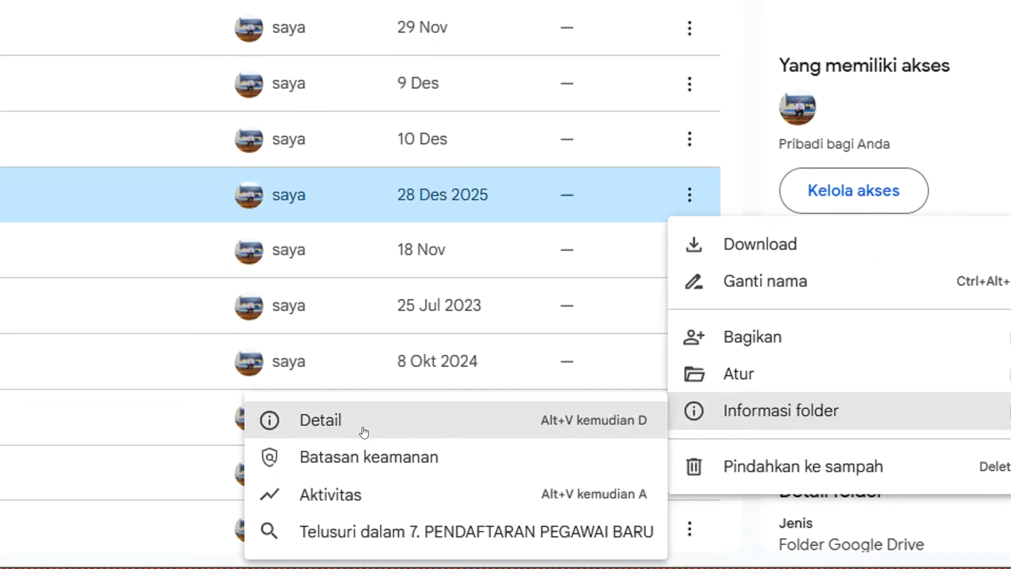
click(393, 453)
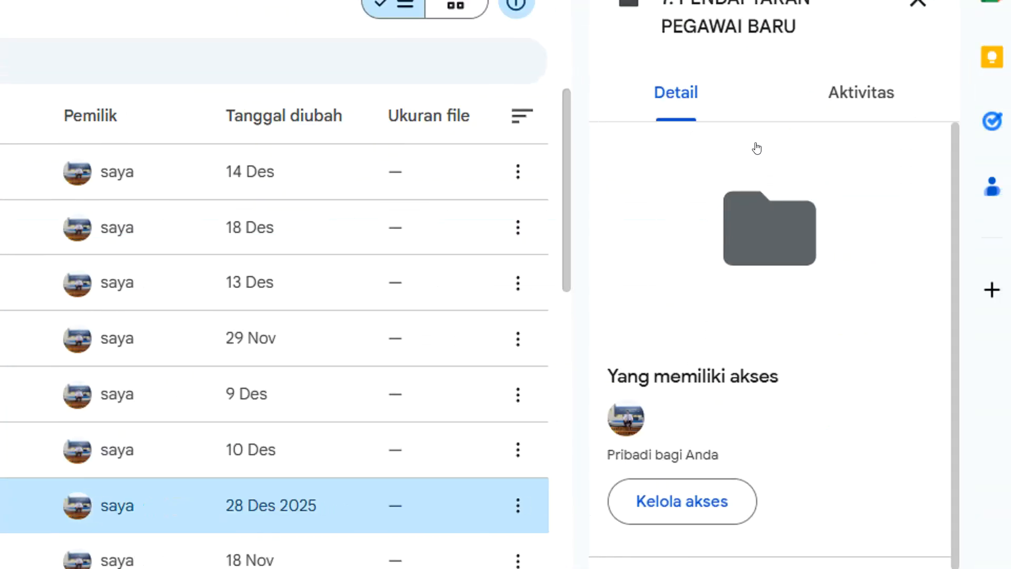
click(687, 431)
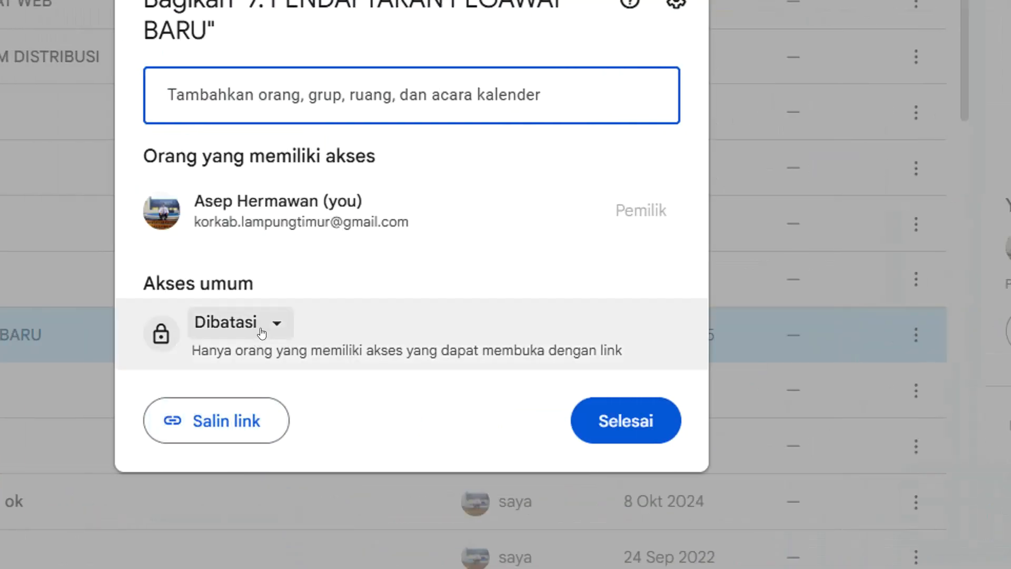
click(262, 328)
click(280, 432)
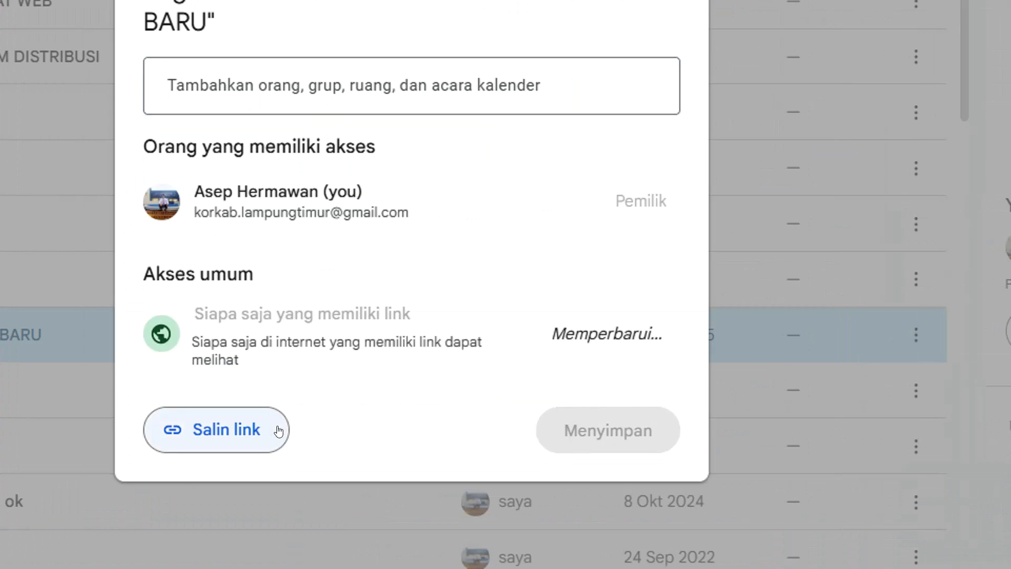
click(630, 422)
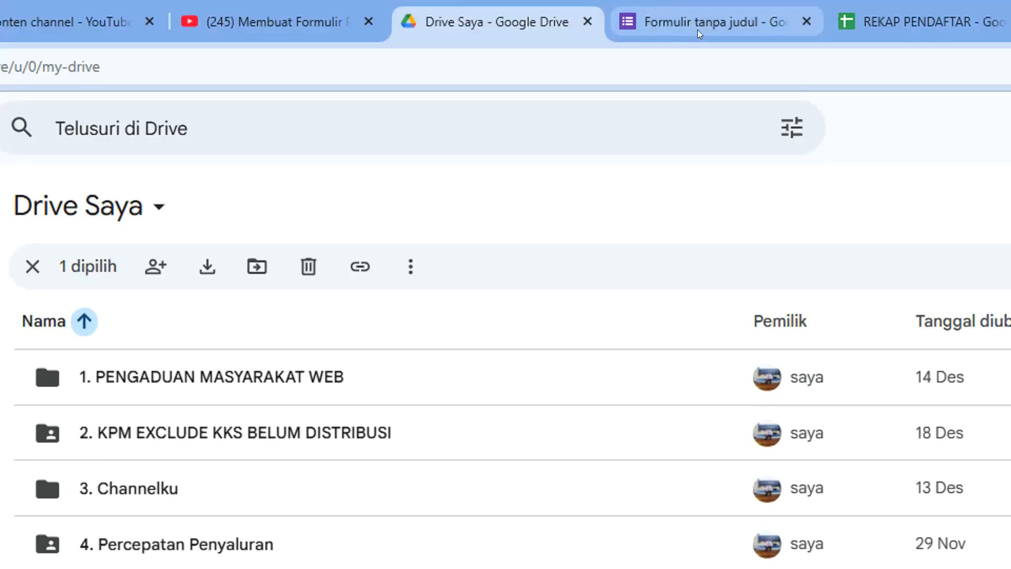
click(697, 24)
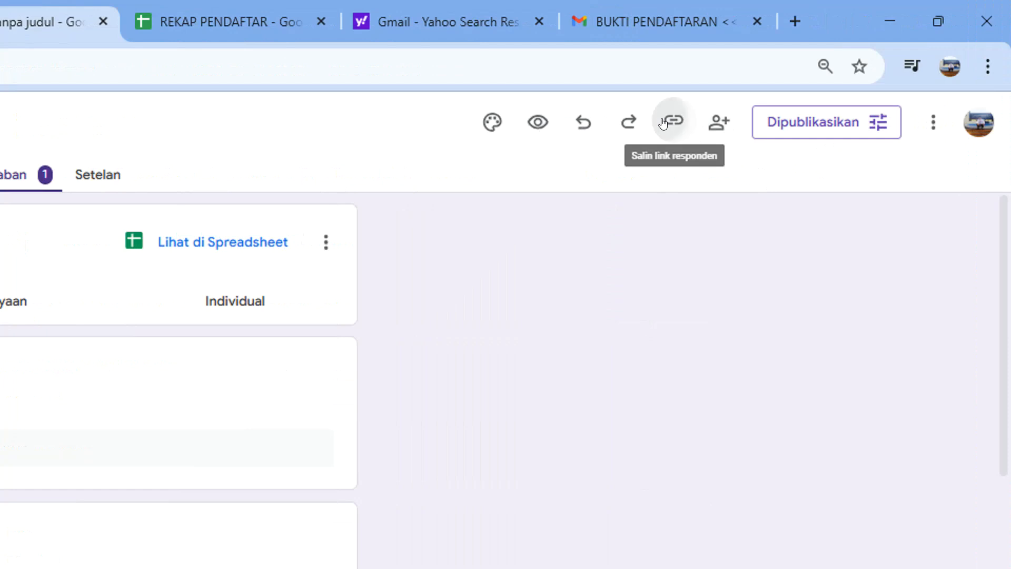
Copy the form's shortened respondent link
click(663, 123)
click(687, 252)
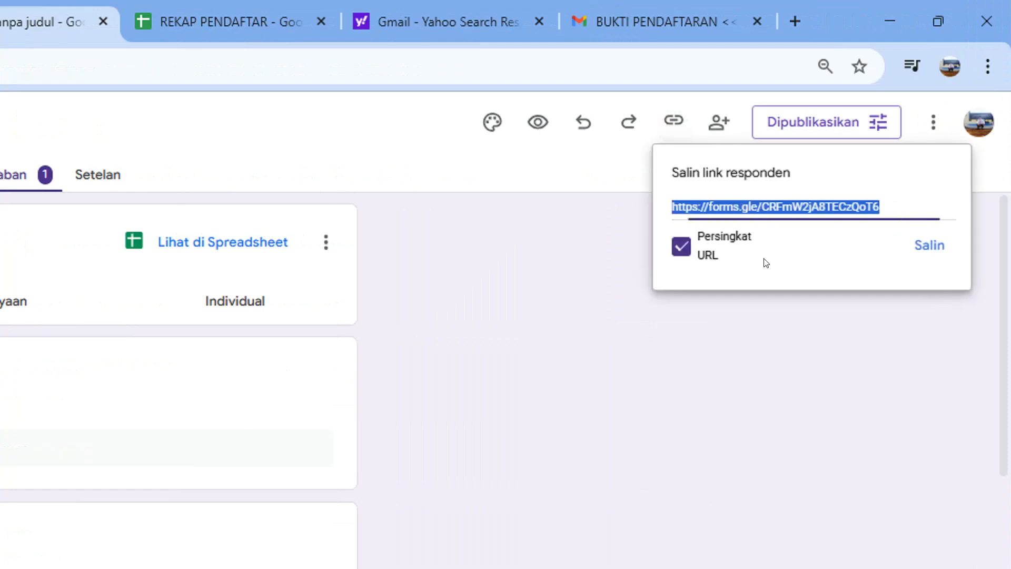
click(929, 245)
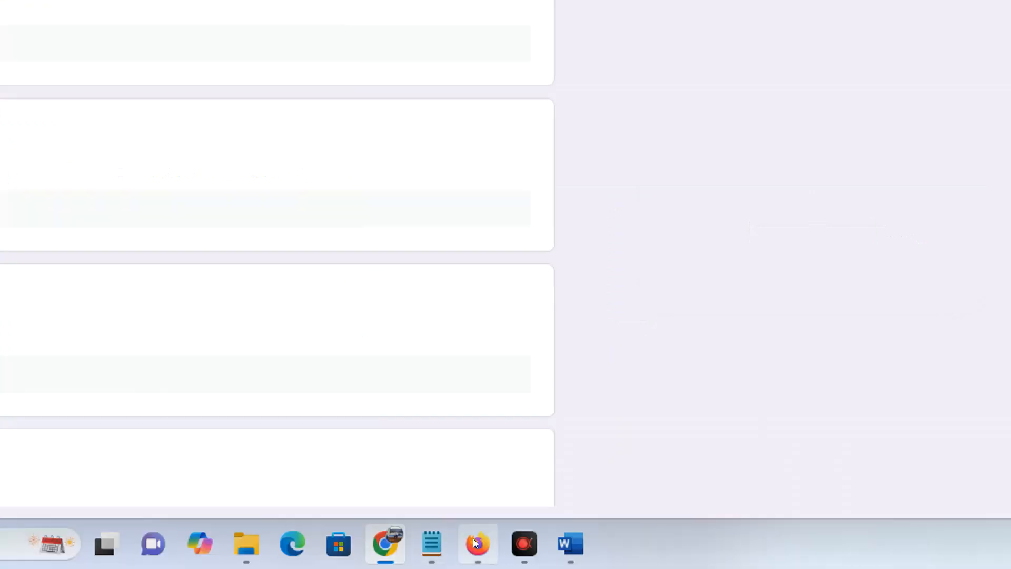
Open the copied form link in the other browser
click(474, 542)
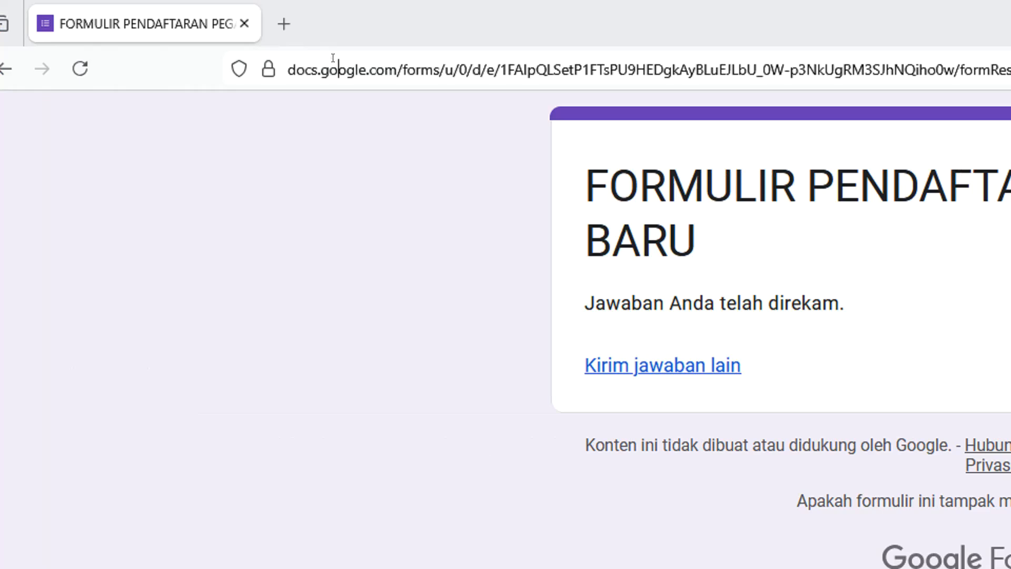
click(90, 58)
text(https://forms.gle/CRFmW2jABTECzQoT6)
key(Return)
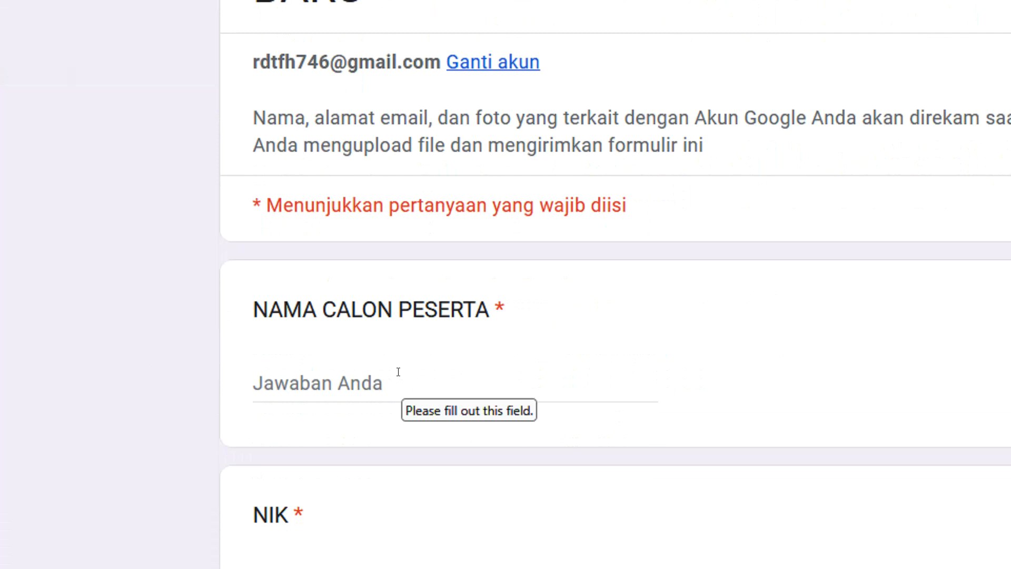
Enter the applicant's name and NIK, with LAMPUNG as both home address and birthplace
click(399, 372)
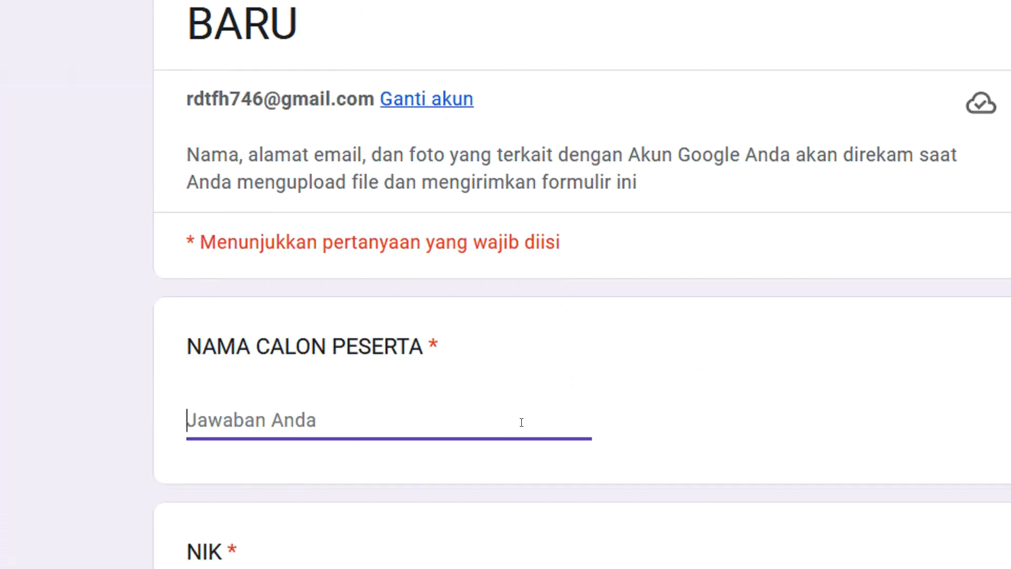
text(BUDI)
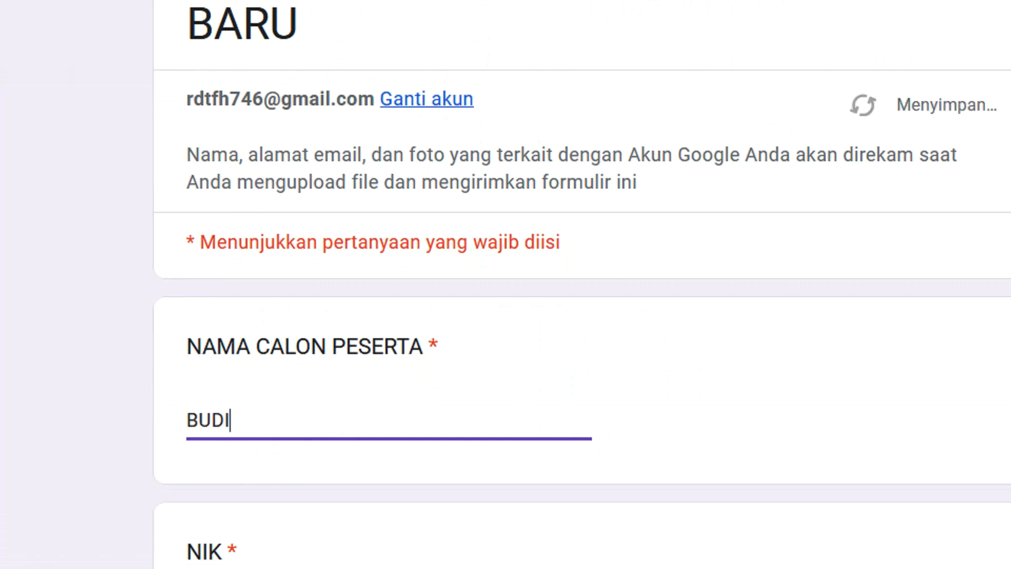
click(400, 475)
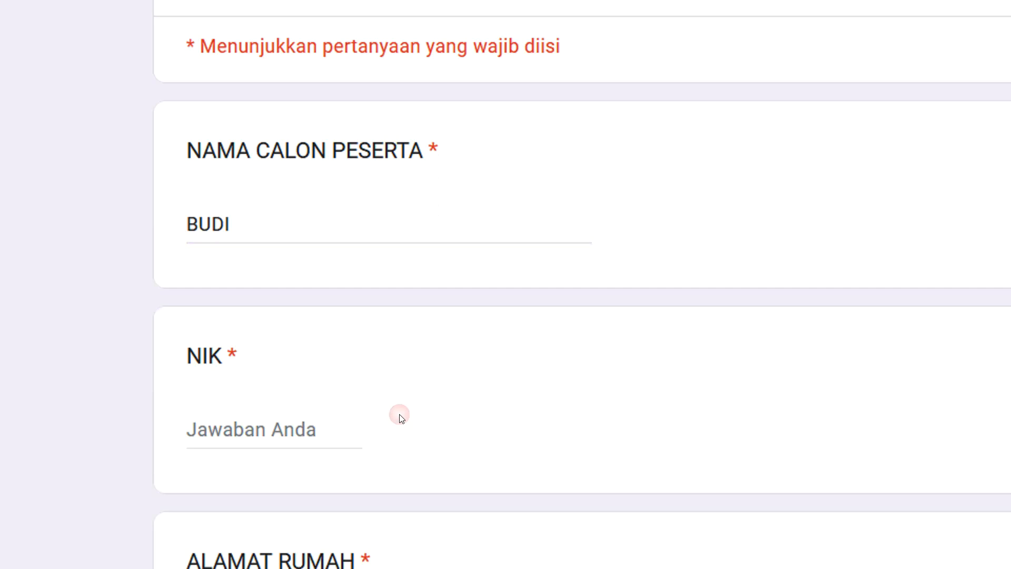
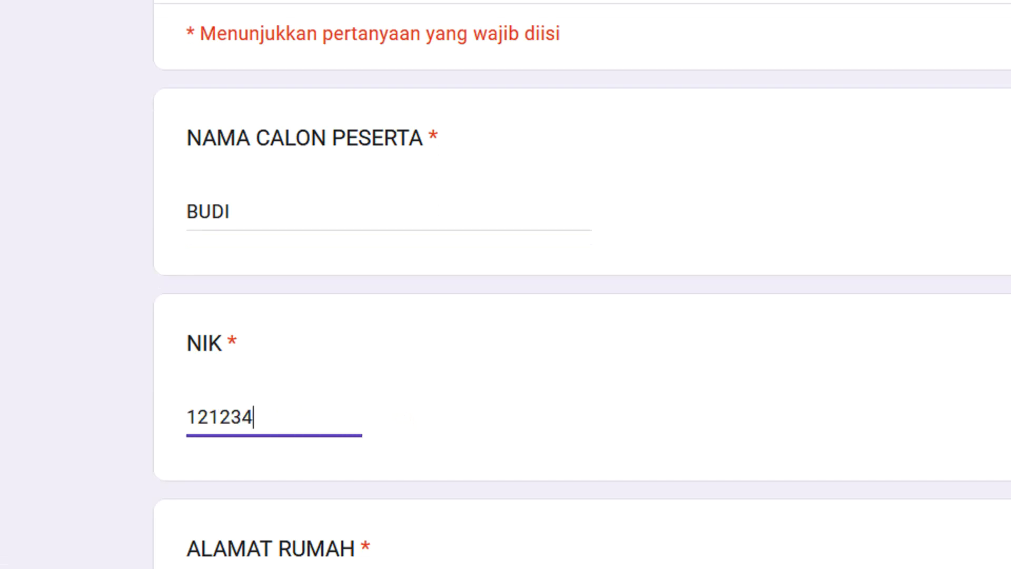
click(315, 307)
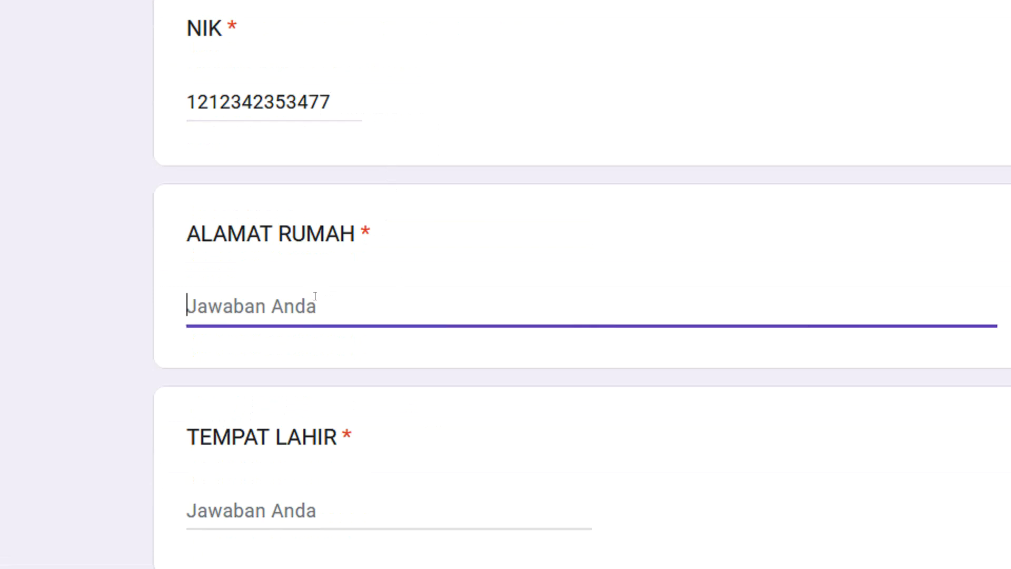
text(LAMPUNG)
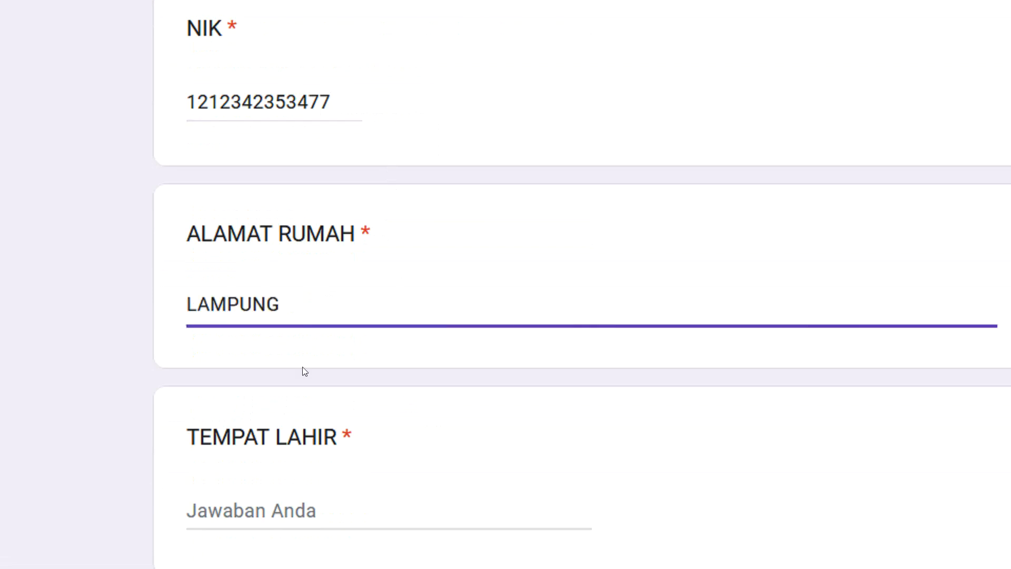
scroll(313, 328, down, 2)
click(389, 435)
text(LAMPUNG)
scroll(346, 193, down, 10)
scroll(334, 147, up, 3)
click(345, 304)
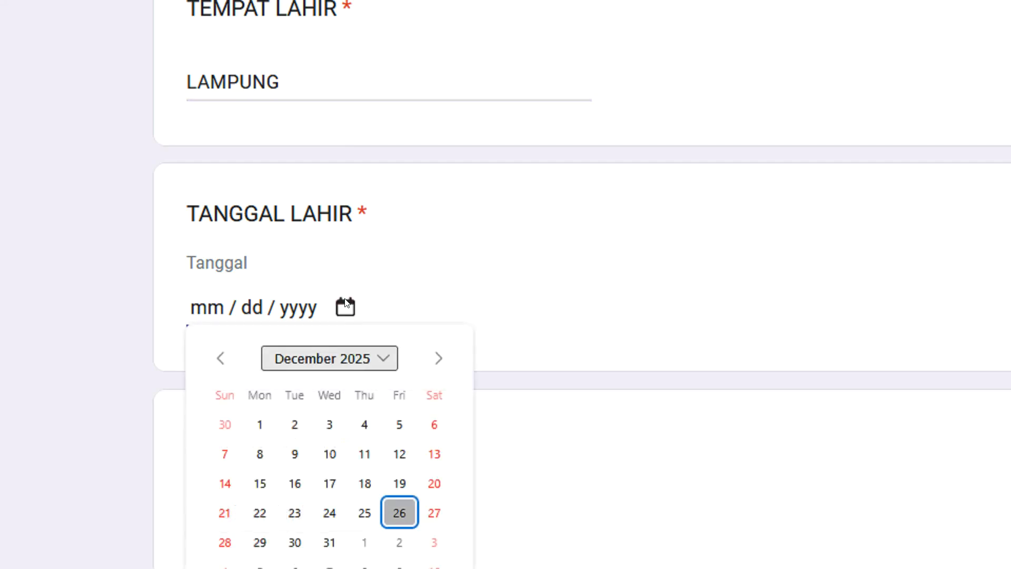
click(375, 359)
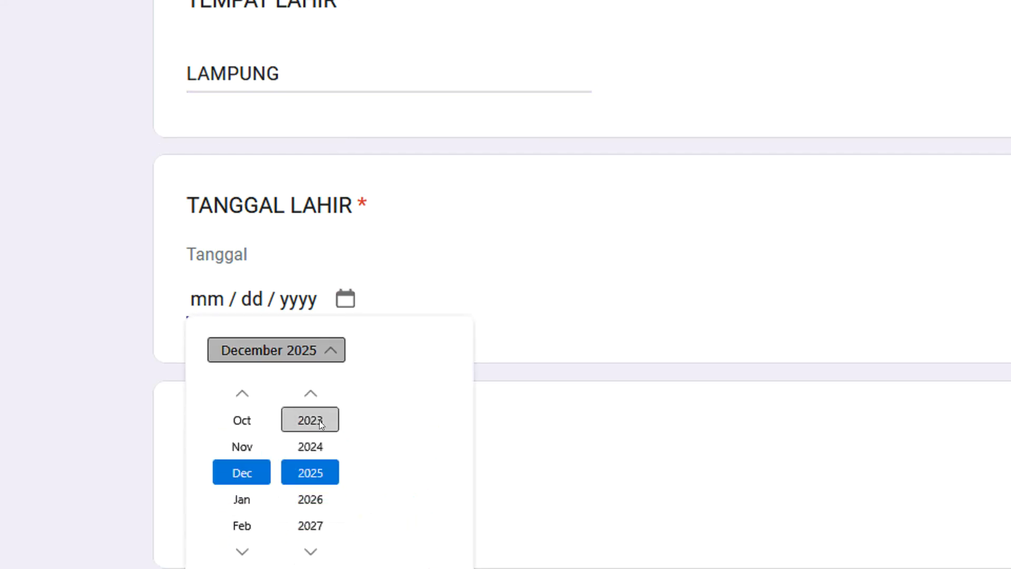
click(311, 394)
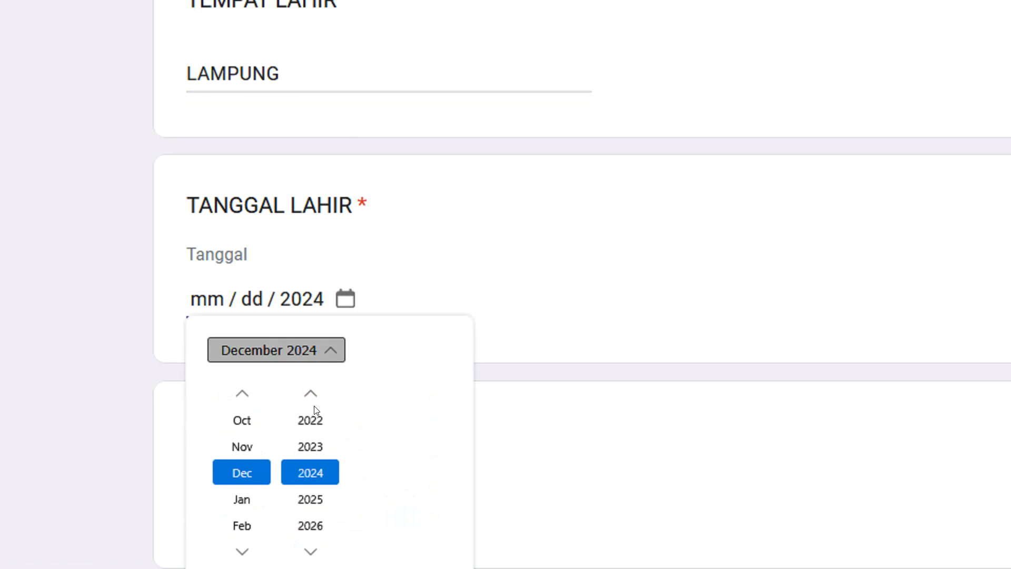
click(316, 397)
click(316, 398)
click(316, 397)
click(316, 397)
click(316, 398)
click(316, 397)
click(316, 398)
click(316, 397)
click(316, 397)
click(316, 397)
click(331, 343)
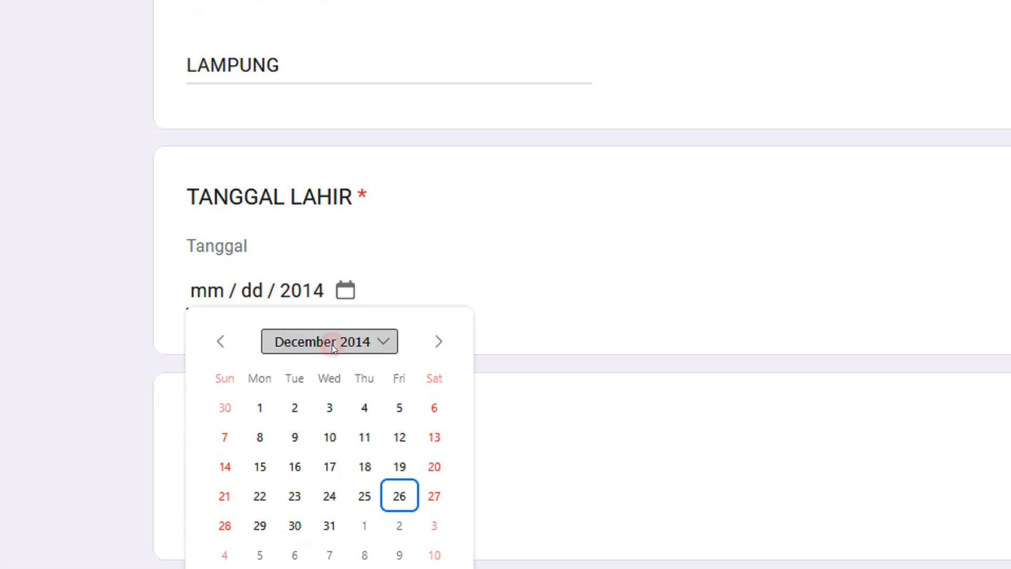
scroll(405, 407, down, 1)
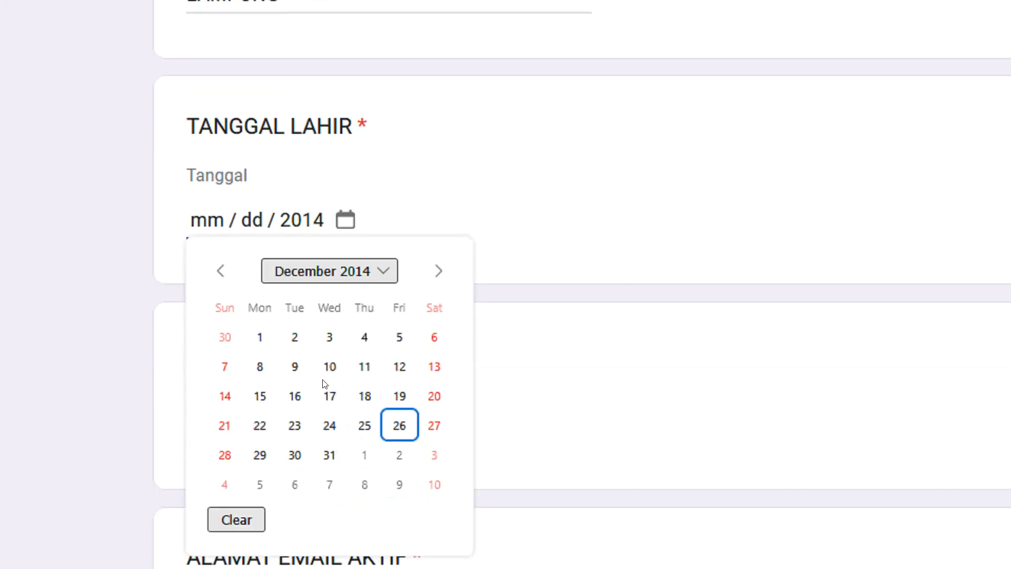
click(299, 370)
scroll(310, 320, down, 2)
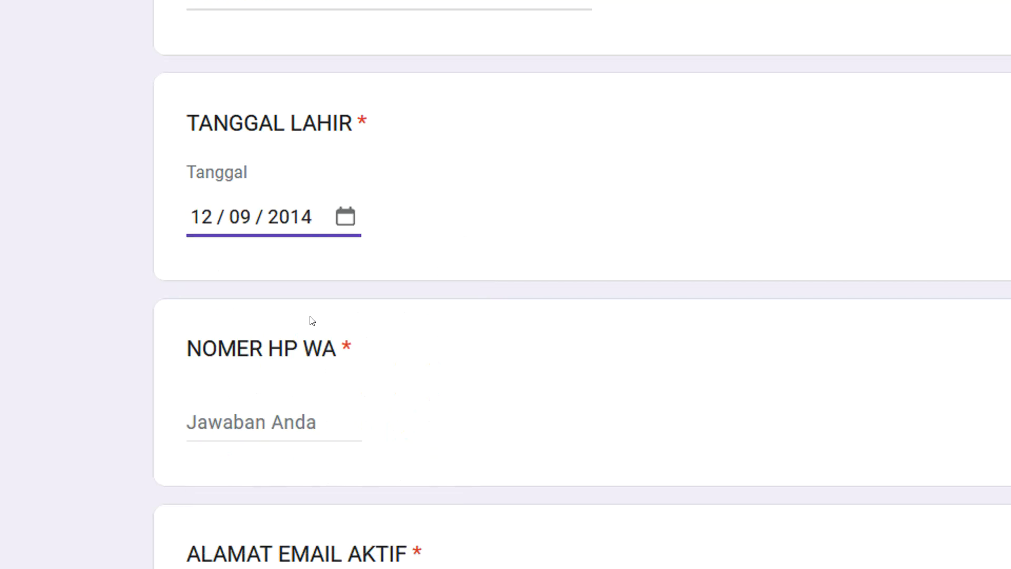
Enter the applicant's WhatsApp number and active email address
text(1244345235235)
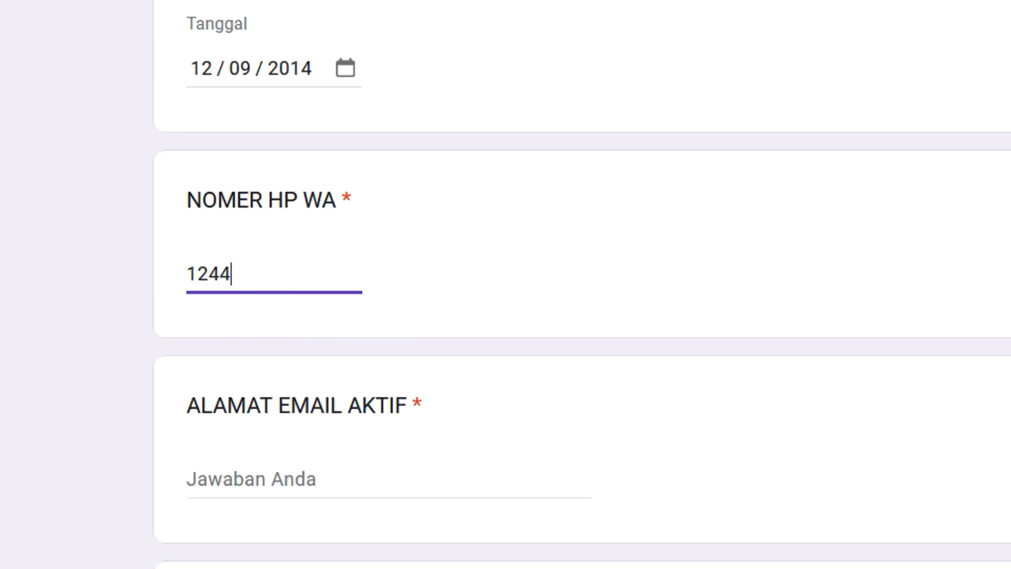
scroll(300, 276, down, 4)
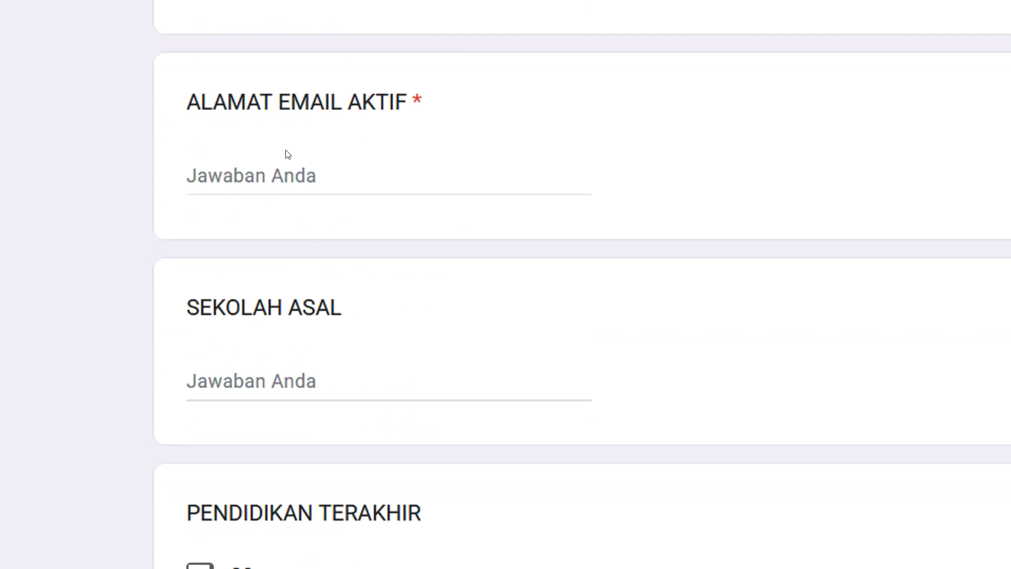
click(282, 174)
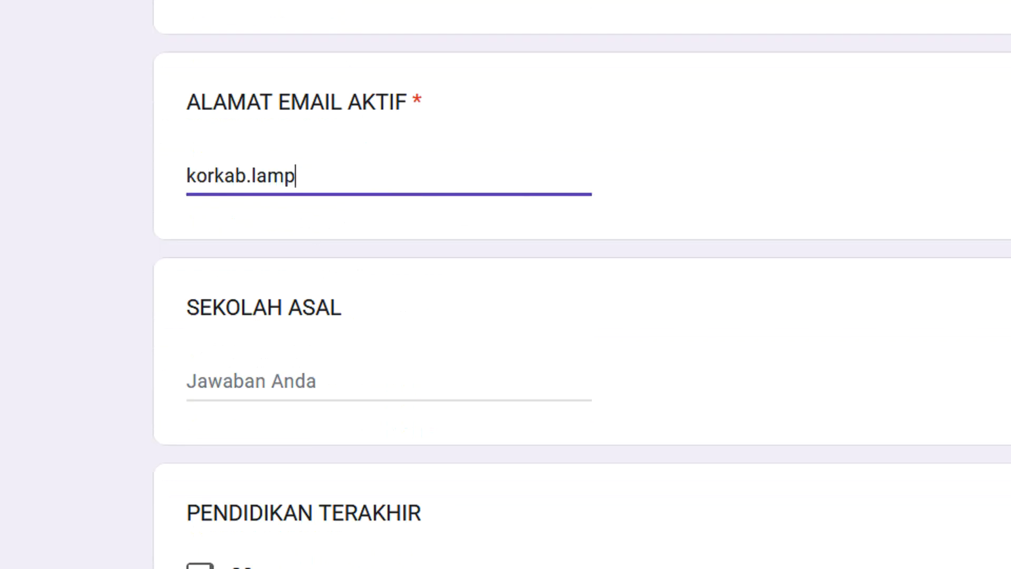
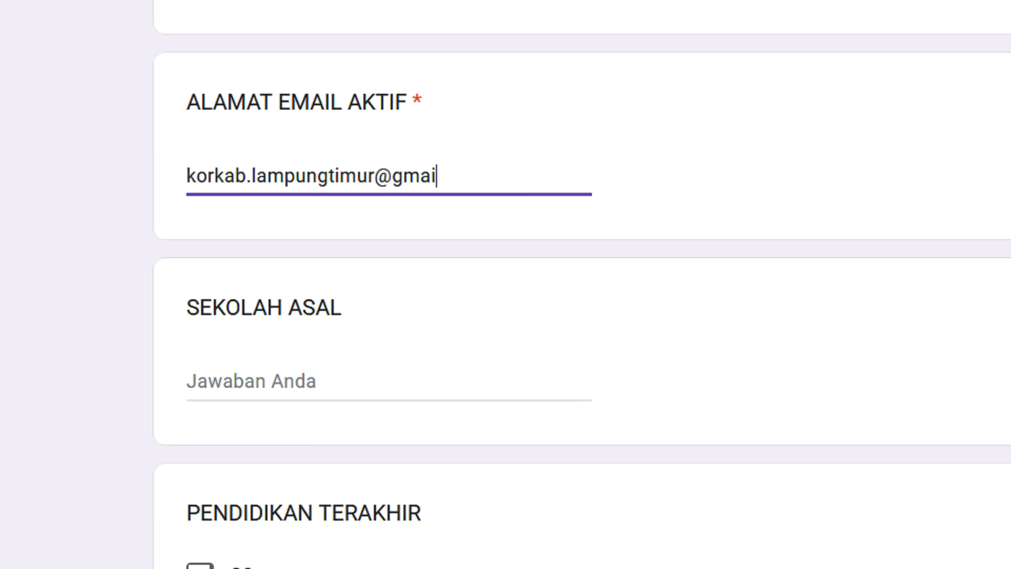
drag(497, 175, 164, 167)
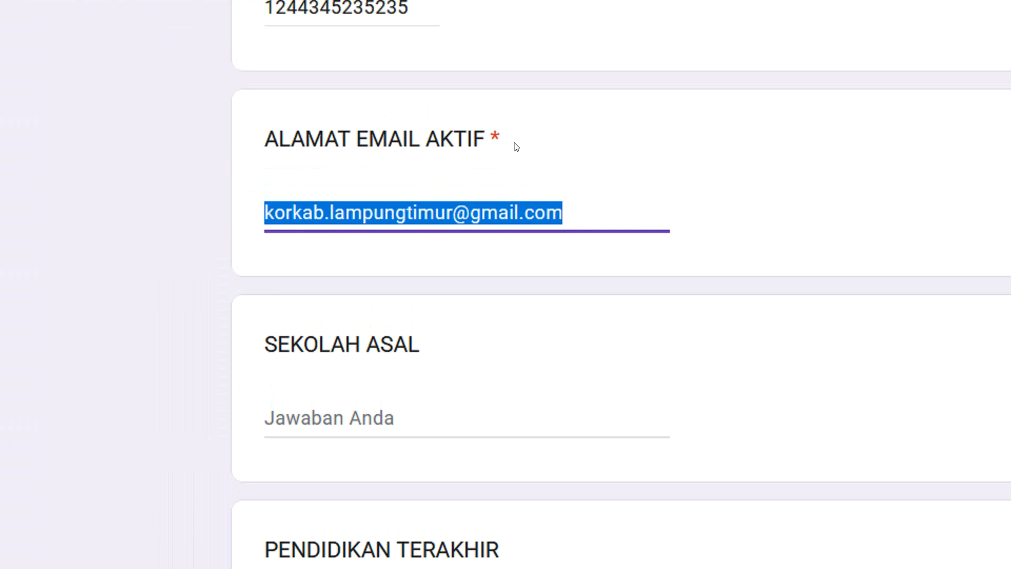
Answer SEKOLAH ASAL with UGM, last education S2, and graduation year 2018
scroll(502, 203, down, 3)
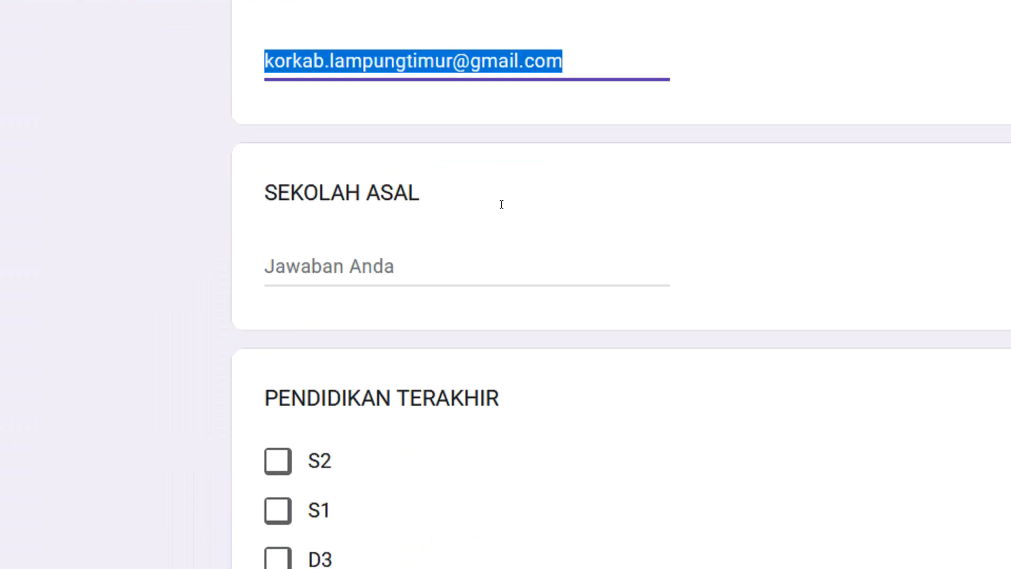
click(448, 261)
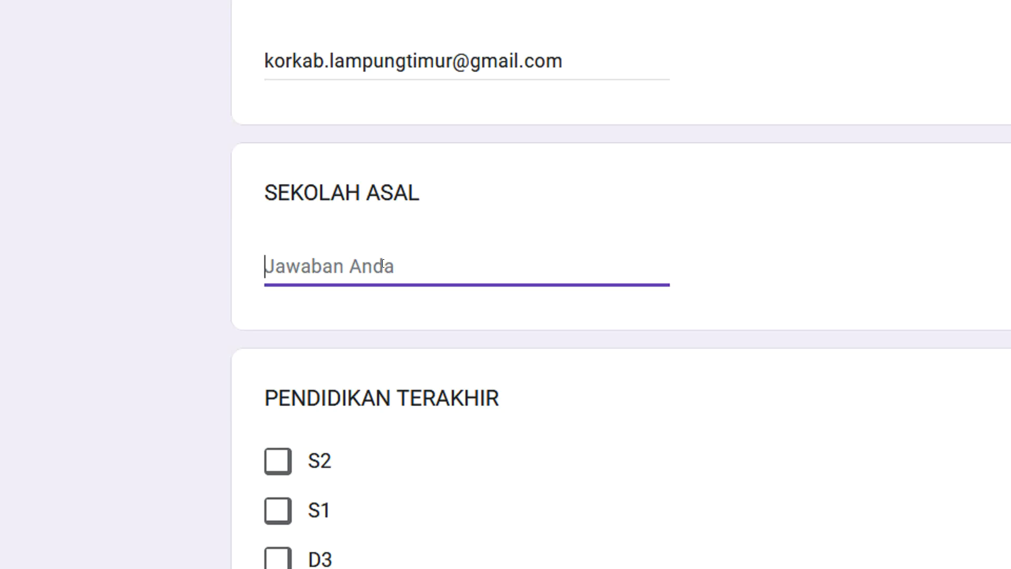
text(UGM)
scroll(347, 233, down, 6)
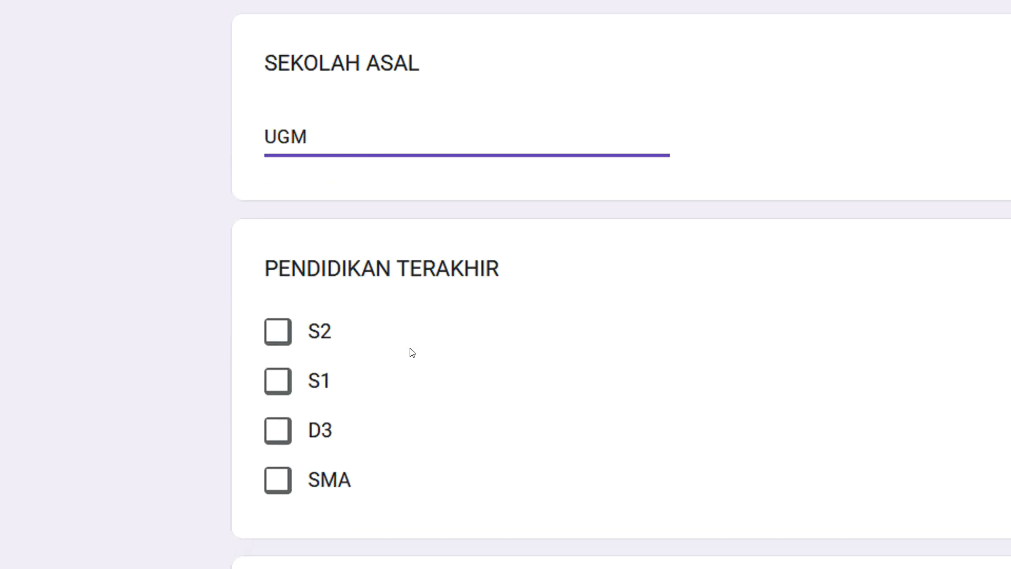
click(277, 157)
scroll(361, 221, down, 6)
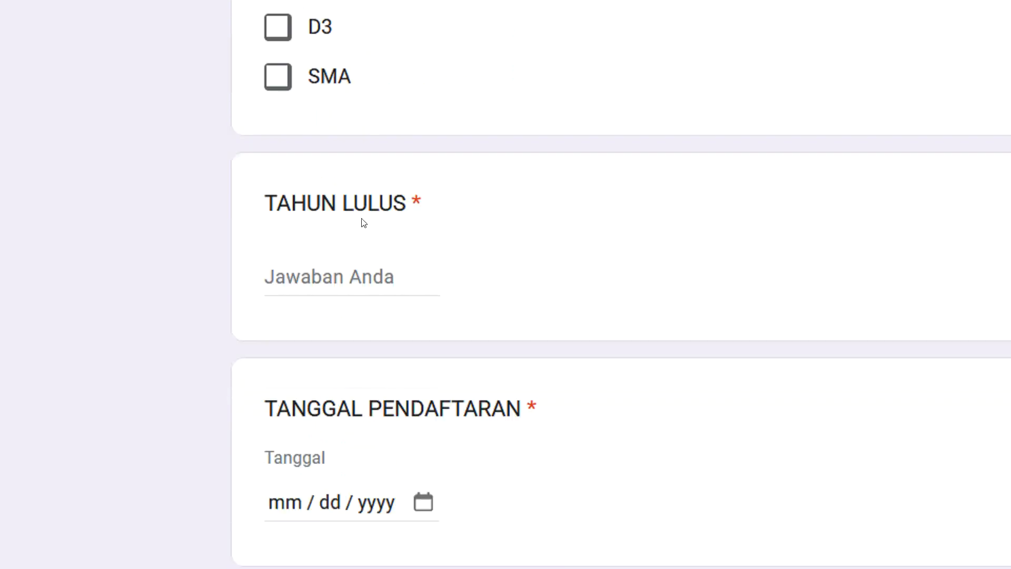
click(359, 195)
text(20)
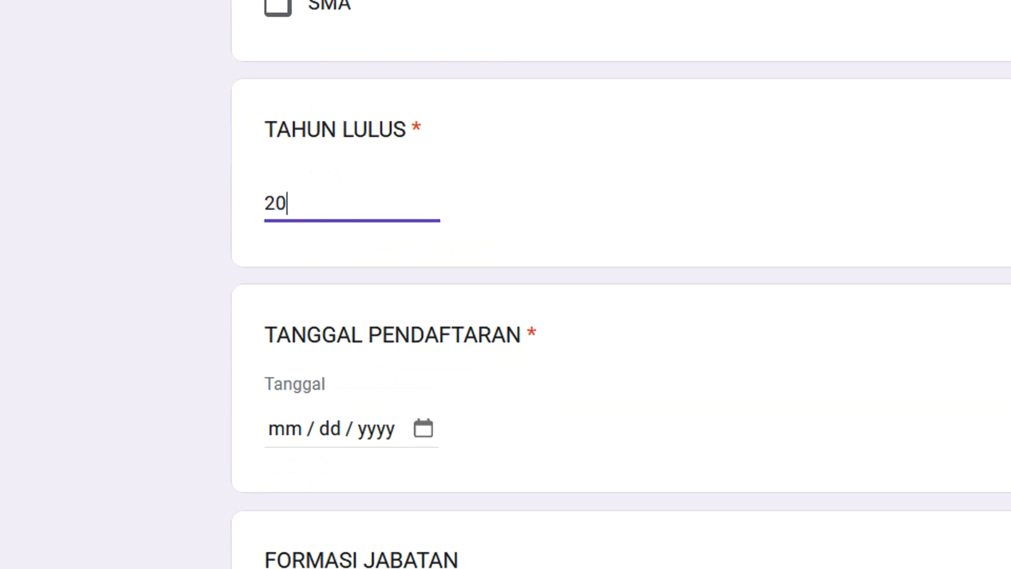
text(18)
Set TANGGAL PENDAFTARAN to 26 December 2025 and tick MANAGER as the position
scroll(400, 222, down, 5)
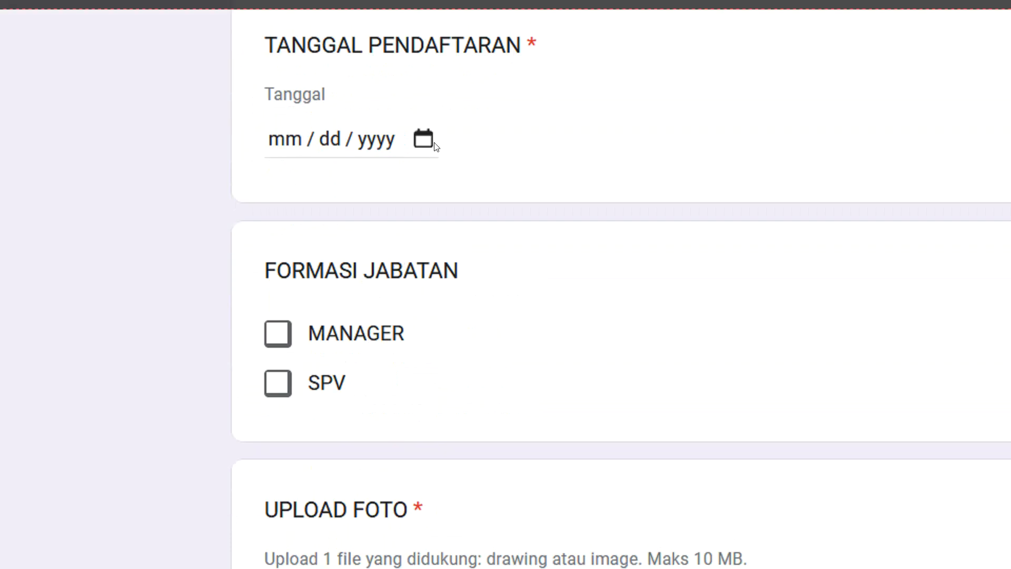
click(424, 139)
click(474, 344)
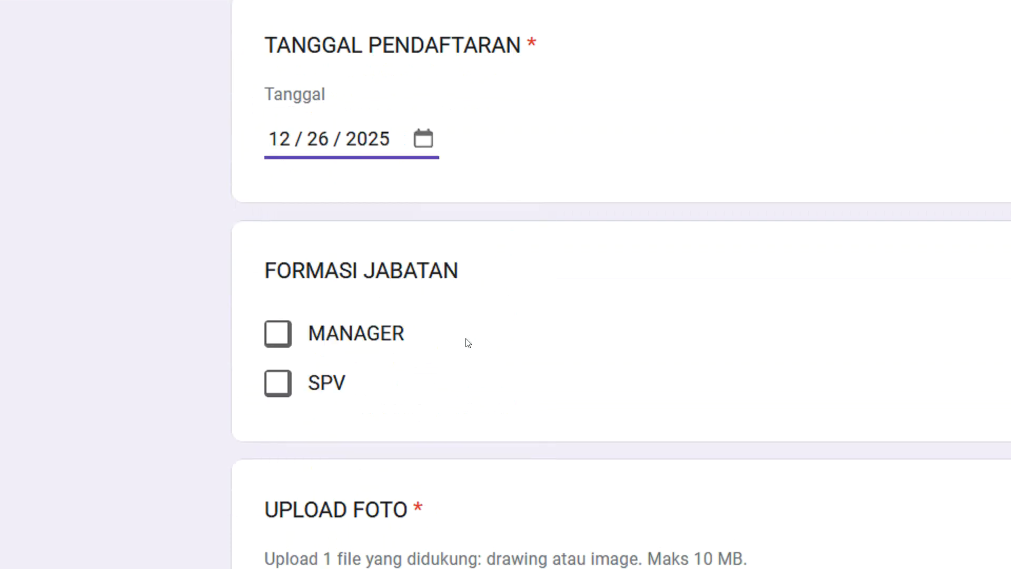
click(275, 340)
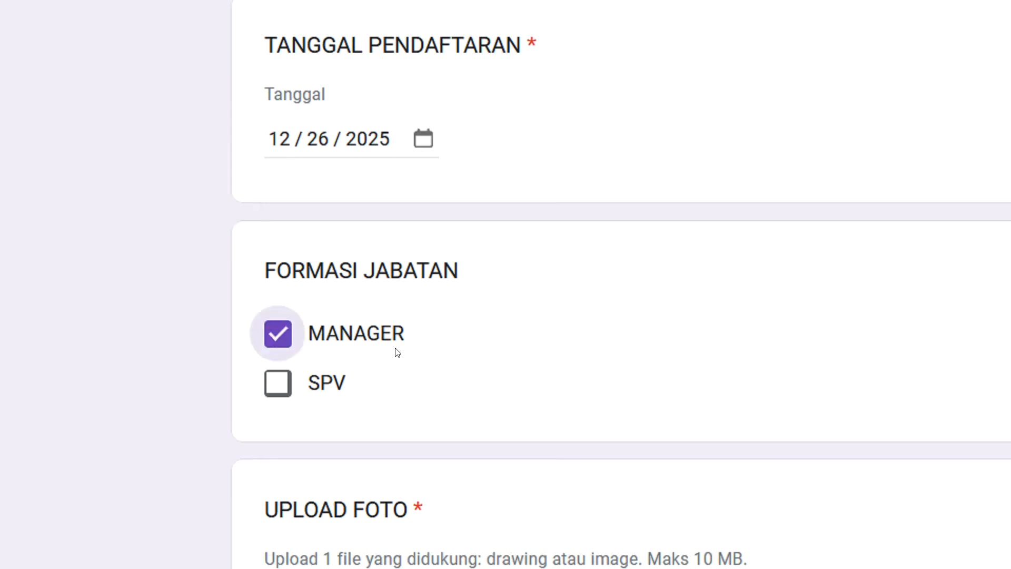
scroll(397, 356, down, 5)
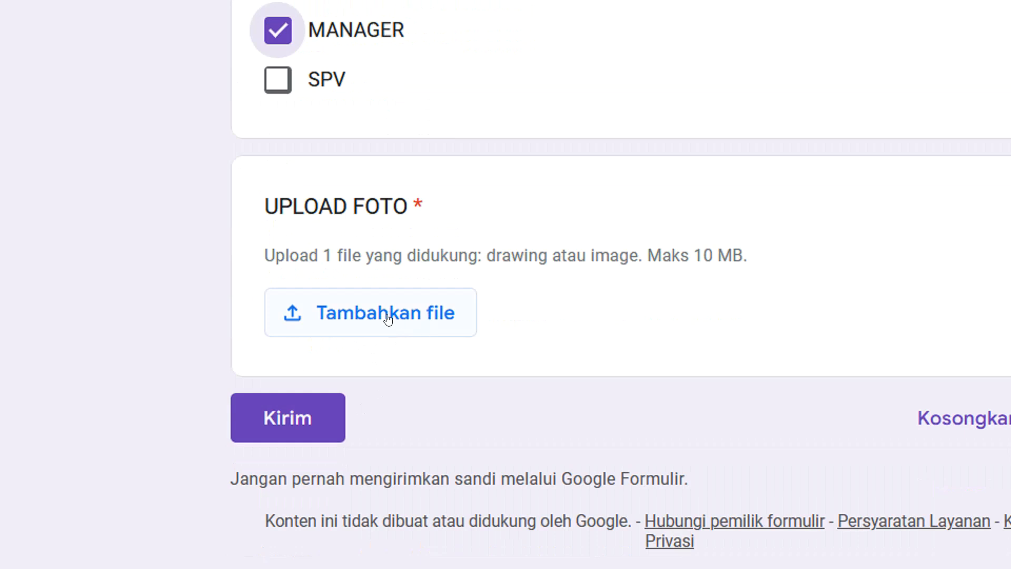
Attach Foto Resmi Merah PUTIH.jpg as the applicant's photo and submit the form
click(423, 315)
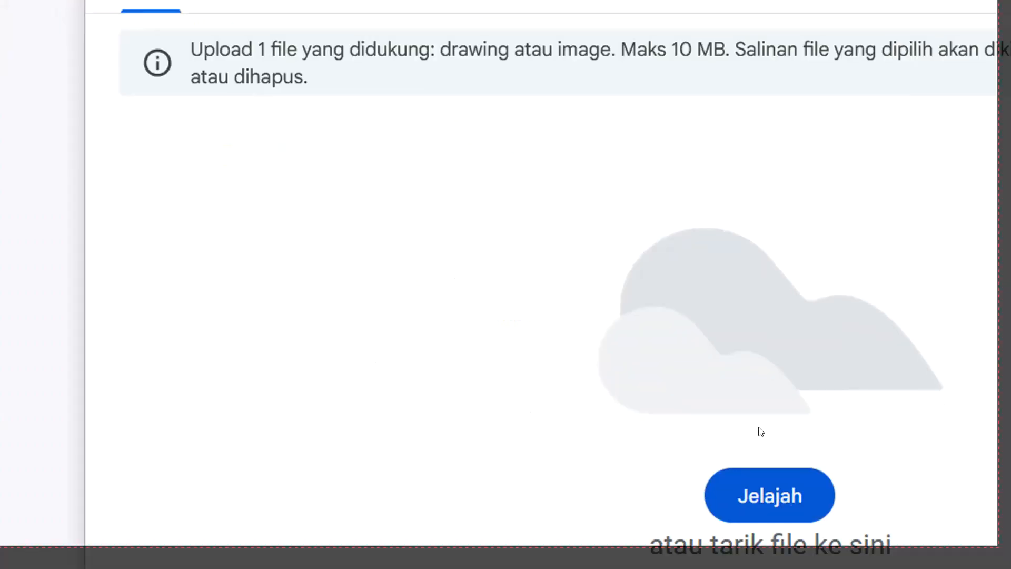
click(754, 430)
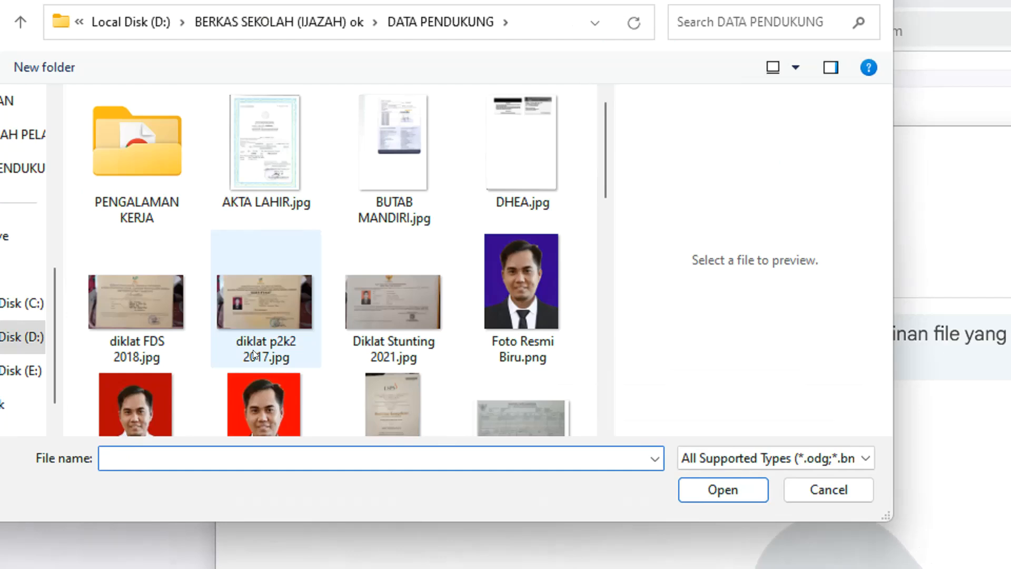
scroll(105, 152, down, 2)
click(192, 334)
click(753, 489)
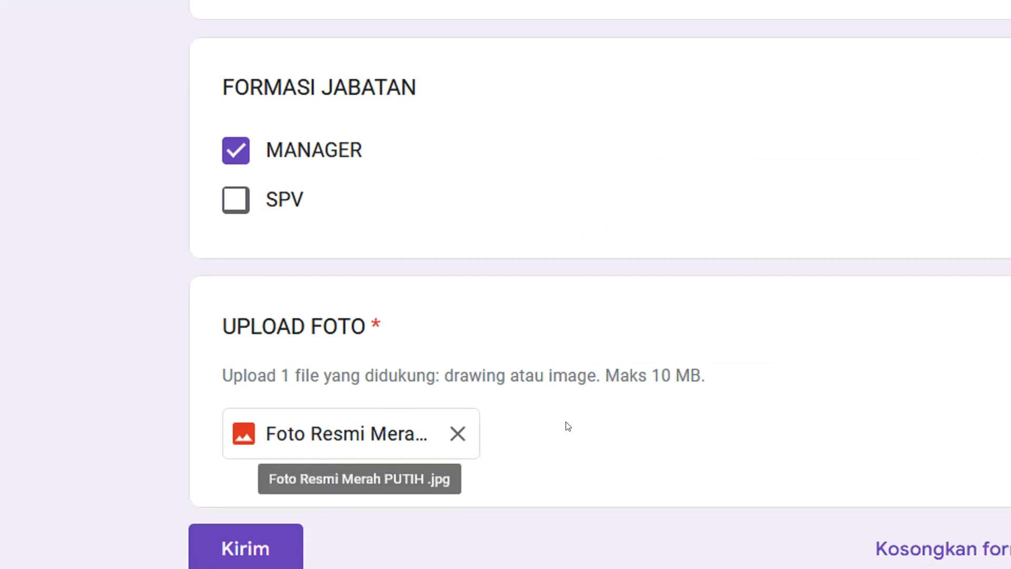
click(265, 431)
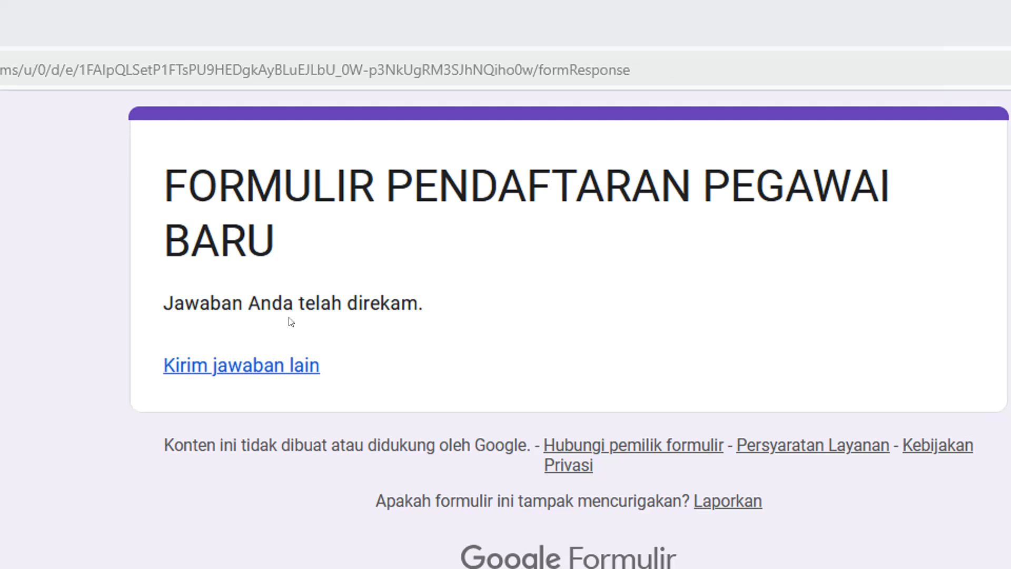
After the response-recorded confirmation, reload the Gmail inbox until the new BUKTI PENDAFTARAN email arrives
drag(174, 303, 387, 295)
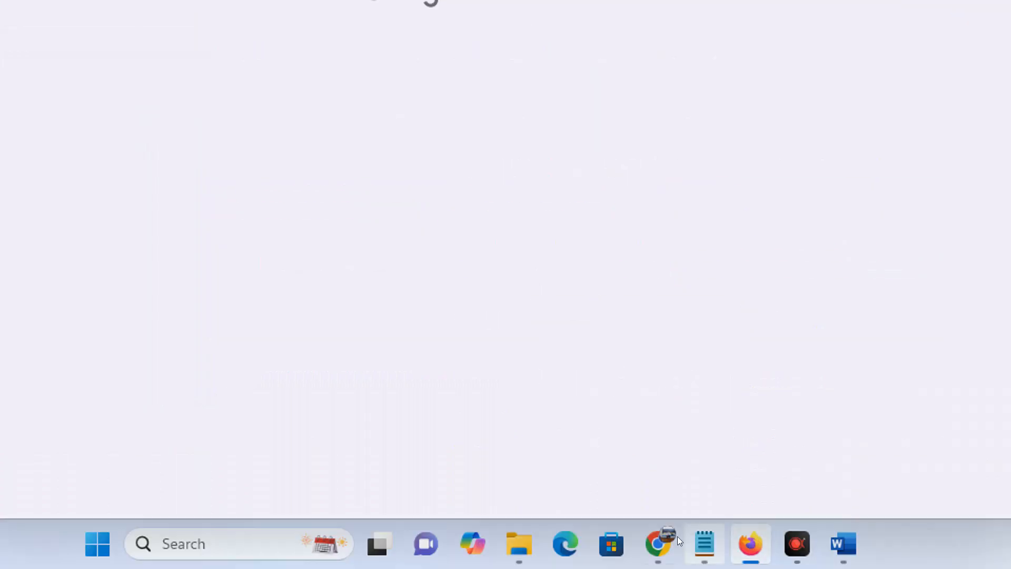
click(661, 538)
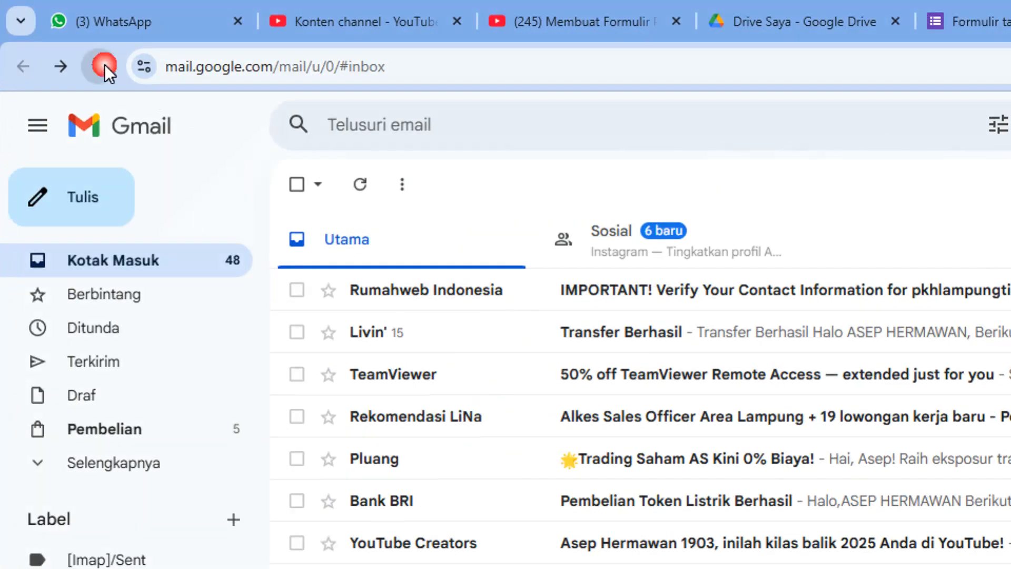
click(100, 66)
click(26, 67)
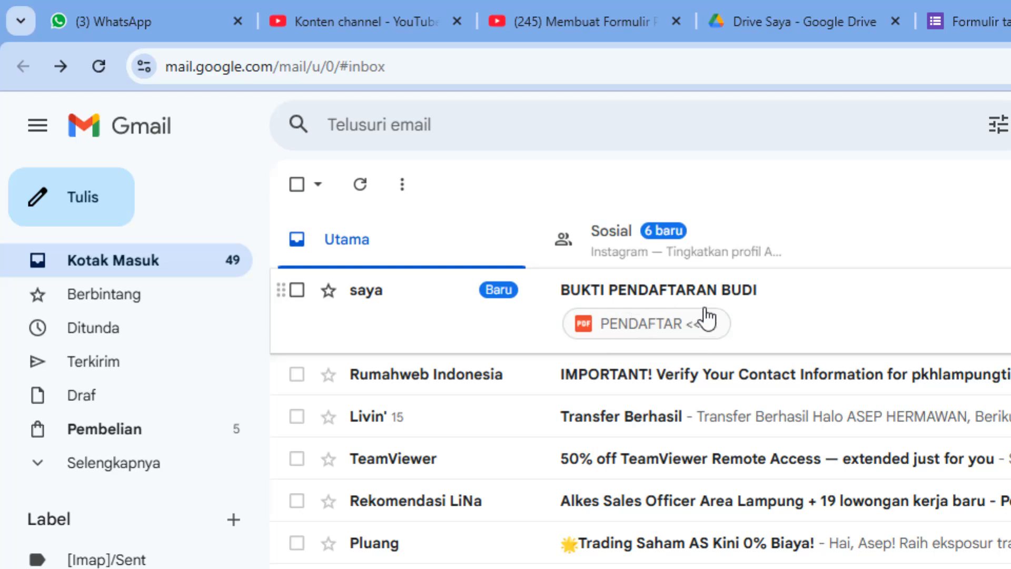
Open the BUKTI PENDAFTARAN email and preview its PENDAFTAR PDF showing the applicant's details and photo
click(690, 287)
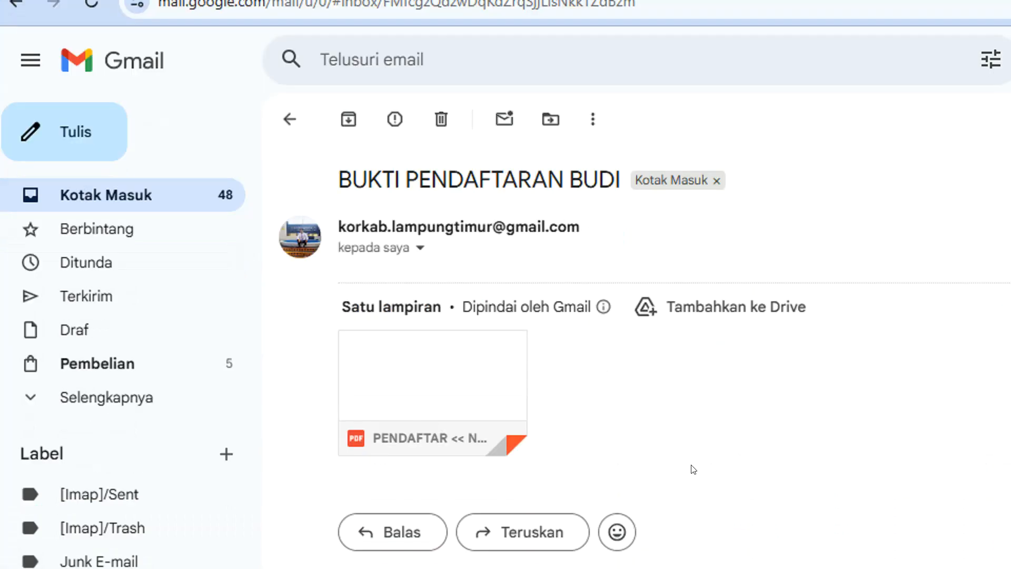
click(452, 298)
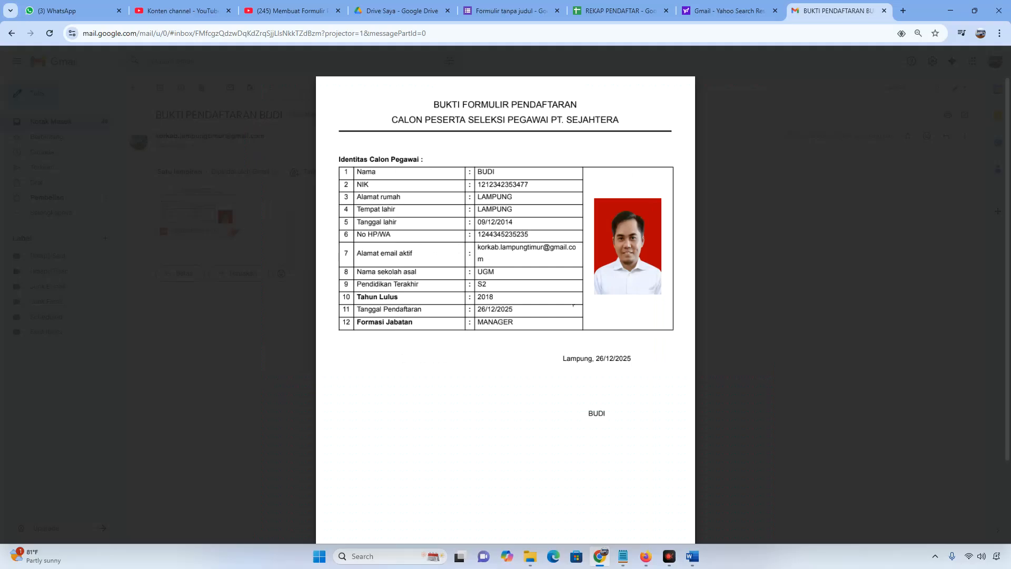
drag(433, 104, 631, 118)
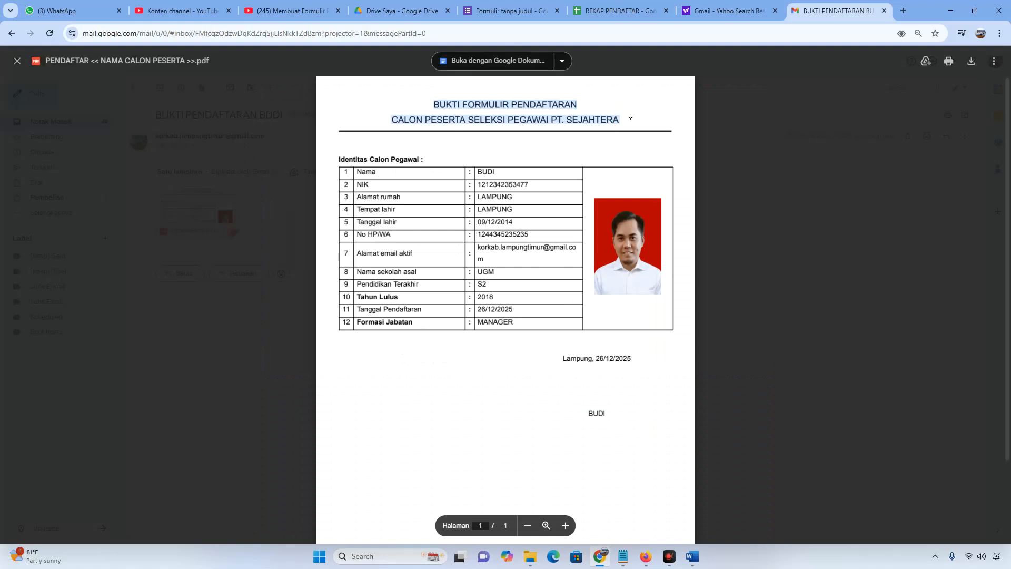